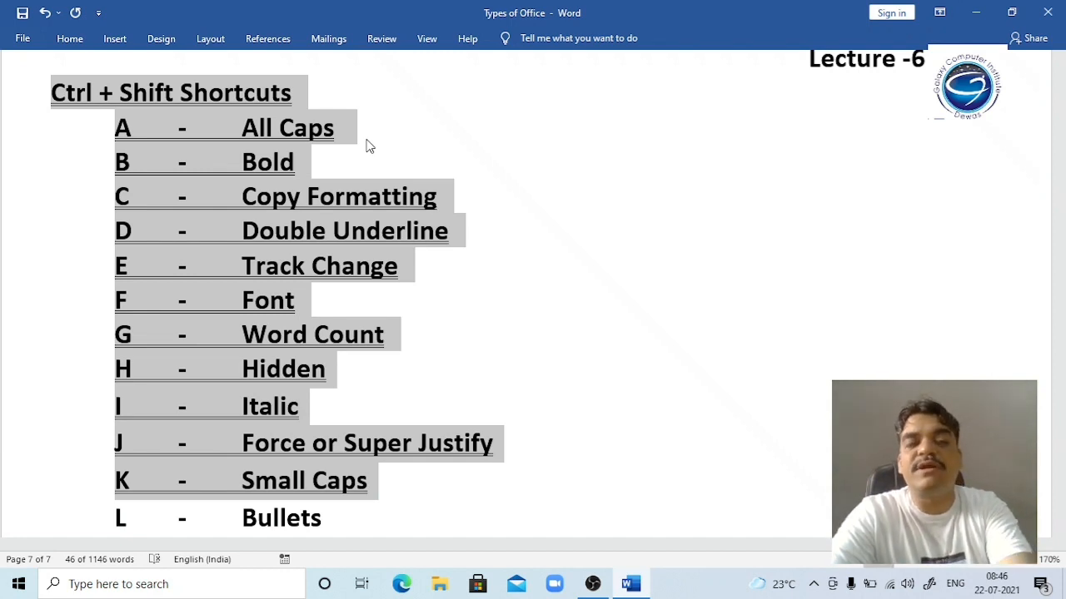
Step: Apply words-only underline (Ctrl+Shift+W) to the shortcut list, then deselect it at the D line
{"action": "key", "text": "ctrl+shift+w"}
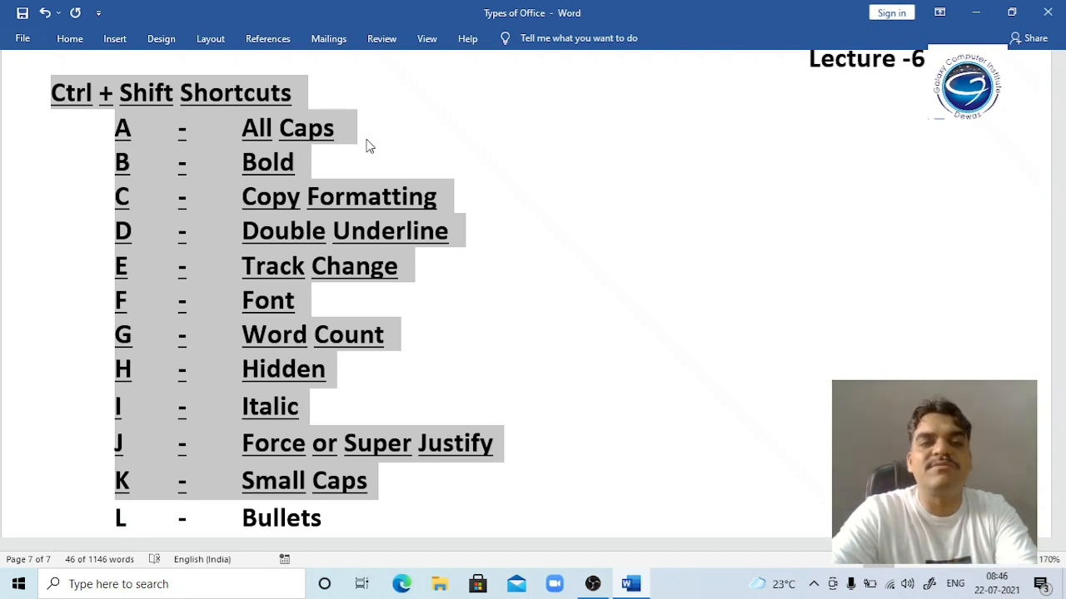
{"action": "key", "text": "Left"}
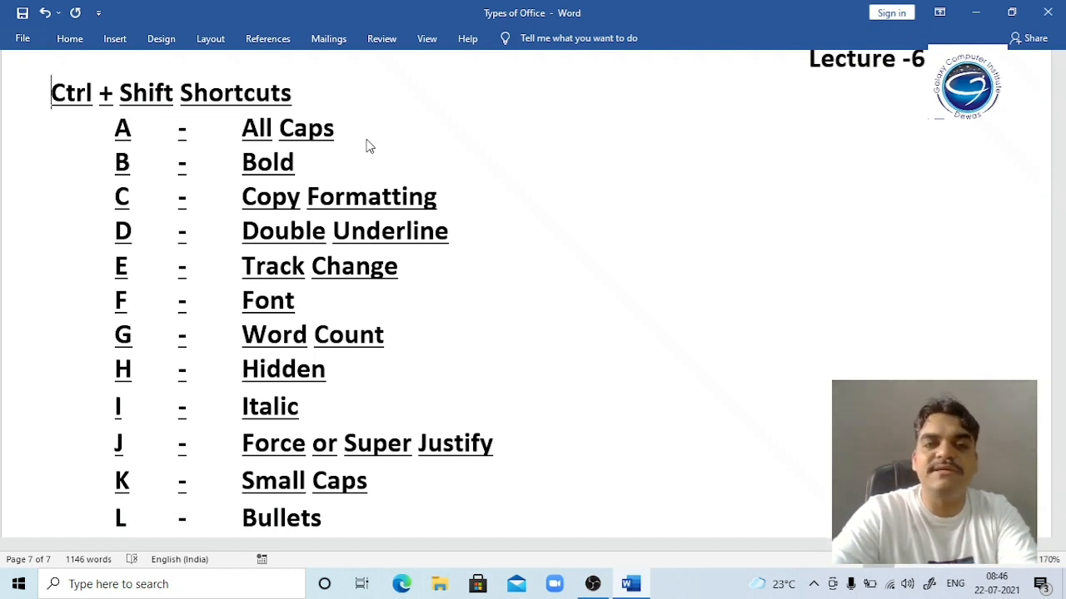
{"action": "key", "text": "Down"}
{"action": "key", "text": "Down"}
{"action": "key", "text": "Down"}
{"action": "key", "text": "Down"}
{"action": "key", "text": "Down"}
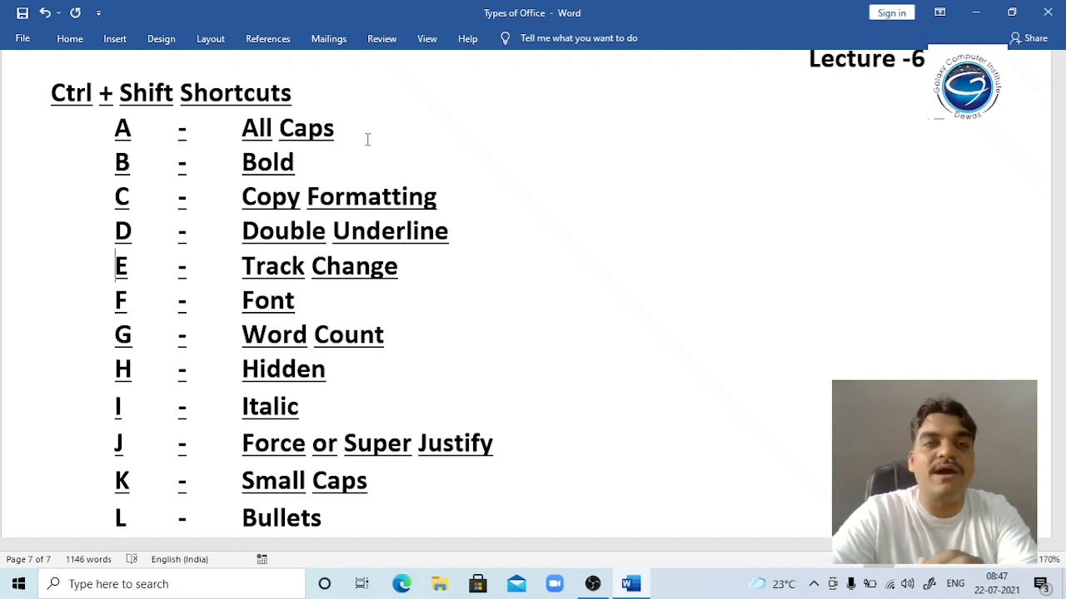
Step: Pin the Review ribbon so the reviewing tools stay permanently shown
{"action": "left_click", "coordinate": [260, 44]}
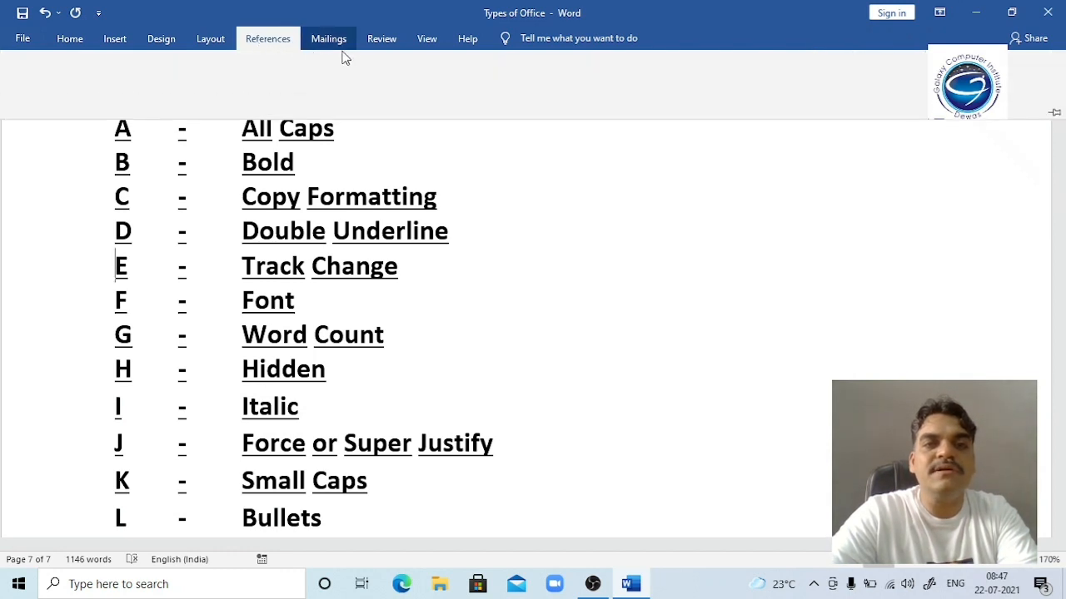
{"action": "left_click", "coordinate": [386, 45]}
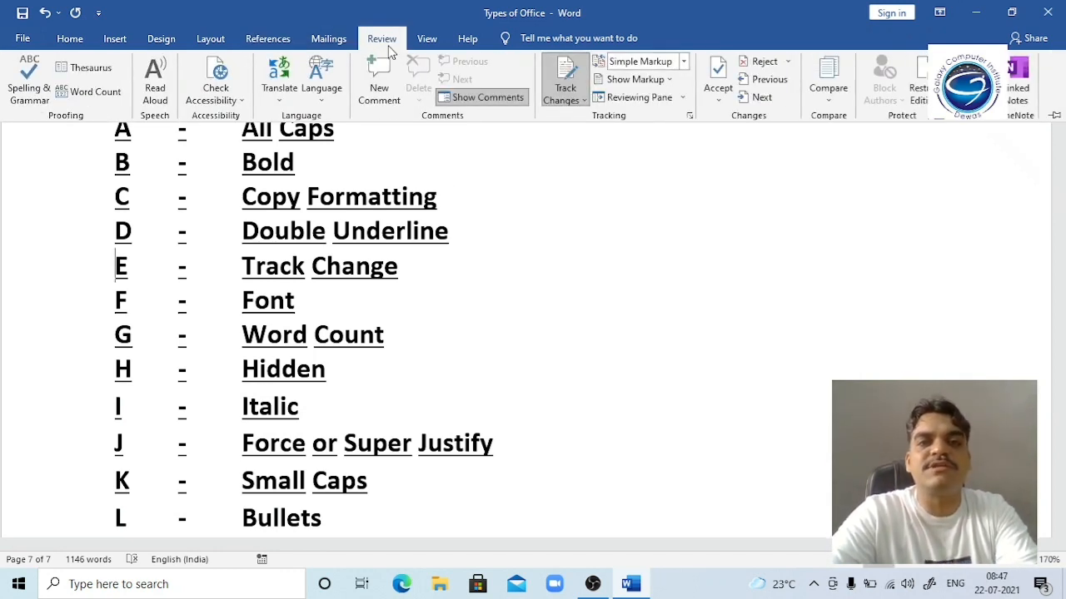
{"action": "left_click", "coordinate": [581, 244]}
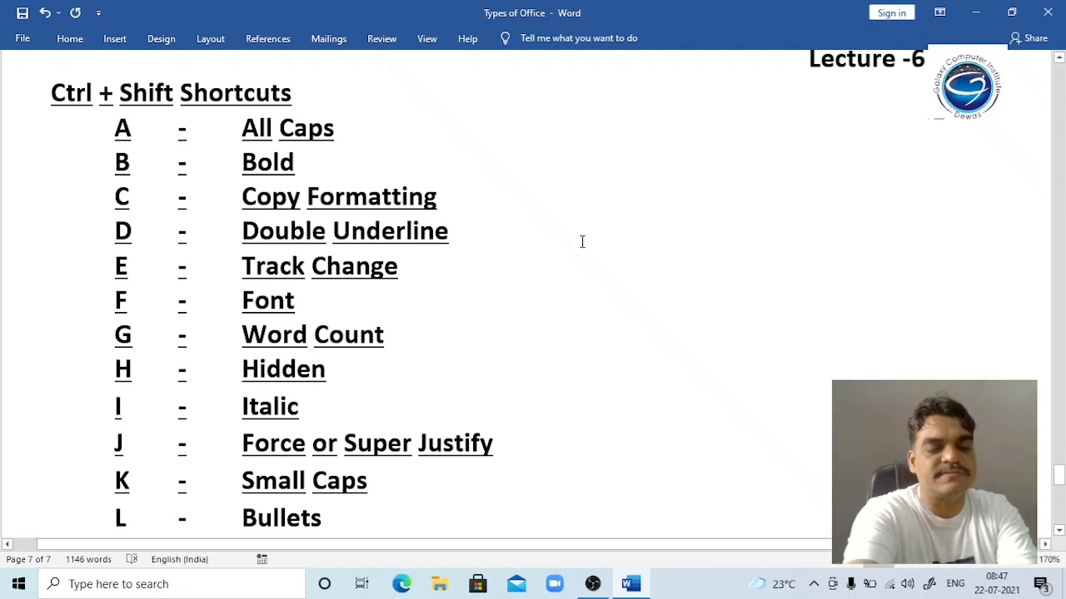
{"action": "key", "text": "ctrl+F1"}
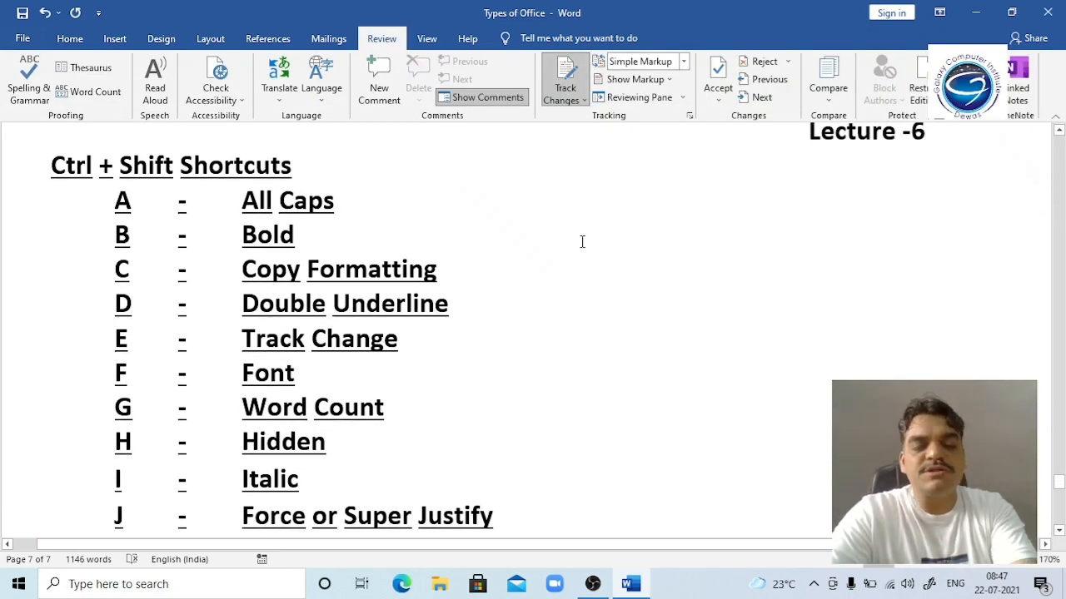
Step: Turn Track Changes on with Ctrl+Shift+E and place the insertion point after All Caps
{"action": "key", "text": "ctrl+shift+e"}
{"action": "key", "text": "ctrl+shift+e"}
{"action": "key", "text": "ctrl+shift+e"}
{"action": "key", "text": "ctrl+shift+e"}
{"action": "key", "text": "ctrl+shift+e"}
{"action": "key", "text": "ctrl+shift+e"}
{"action": "key", "text": "ctrl+shift+e"}
{"action": "key", "text": "ctrl+shift+e"}
{"action": "key", "text": "ctrl+shift+e"}
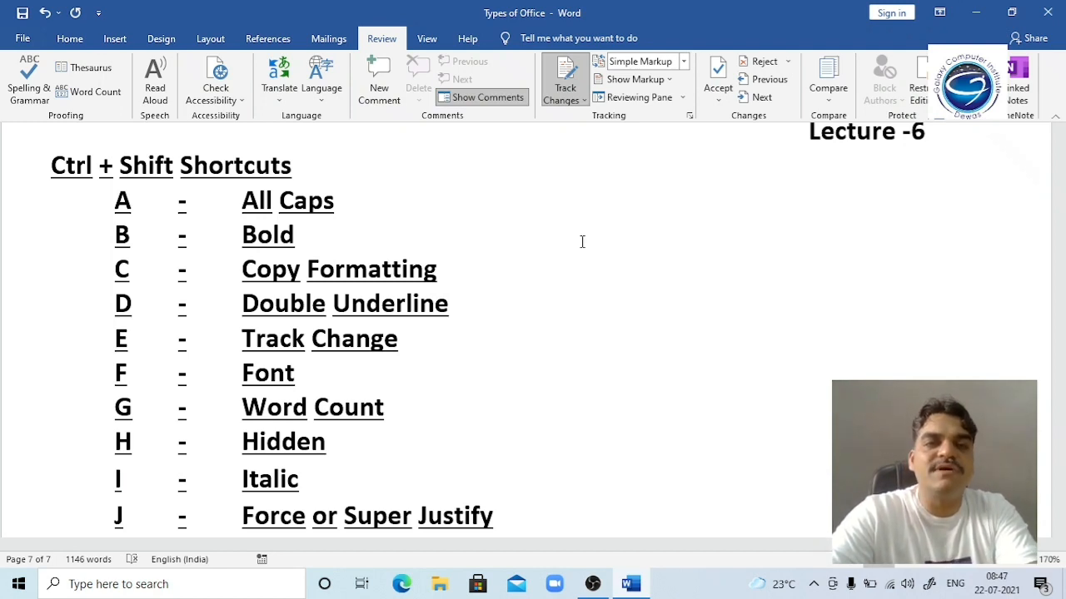
{"action": "left_click", "coordinate": [376, 176]}
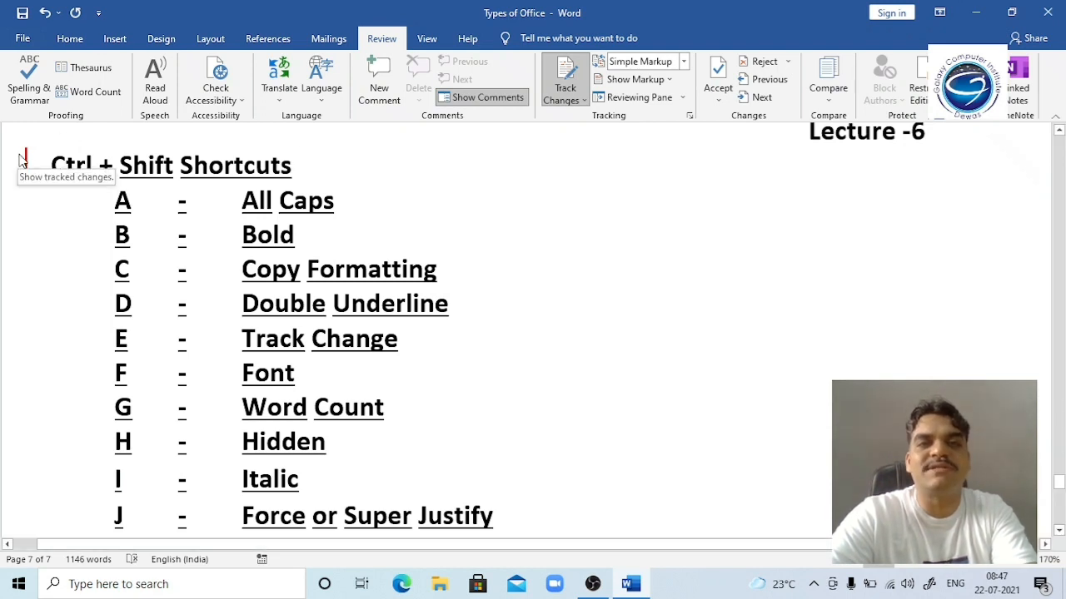
{"action": "left_click", "coordinate": [353, 201]}
Step: Delete the s of All Caps and the word Formatting as tracked changes
{"action": "key", "text": "BackSpace"}
{"action": "key", "text": "BackSpace"}
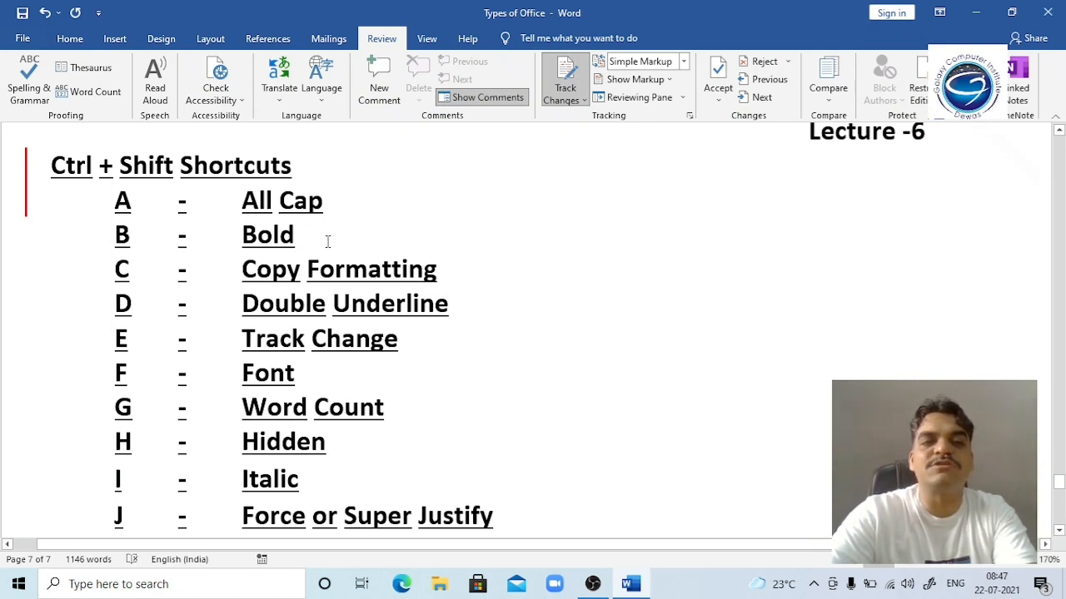
{"action": "double_click", "coordinate": [359, 275]}
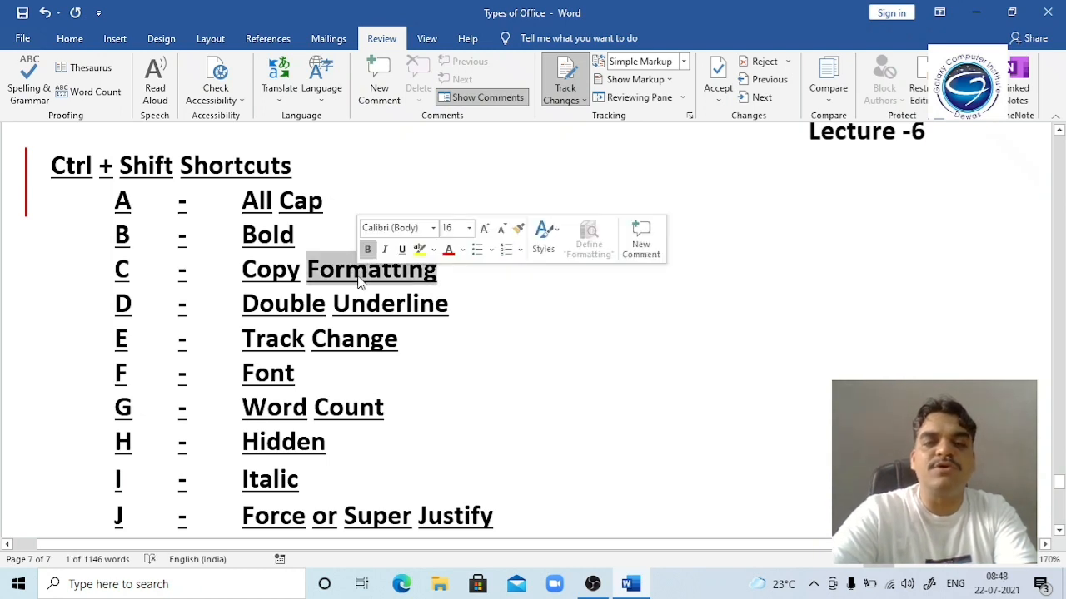
{"action": "key", "text": "Delete"}
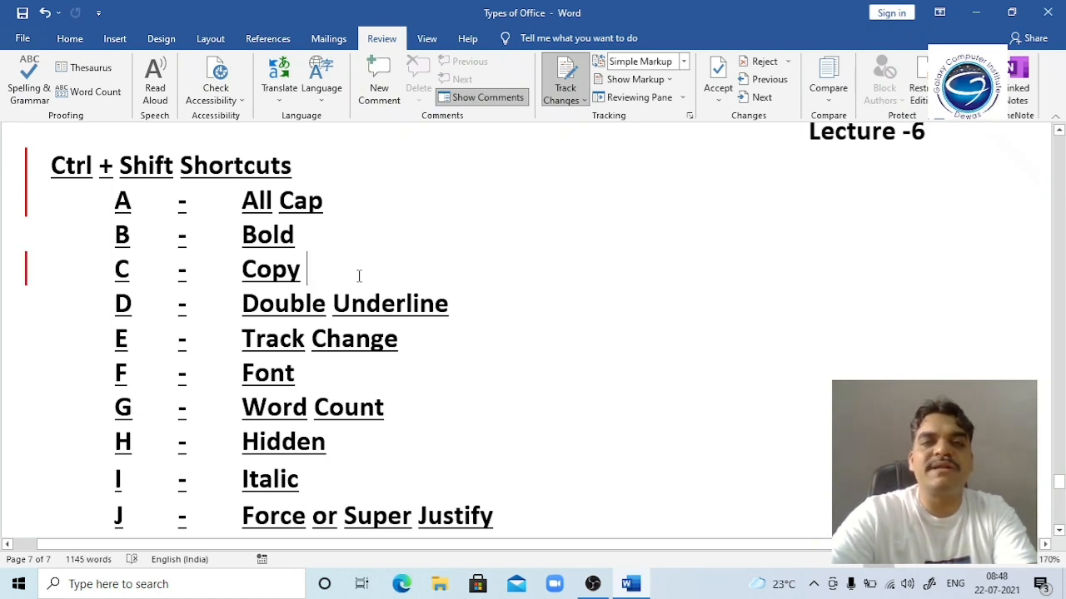
Step: Type 'and paste' after Copy, then reject that tracked insertion
{"action": "left_click", "coordinate": [327, 307]}
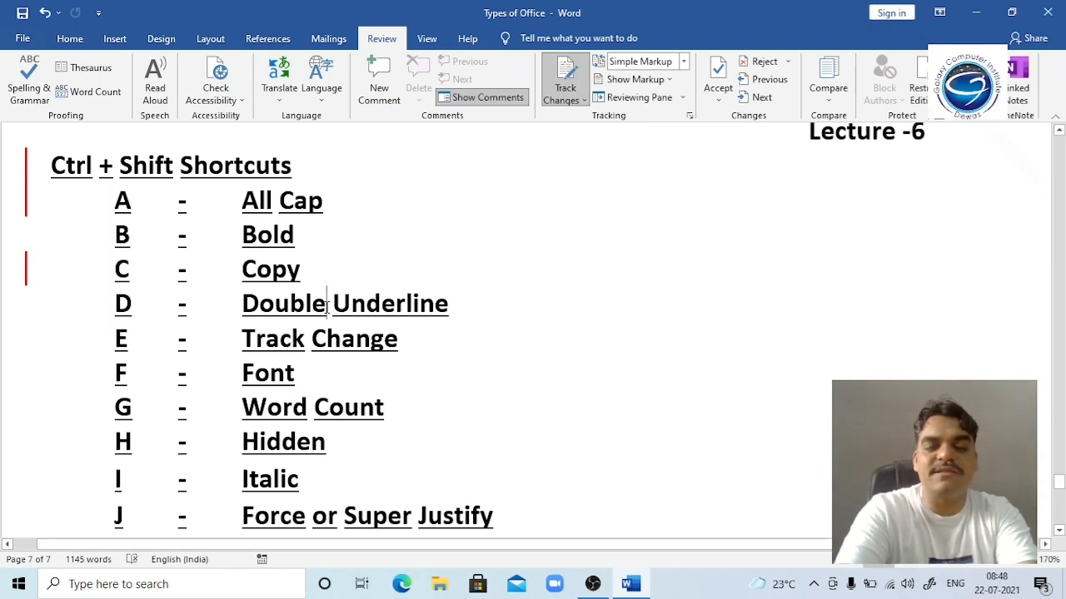
{"action": "key", "text": "Up"}
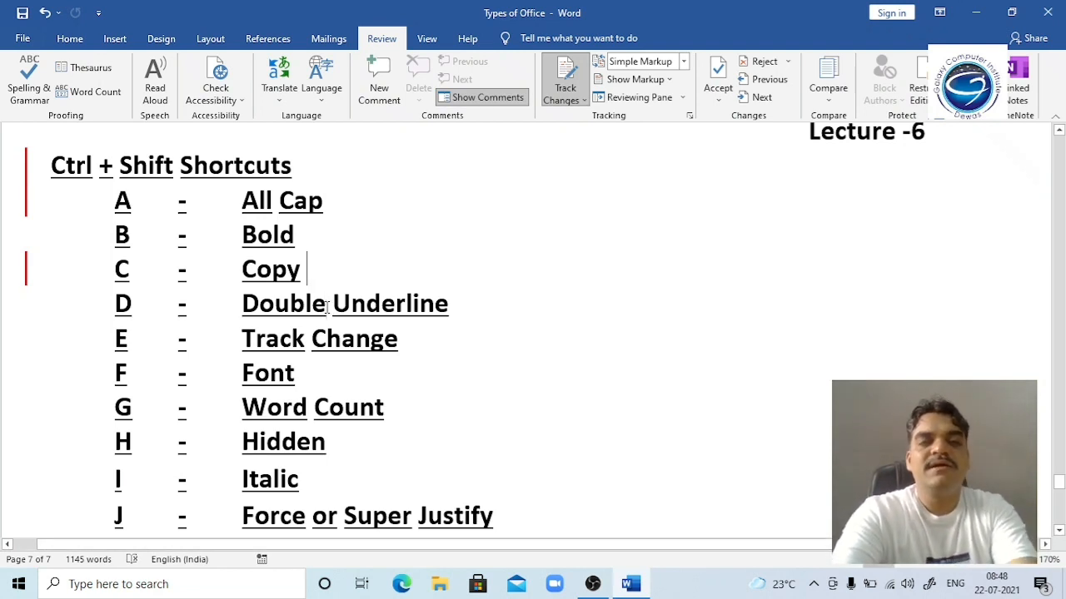
{"action": "type", "text": "and paste"}
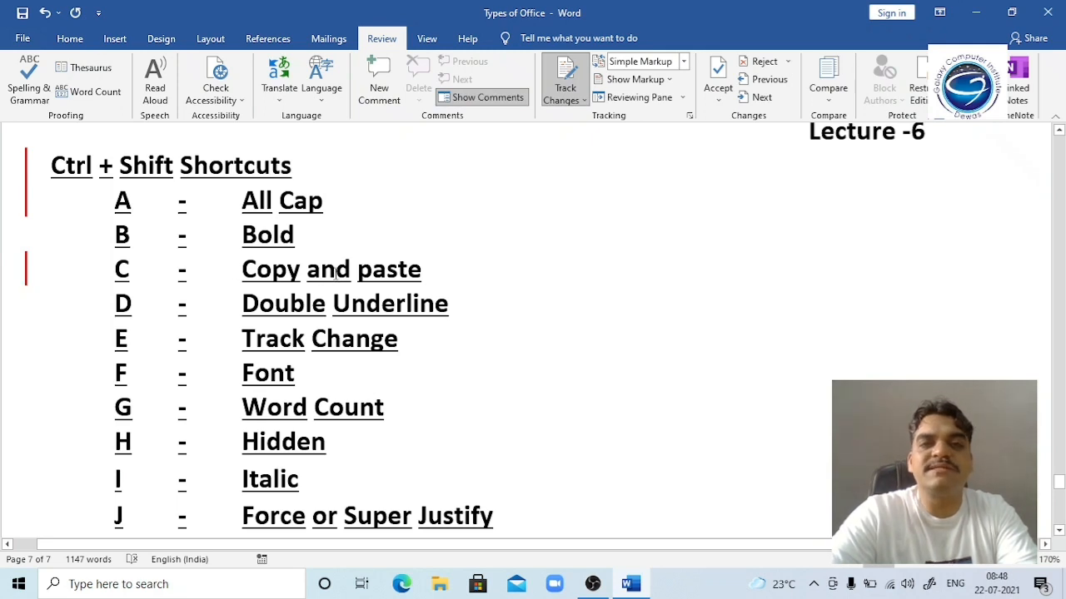
{"action": "right_click", "coordinate": [336, 273]}
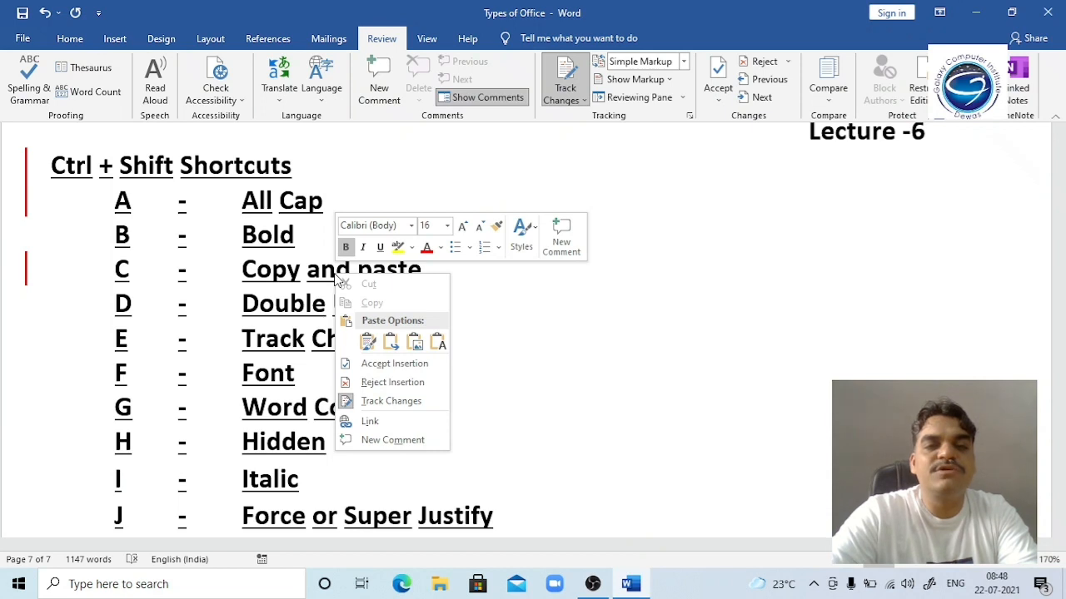
{"action": "left_click", "coordinate": [370, 384]}
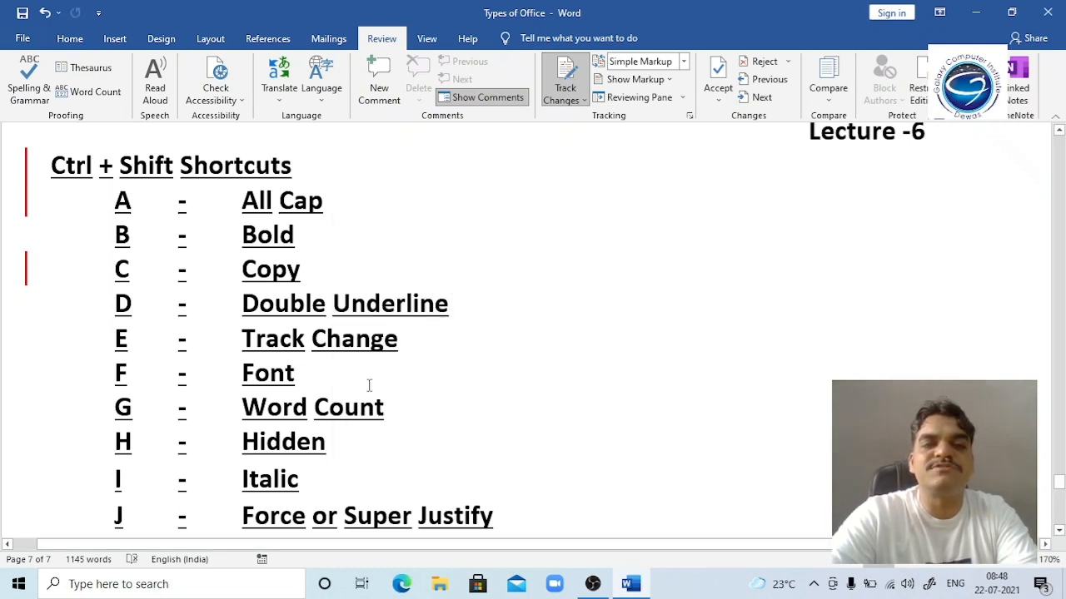
Step: Switch to All Markup and reject the tracked deletion of Formatting
{"action": "left_click", "coordinate": [26, 272]}
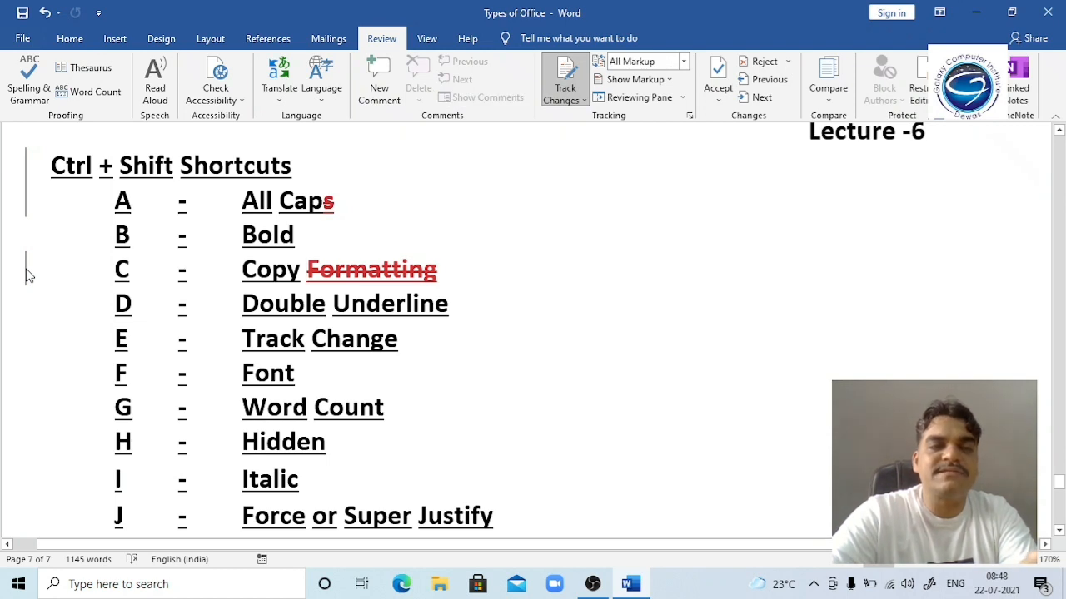
{"action": "left_click", "coordinate": [26, 271]}
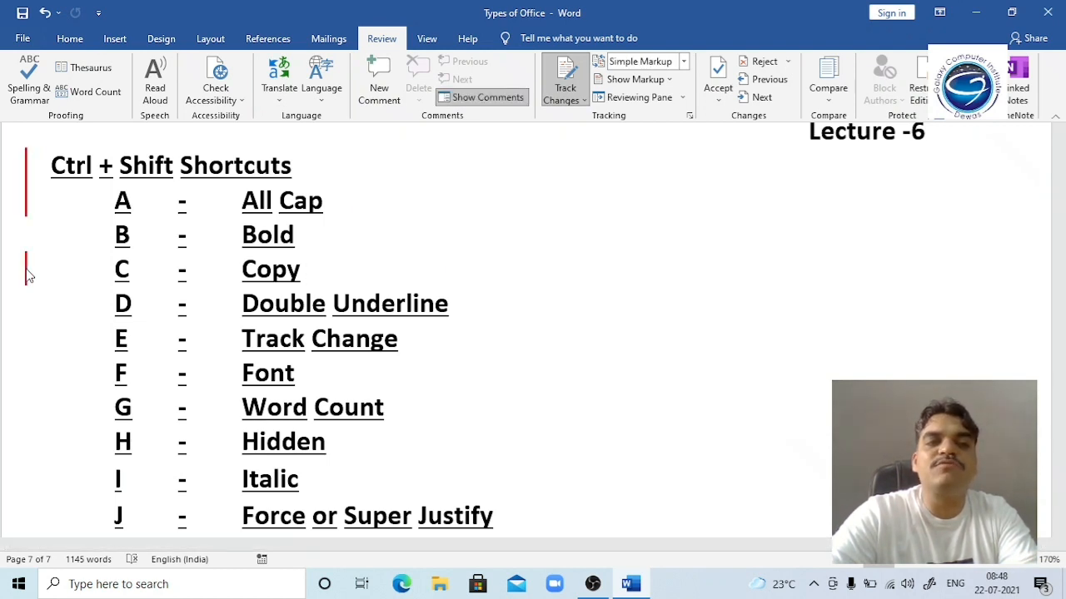
{"action": "left_click", "coordinate": [27, 272]}
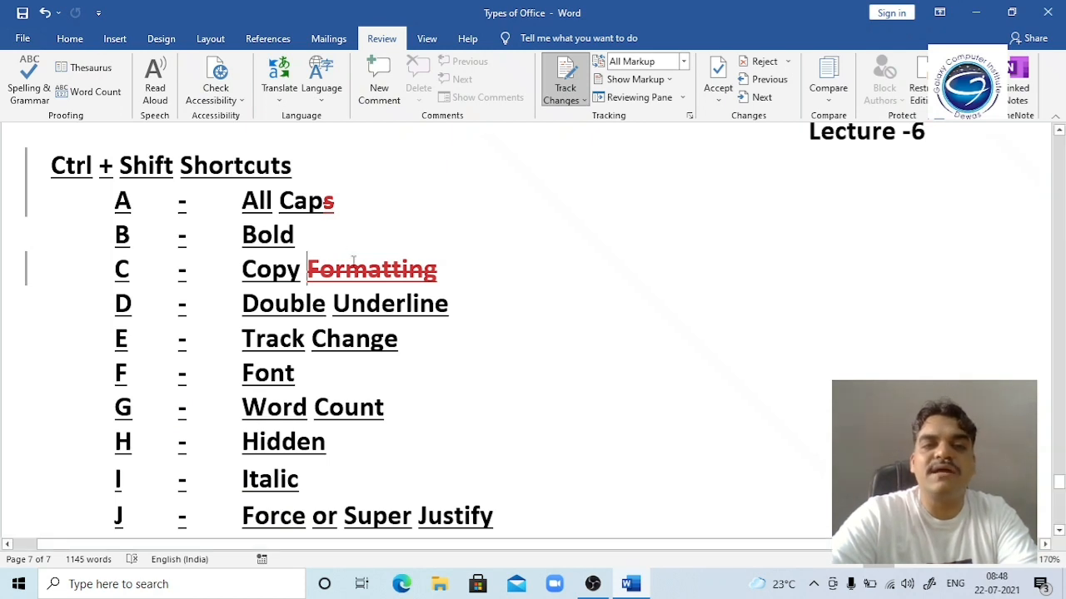
{"action": "right_click", "coordinate": [359, 270]}
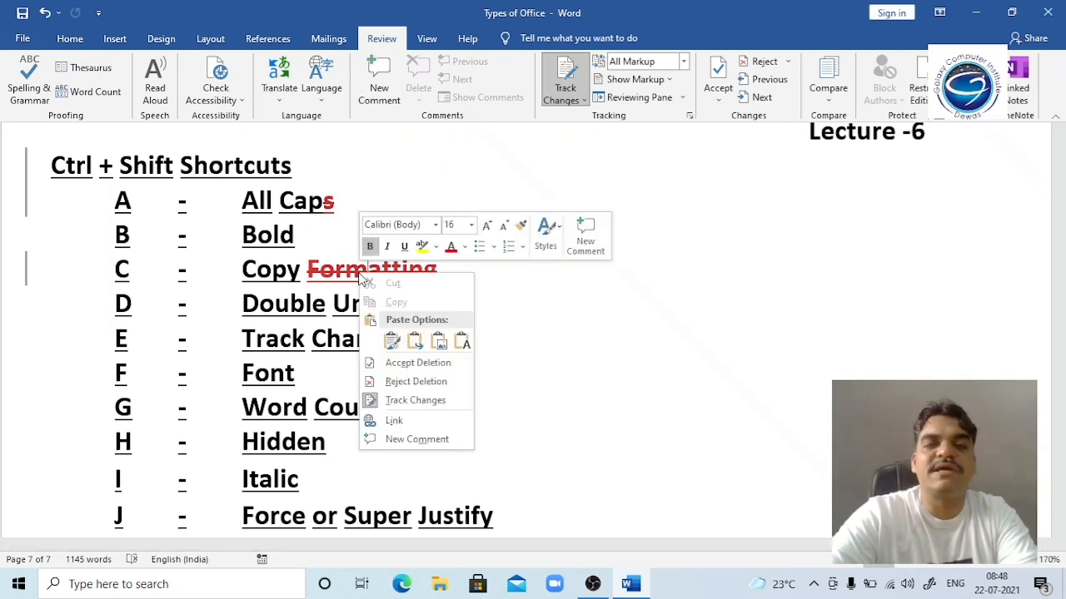
{"action": "left_click", "coordinate": [413, 382]}
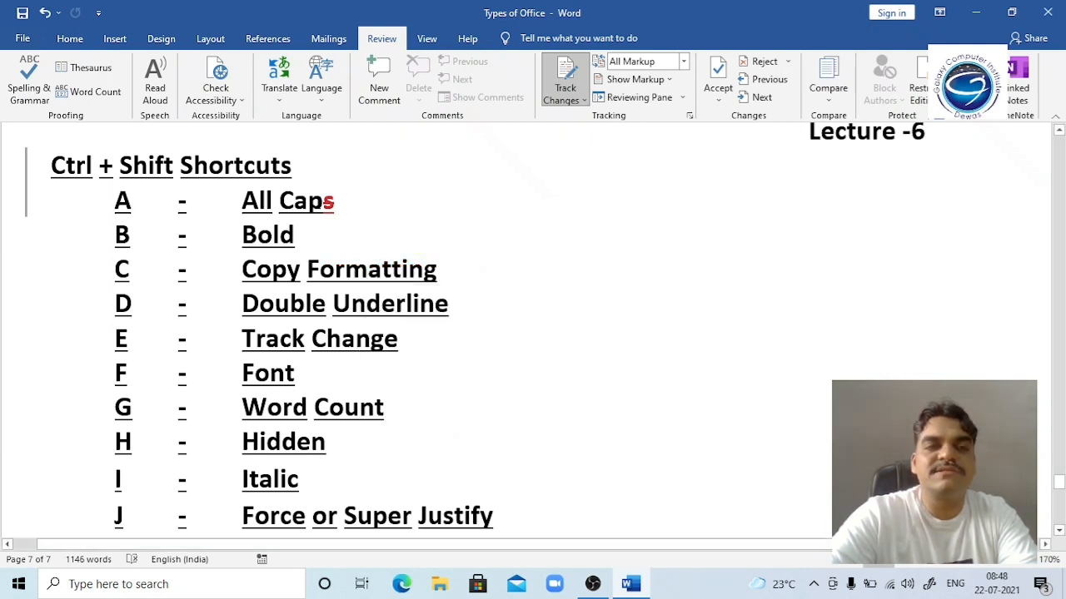
Step: Reject the tracked deletion of the s in All Caps and return to Simple Markup
{"action": "mouse_move", "coordinate": [336, 202]}
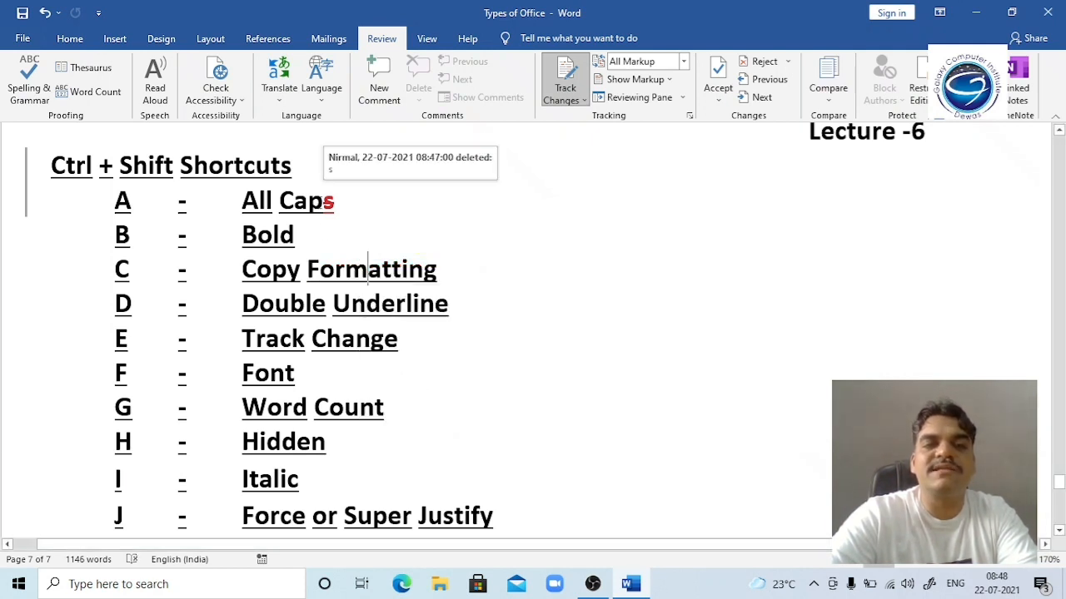
{"action": "left_click", "coordinate": [324, 202]}
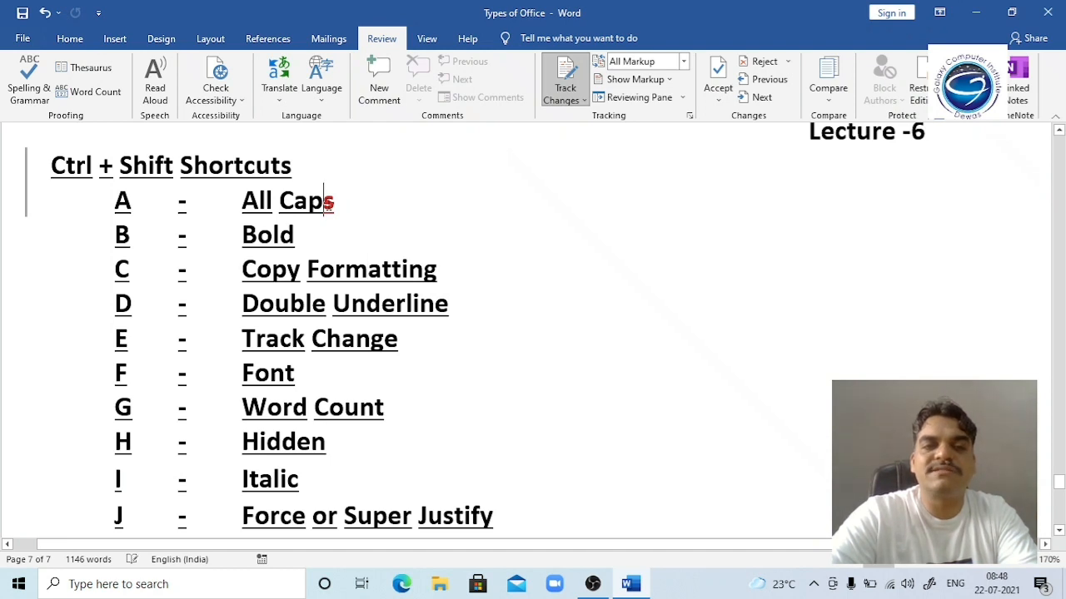
{"action": "right_click", "coordinate": [329, 207]}
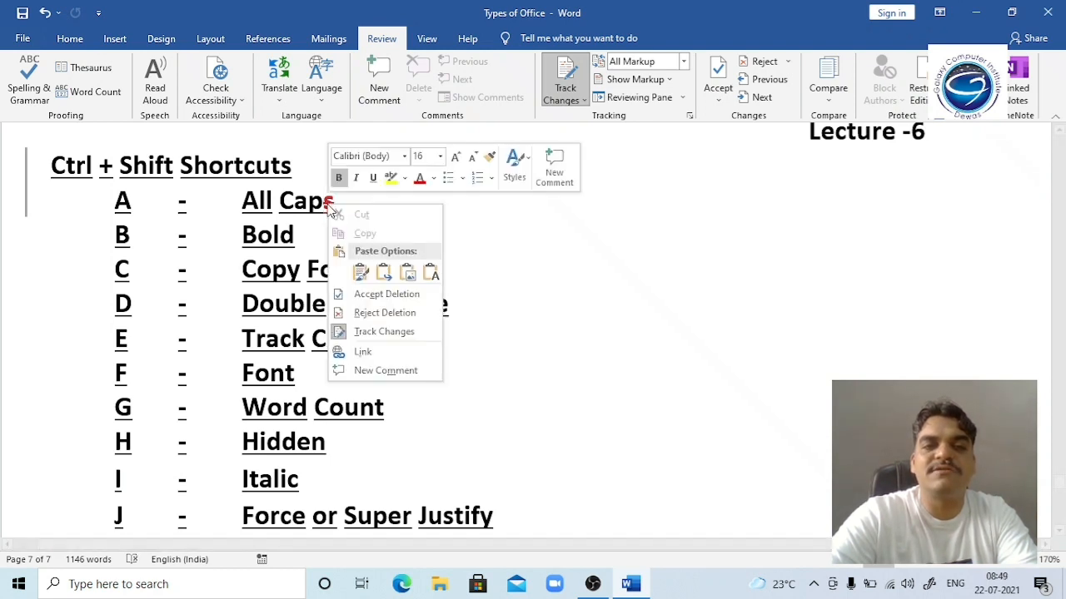
{"action": "left_click", "coordinate": [373, 315]}
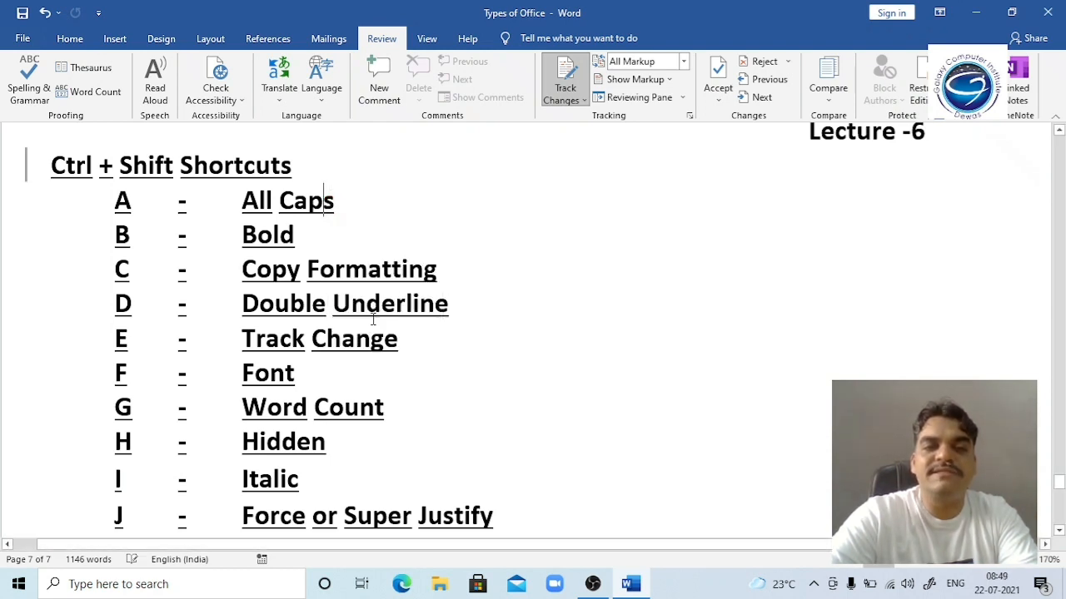
{"action": "left_click", "coordinate": [297, 167]}
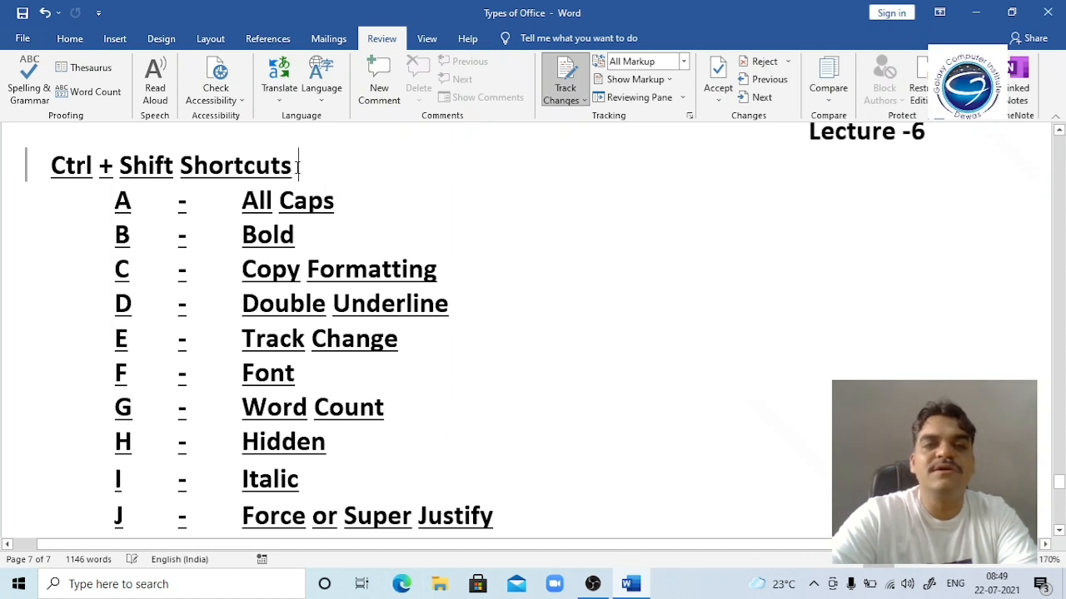
{"action": "left_click", "coordinate": [26, 166]}
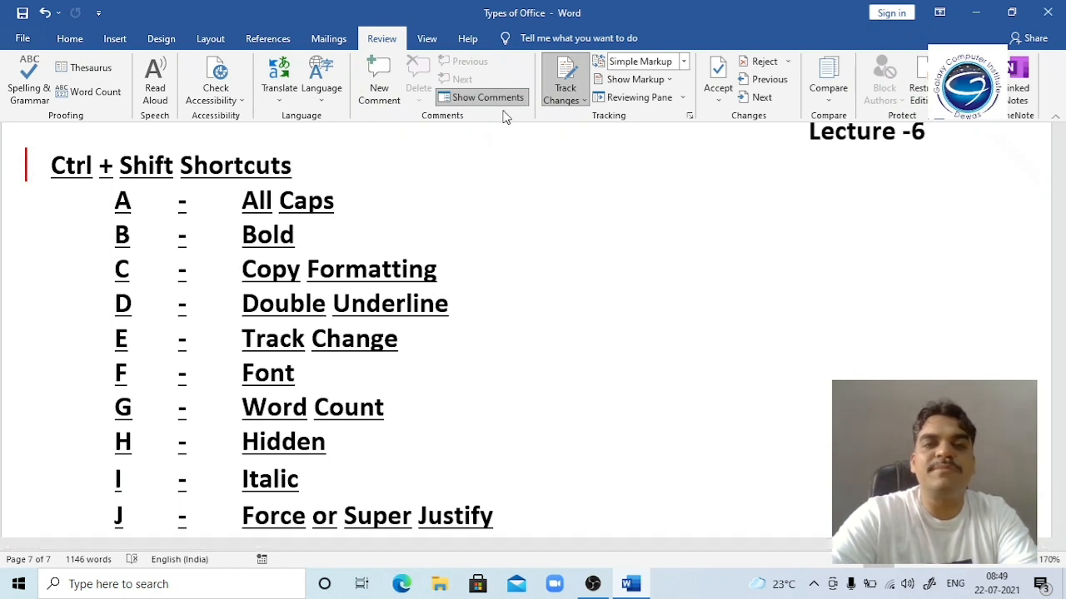
Step: Undo the last edit at the end of the Ctrl + Shift Shortcuts heading
{"action": "right_click", "coordinate": [298, 167]}
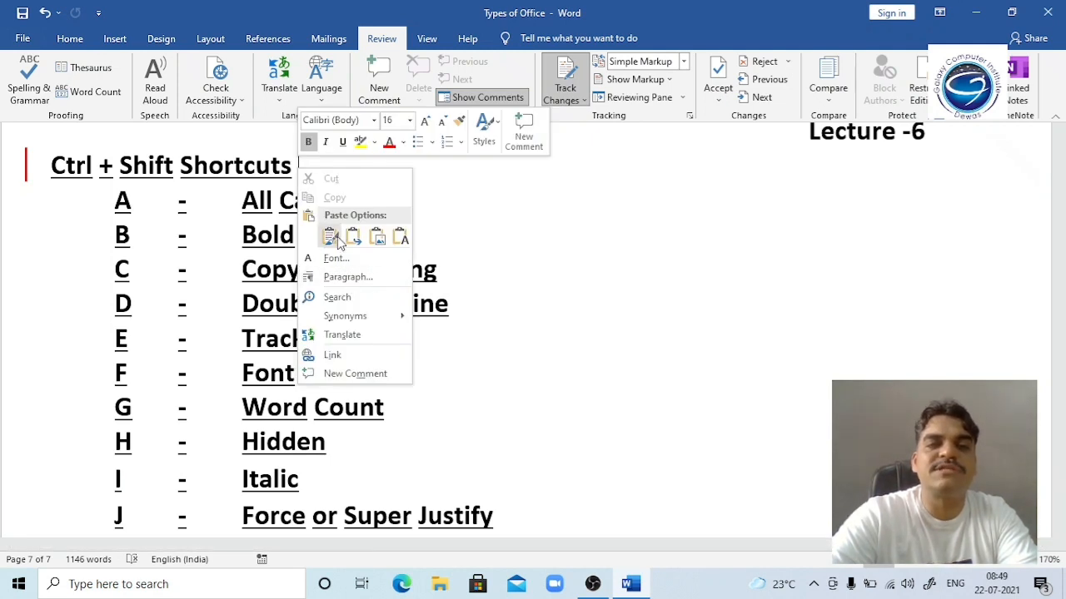
{"action": "left_click", "coordinate": [373, 200]}
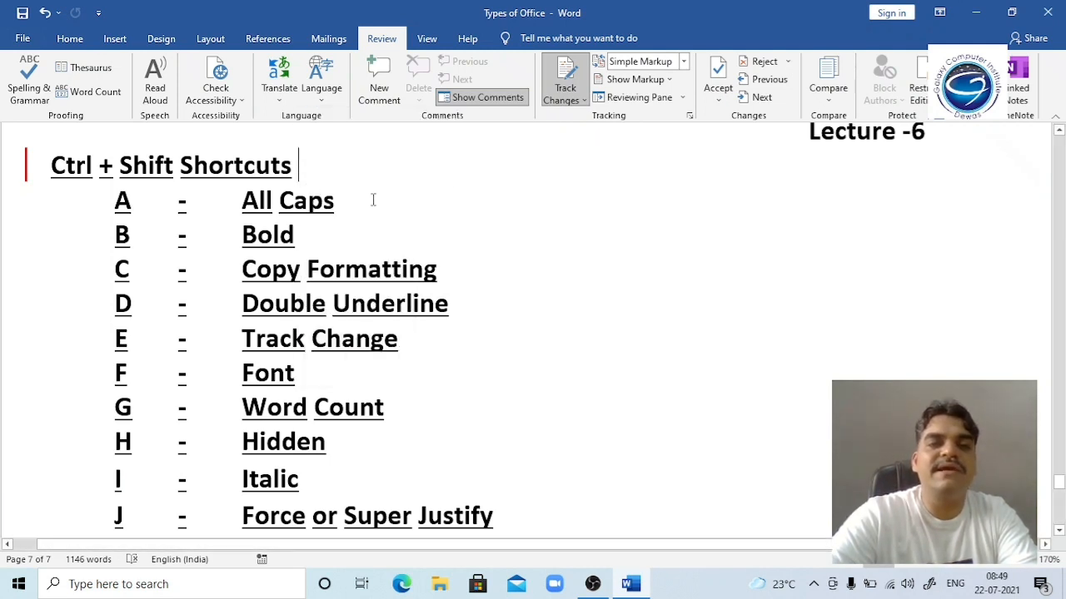
{"action": "left_click", "coordinate": [288, 164]}
{"action": "key", "text": "ctrl+z"}
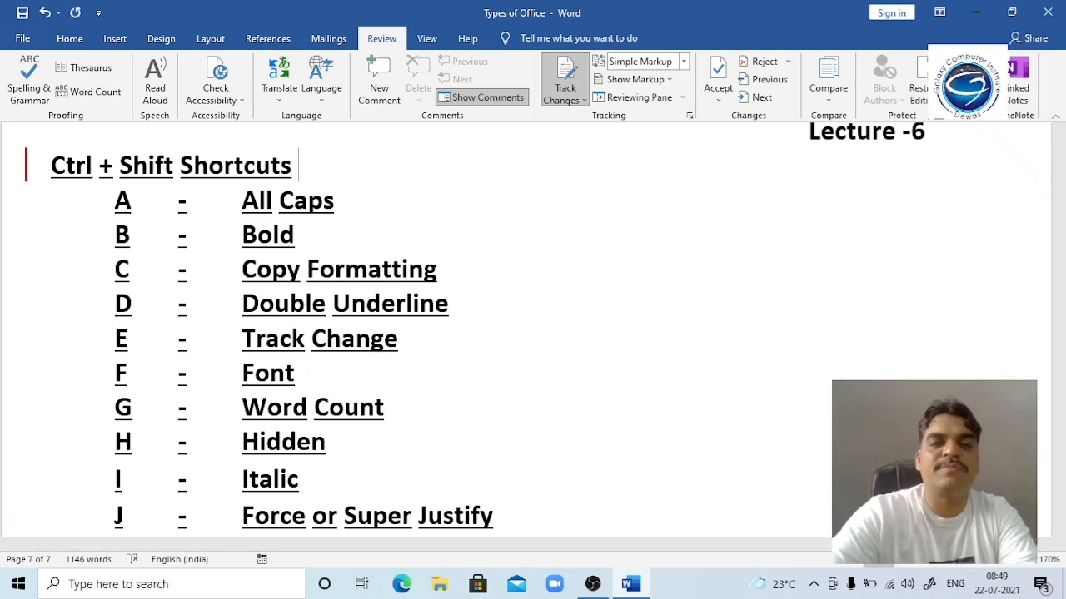
Step: Reject the tracked insertion beside the heading, turn Track Changes off, and collapse the ribbon
{"action": "left_click", "coordinate": [28, 167]}
{"action": "left_click", "coordinate": [28, 166]}
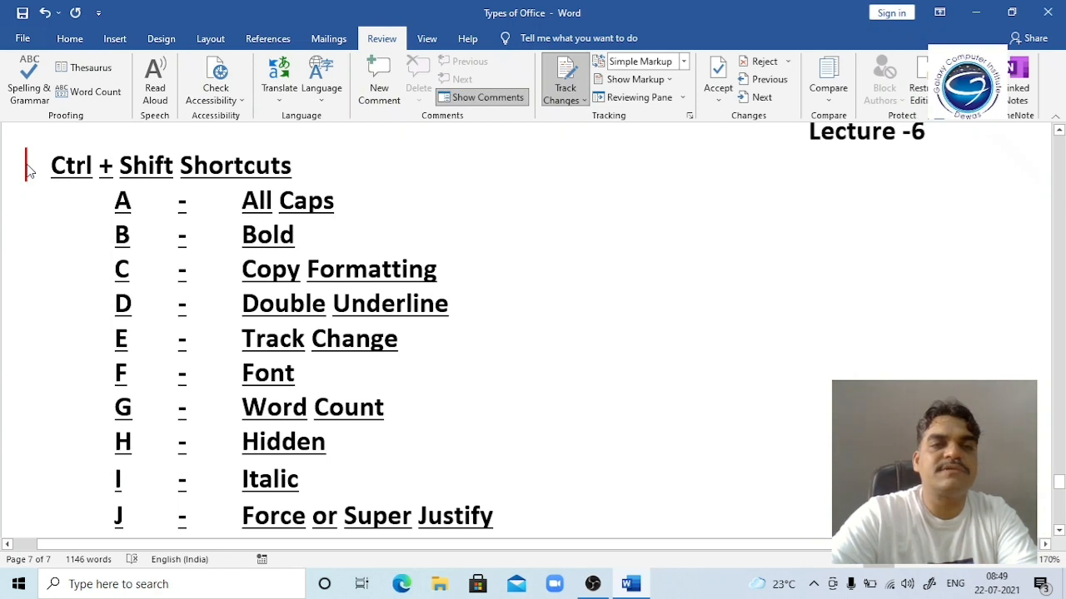
{"action": "right_click", "coordinate": [29, 171]}
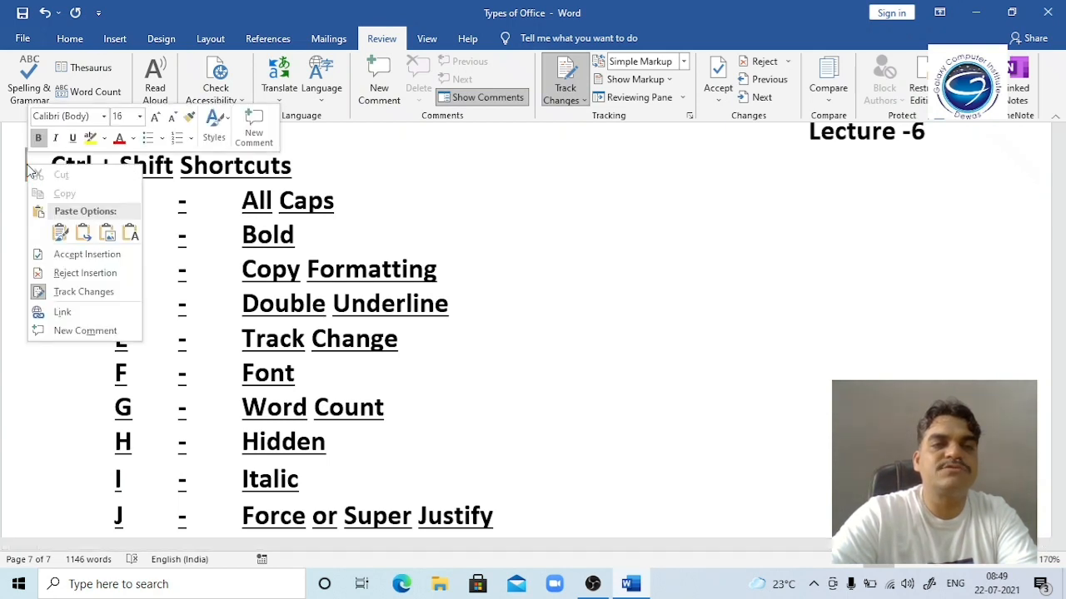
{"action": "left_click", "coordinate": [67, 273]}
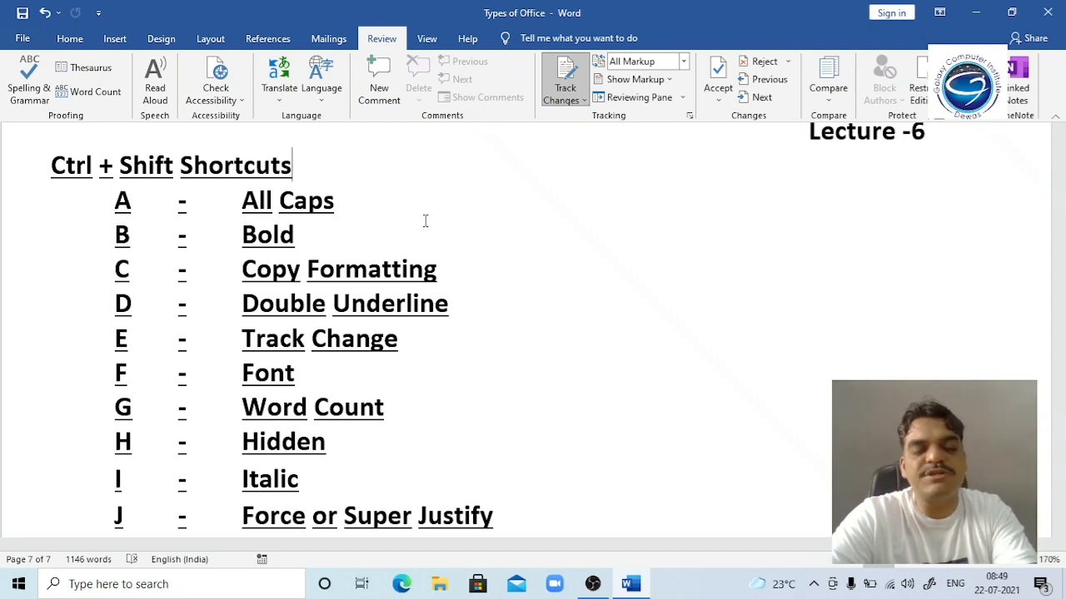
{"action": "key", "text": "ctrl+shift+e"}
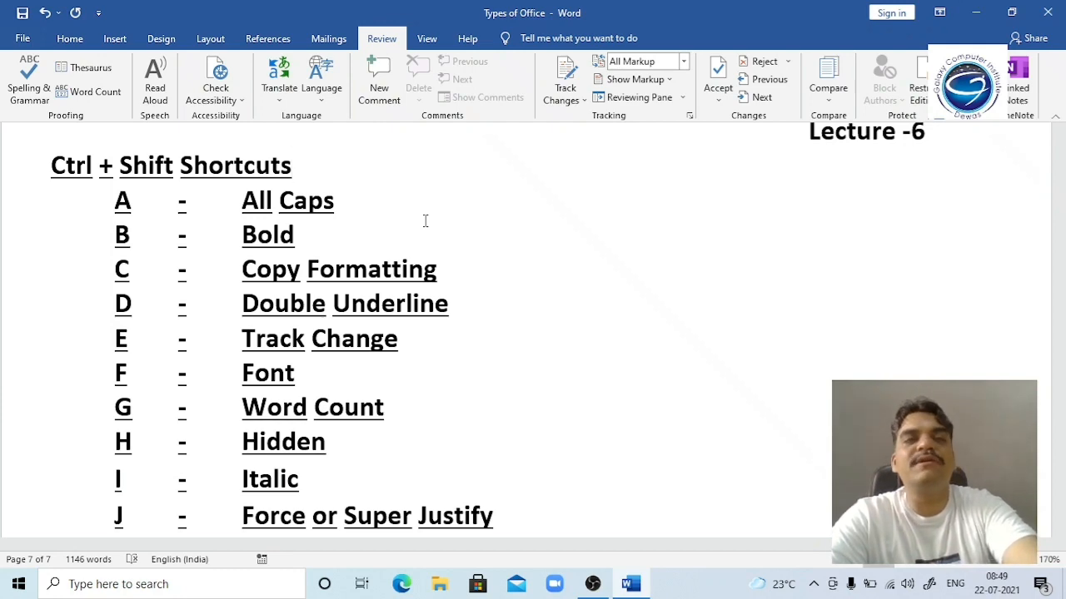
{"action": "key", "text": "ctrl+F1"}
{"action": "key", "text": "ctrl+F1"}
{"action": "key", "text": "ctrl+F1"}
{"action": "key", "text": "ctrl+F1"}
{"action": "key", "text": "ctrl+F1"}
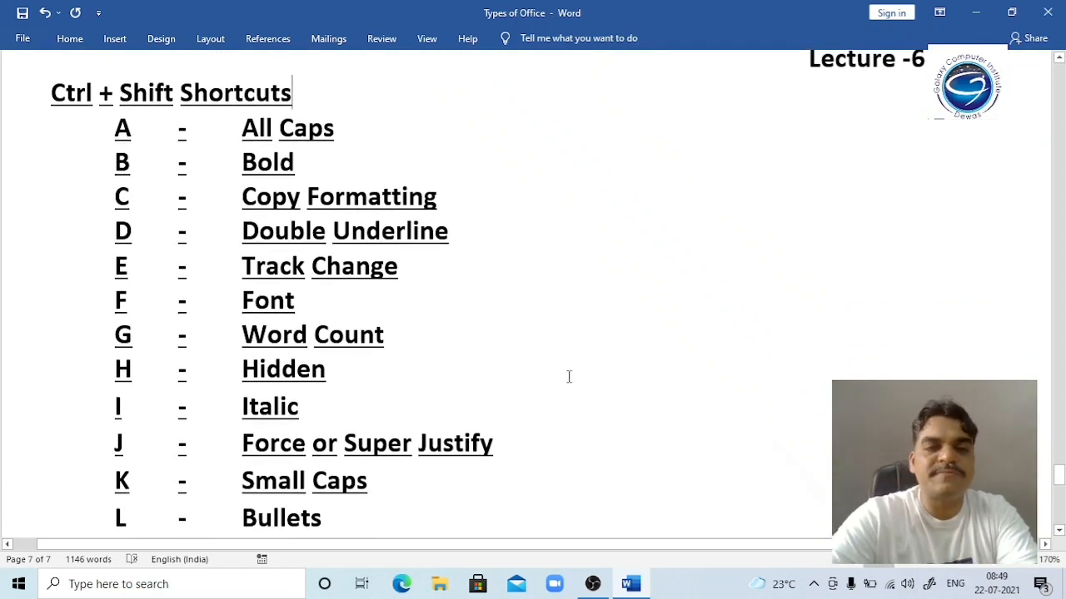
Step: Restore the full ribbon on the Home tab and view the Font dialog via Ctrl+Shift+F
{"action": "left_click", "coordinate": [308, 305]}
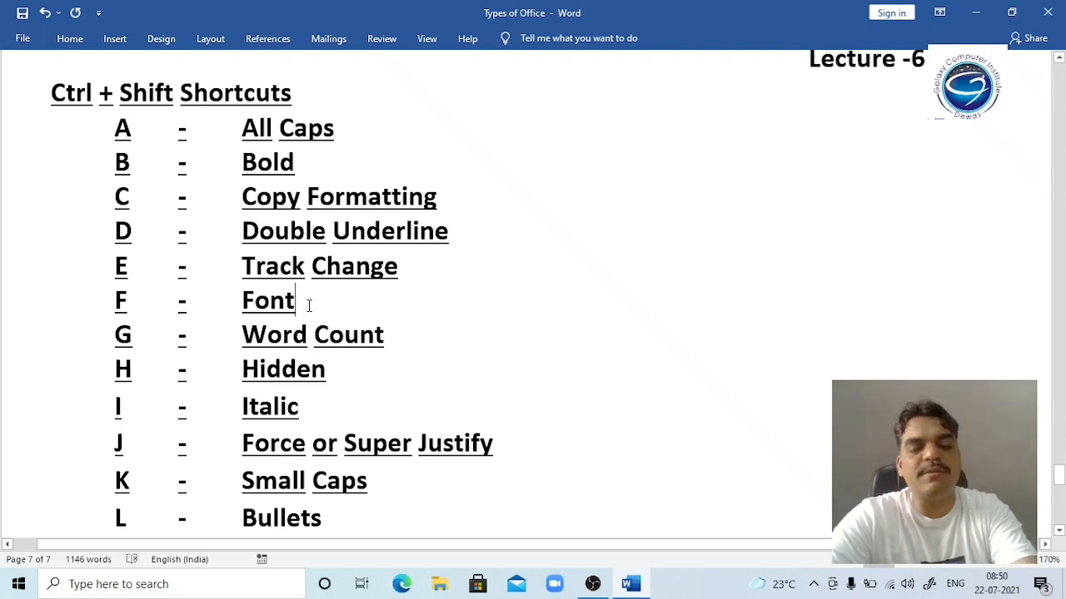
{"action": "key", "text": "ctrl+F1"}
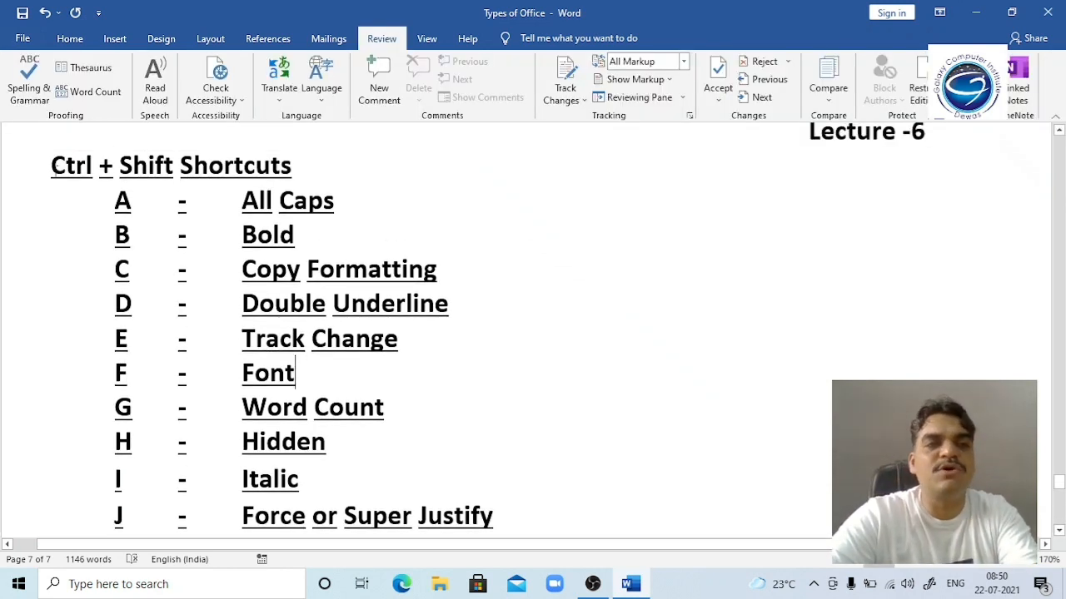
{"action": "left_click", "coordinate": [73, 42]}
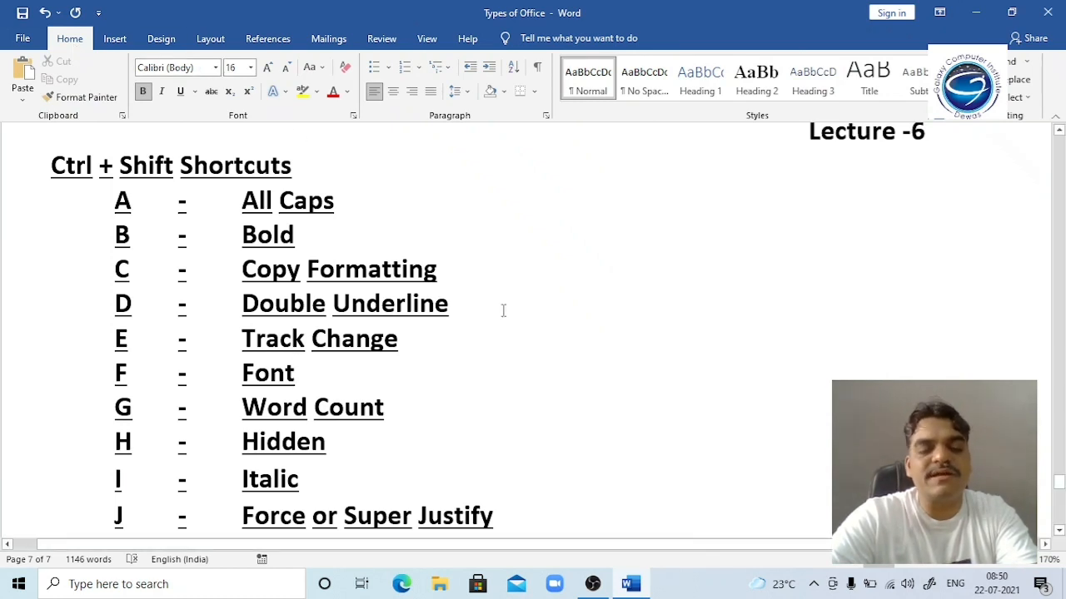
{"action": "key", "text": "ctrl+shift+f"}
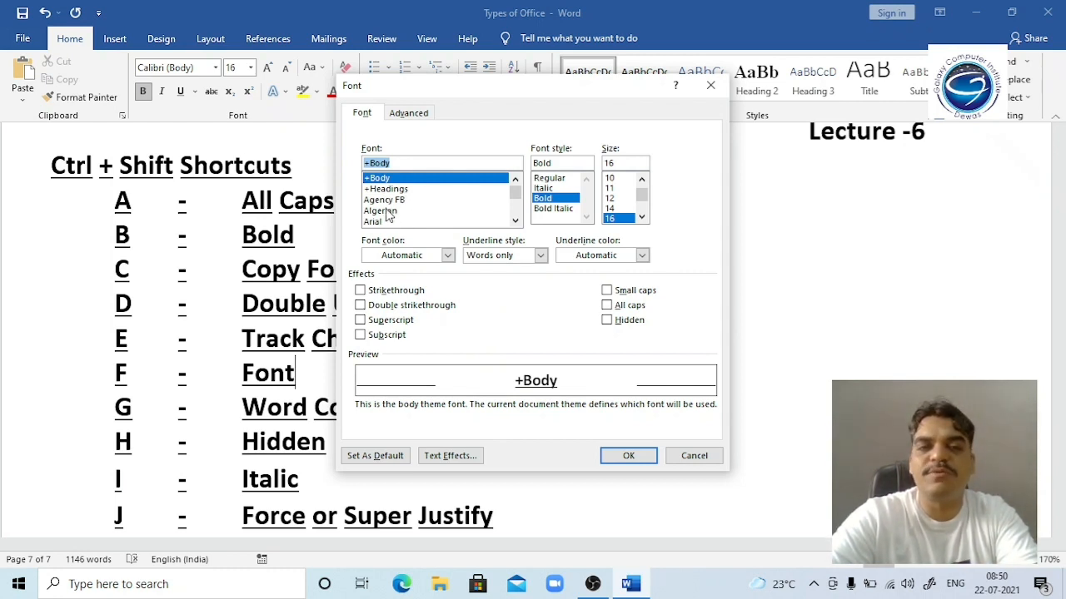
{"action": "key", "text": "Escape"}
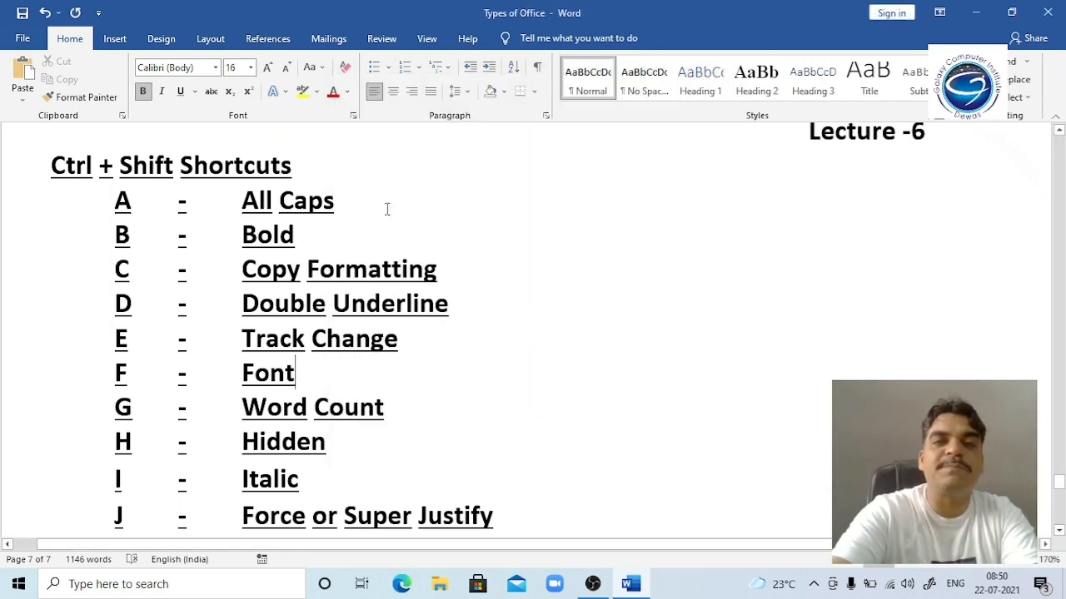
Step: Step through font sizes in the Font dialog without applying, then select the heading line
{"action": "key", "text": "ctrl+shift+f"}
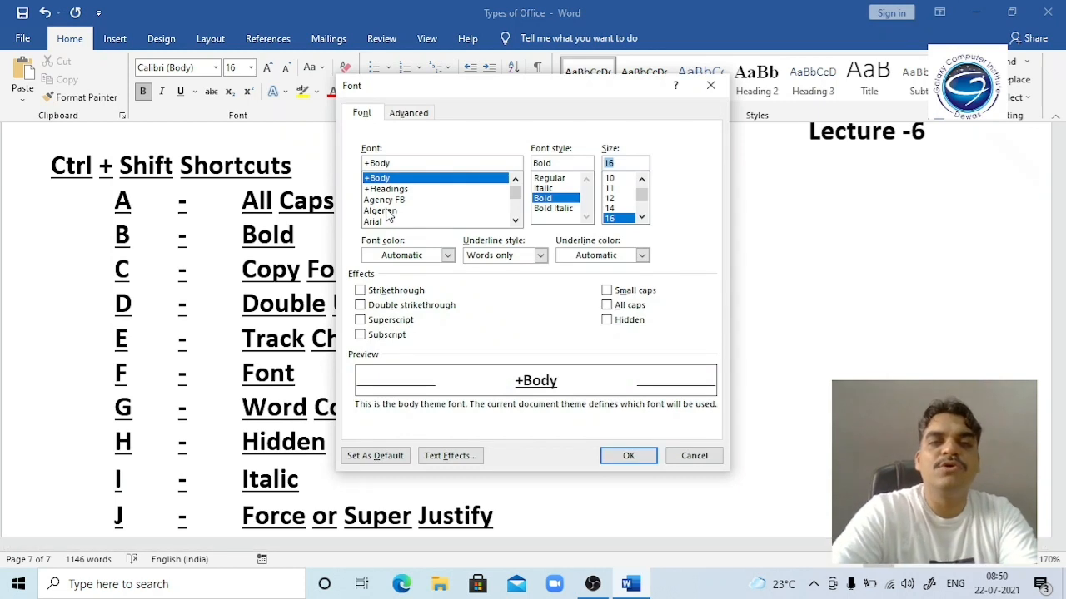
{"action": "key", "text": "Down"}
{"action": "key", "text": "Up"}
{"action": "key", "text": "Up"}
{"action": "key", "text": "Up"}
{"action": "key", "text": "Up"}
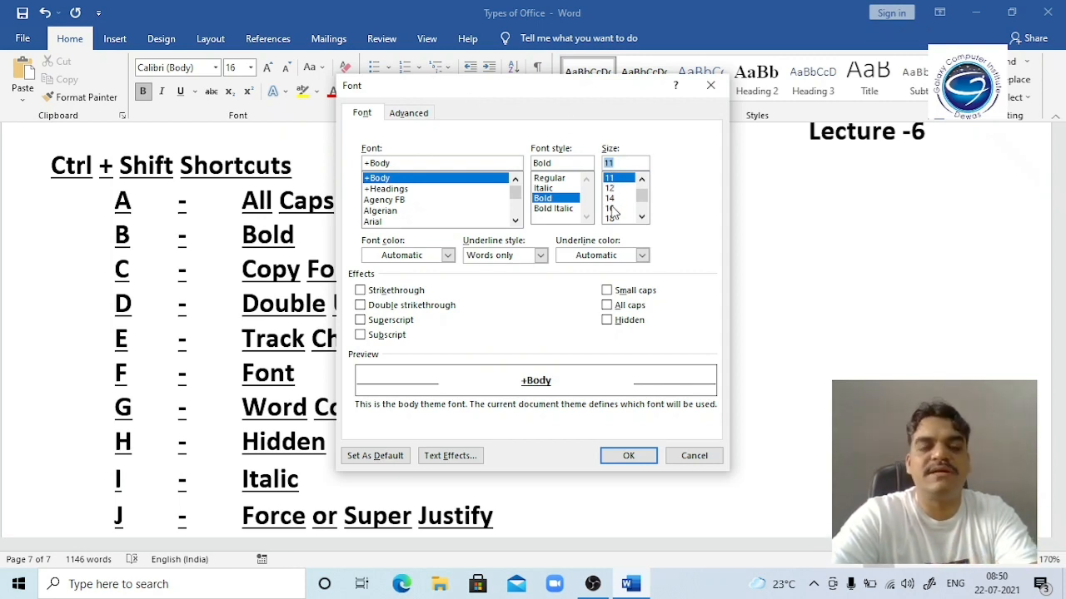
{"action": "key", "text": "Escape"}
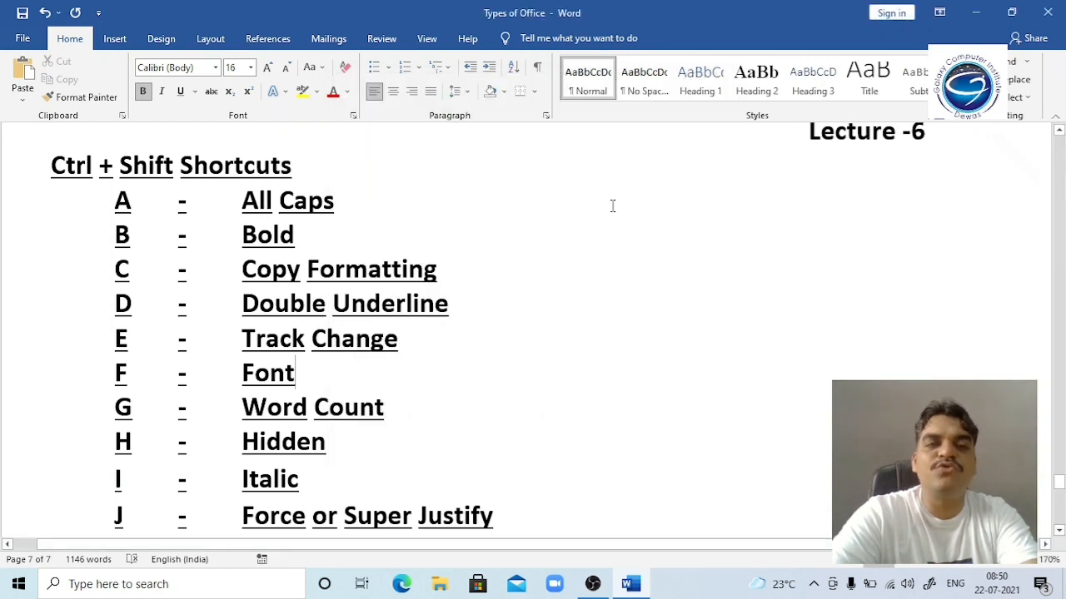
{"action": "left_click", "coordinate": [301, 170]}
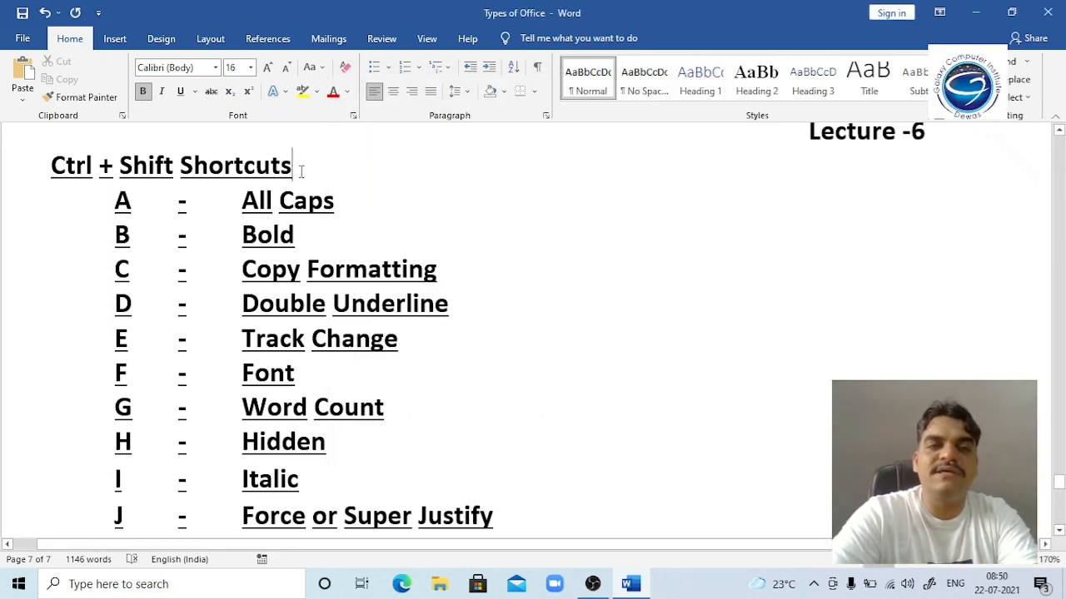
{"action": "left_click", "coordinate": [5, 167]}
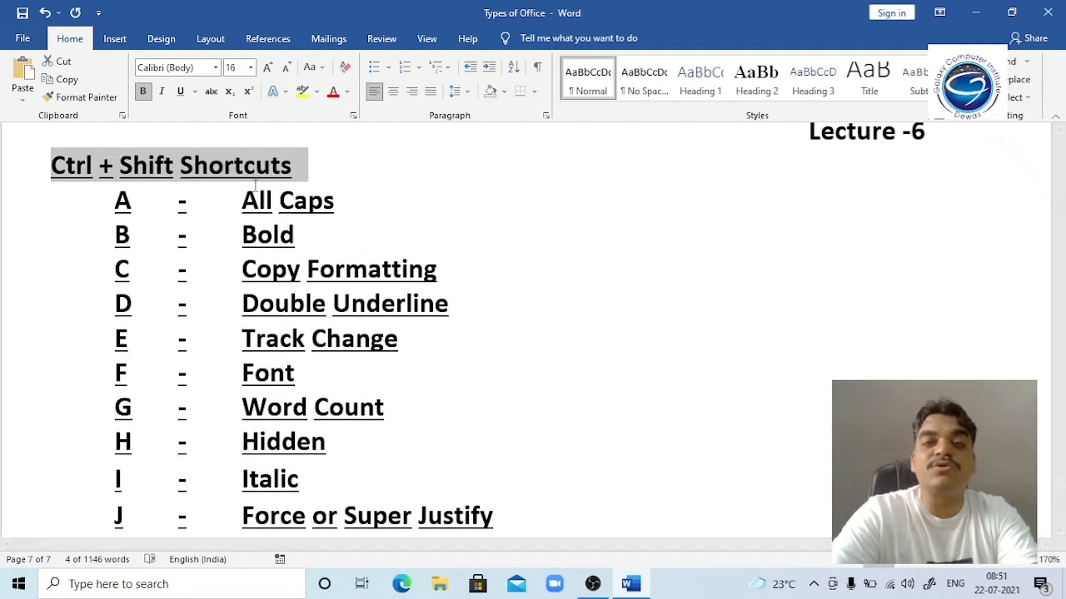
Step: Grow and shrink the heading with Ctrl+Shift+> and Ctrl+Shift+<, trying sizes from 20 to 80 pt
{"action": "key", "text": "ctrl+shift+period"}
{"action": "key", "text": "ctrl+shift+period"}
{"action": "key", "text": "ctrl+shift+period"}
{"action": "key", "text": "ctrl+shift+period"}
{"action": "key", "text": "ctrl+shift+period"}
{"action": "key", "text": "ctrl+shift+period"}
{"action": "key", "text": "ctrl+shift+period"}
{"action": "key", "text": "ctrl+shift+period"}
{"action": "key", "text": "ctrl+shift+period"}
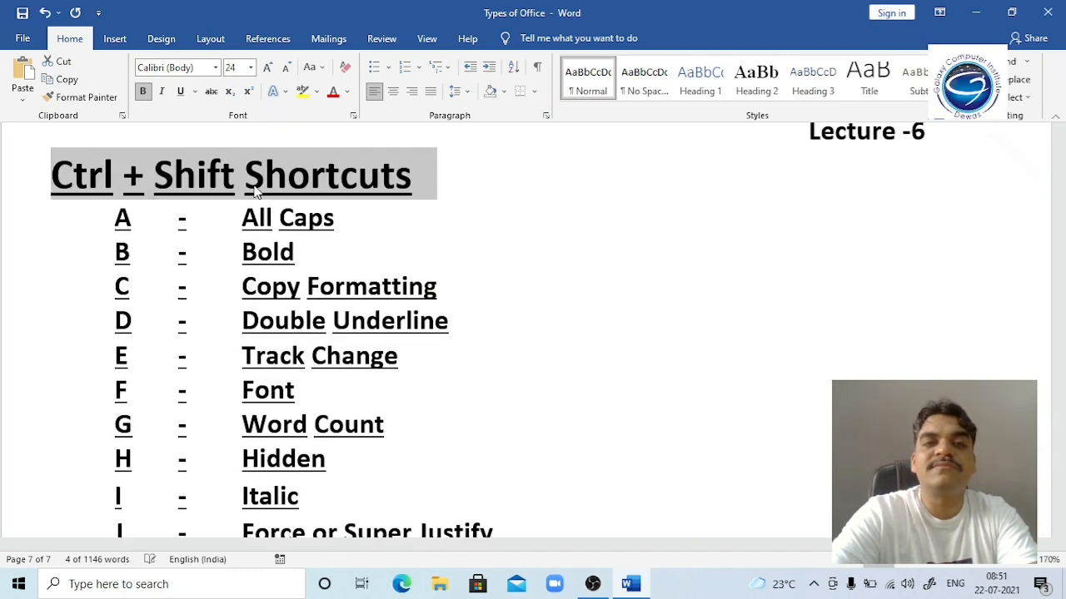
{"action": "key", "text": "ctrl+shift+period"}
{"action": "key", "text": "ctrl+shift+period"}
{"action": "key", "text": "ctrl+shift+period"}
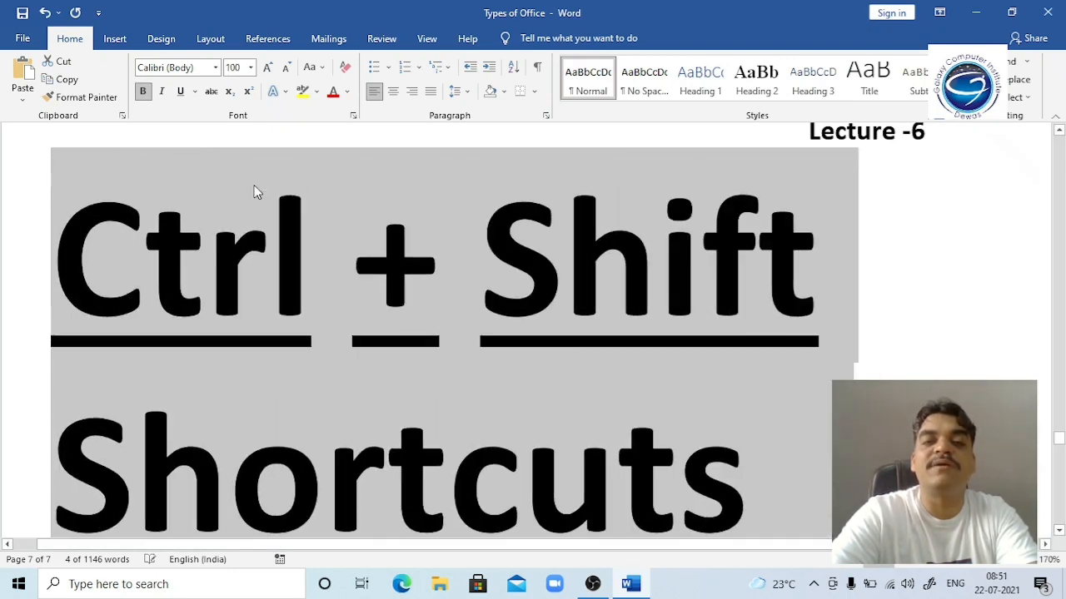
{"action": "key", "text": "ctrl+shift+comma"}
{"action": "key", "text": "ctrl+shift+comma"}
{"action": "key", "text": "ctrl+shift+comma"}
{"action": "key", "text": "ctrl+shift+comma"}
{"action": "key", "text": "ctrl+shift+comma"}
{"action": "key", "text": "ctrl+shift+comma"}
{"action": "key", "text": "ctrl+shift+comma"}
{"action": "key", "text": "ctrl+shift+comma"}
{"action": "key", "text": "ctrl+shift+comma"}
{"action": "key", "text": "ctrl+shift+comma"}
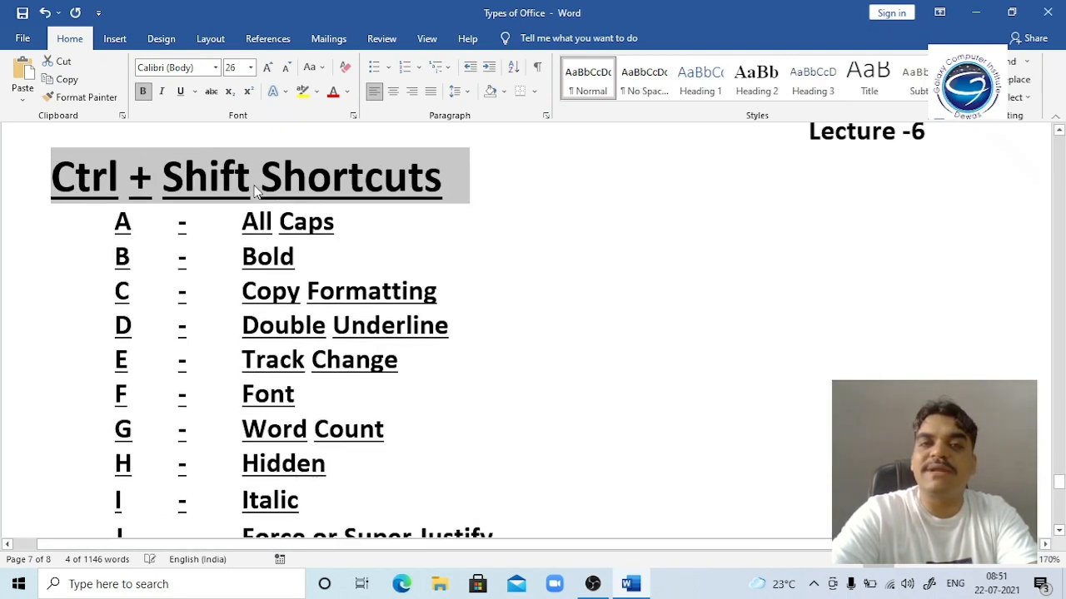
{"action": "key", "text": "ctrl+shift+comma"}
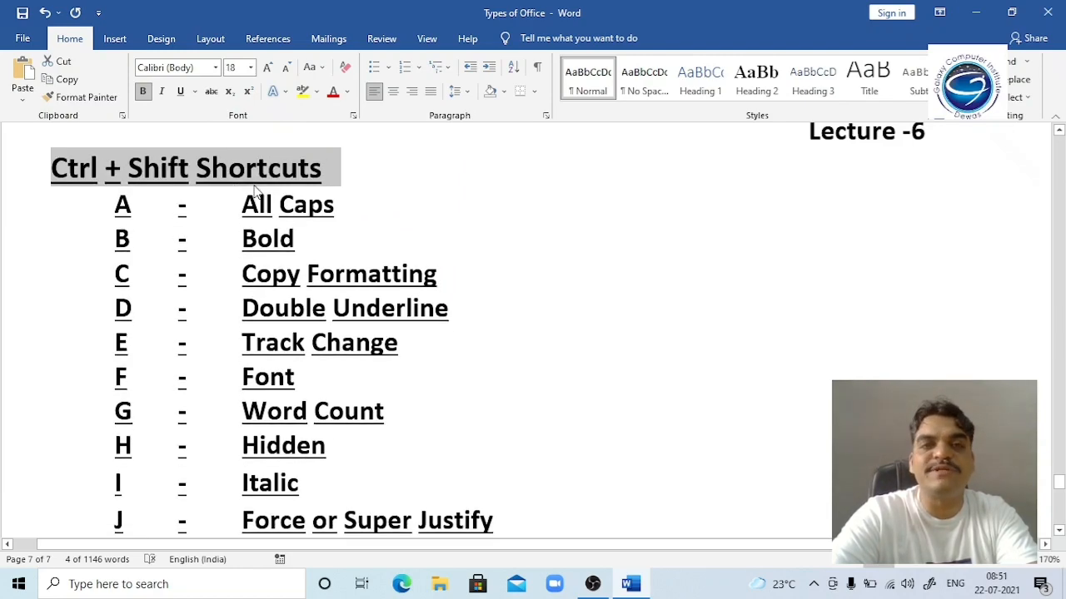
{"action": "key", "text": "ctrl+shift+period"}
{"action": "key", "text": "ctrl+shift+period"}
{"action": "key", "text": "ctrl+shift+period"}
{"action": "key", "text": "ctrl+shift+period"}
{"action": "key", "text": "ctrl+shift+period"}
{"action": "key", "text": "ctrl+shift+period"}
{"action": "key", "text": "ctrl+shift+period"}
{"action": "key", "text": "ctrl+shift+period"}
{"action": "key", "text": "ctrl+shift+period"}
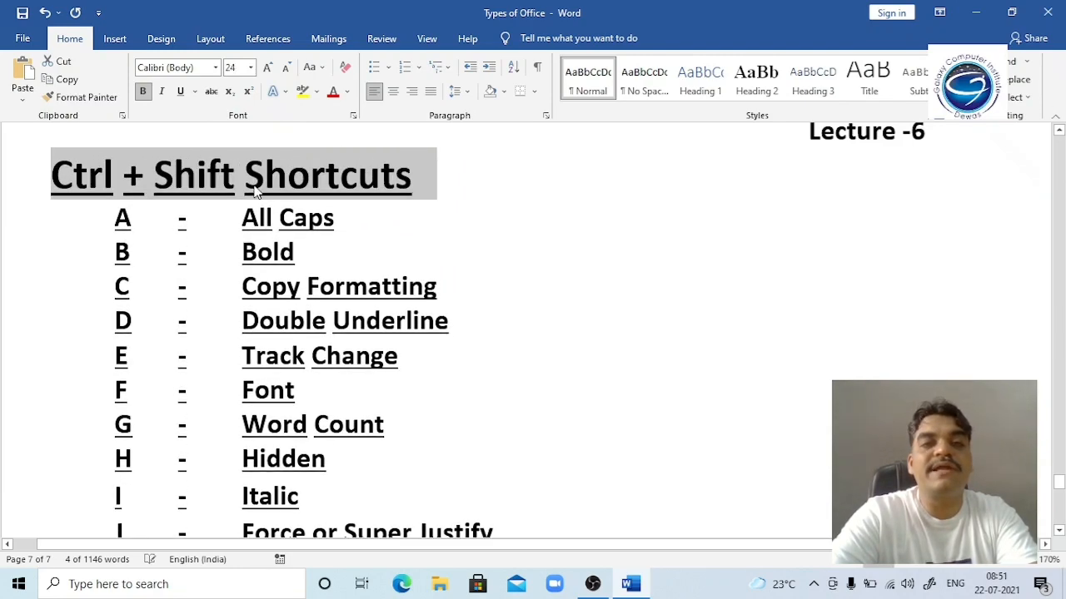
{"action": "key", "text": "ctrl+shift+period"}
{"action": "key", "text": "ctrl+shift+period"}
{"action": "key", "text": "ctrl+shift+period"}
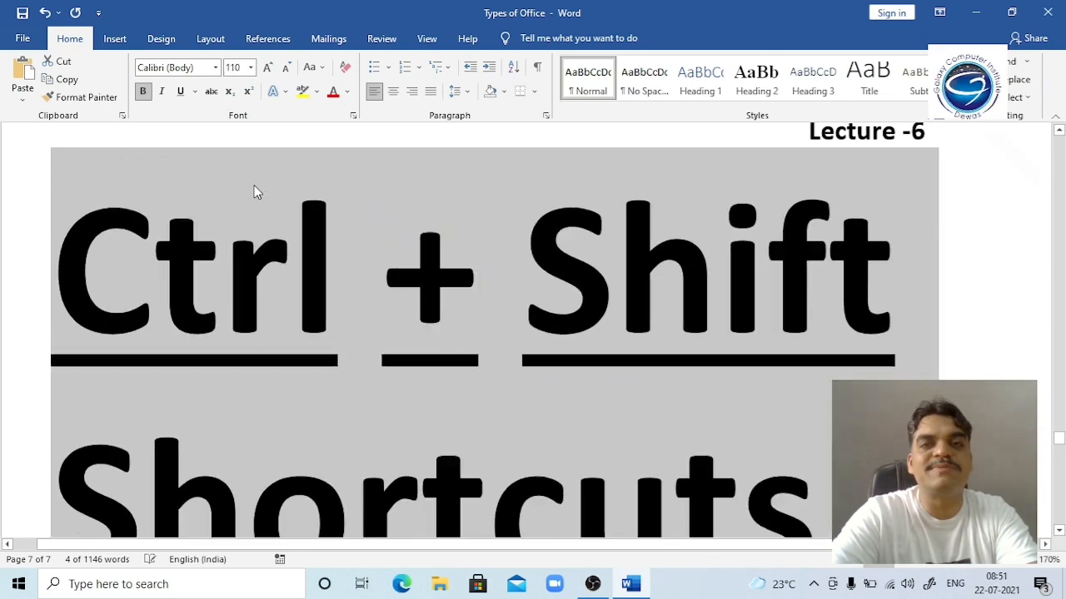
{"action": "key", "text": "ctrl+shift+comma"}
{"action": "key", "text": "ctrl+shift+comma"}
{"action": "key", "text": "ctrl+shift+comma"}
{"action": "key", "text": "ctrl+shift+comma"}
{"action": "key", "text": "ctrl+shift+comma"}
{"action": "key", "text": "ctrl+shift+comma"}
{"action": "key", "text": "ctrl+shift+comma"}
{"action": "key", "text": "ctrl+shift+comma"}
{"action": "key", "text": "ctrl+shift+comma"}
{"action": "key", "text": "ctrl+shift+comma"}
{"action": "key", "text": "ctrl+shift+comma"}
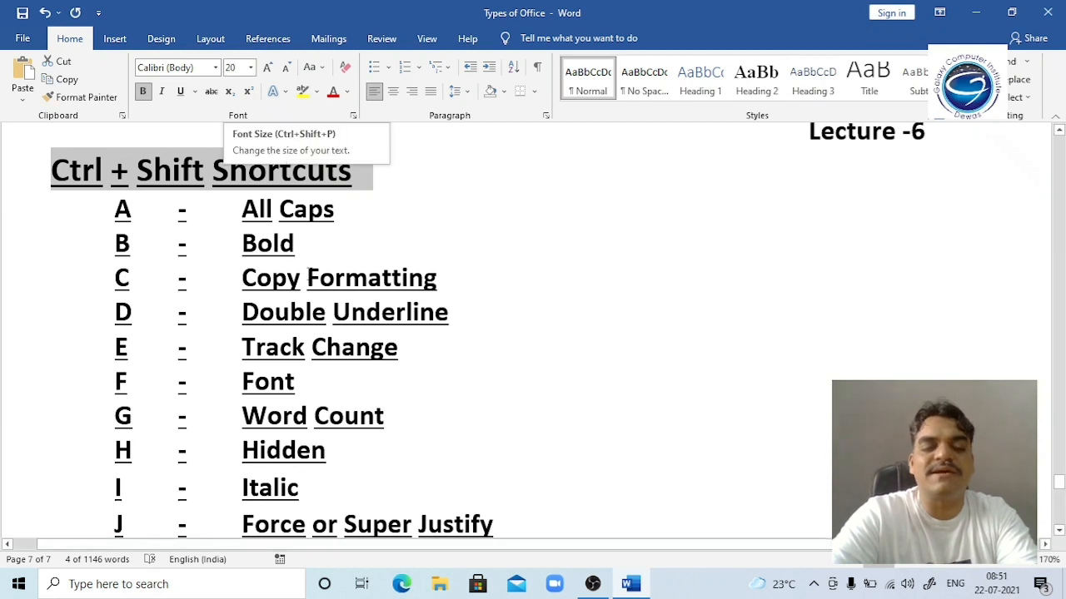
Step: Set the heading to 70 pt, then 15 pt via the font size box, and enlarge it to 18 pt
{"action": "key", "text": "ctrl+shift+f"}
{"action": "type", "text": "70"}
{"action": "key", "text": "Return"}
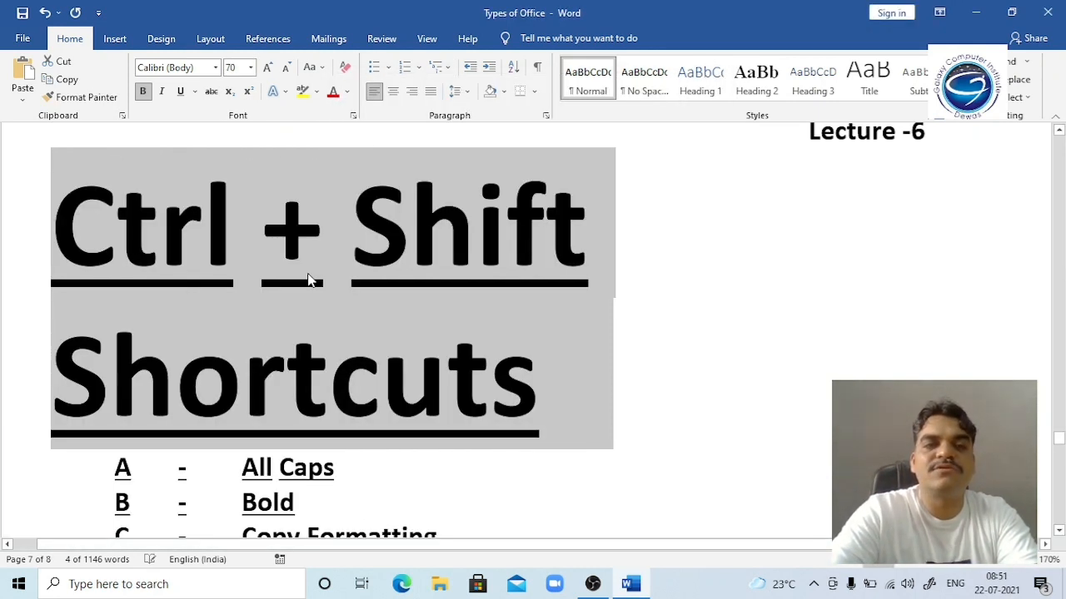
{"action": "key", "text": "ctrl+shift+p"}
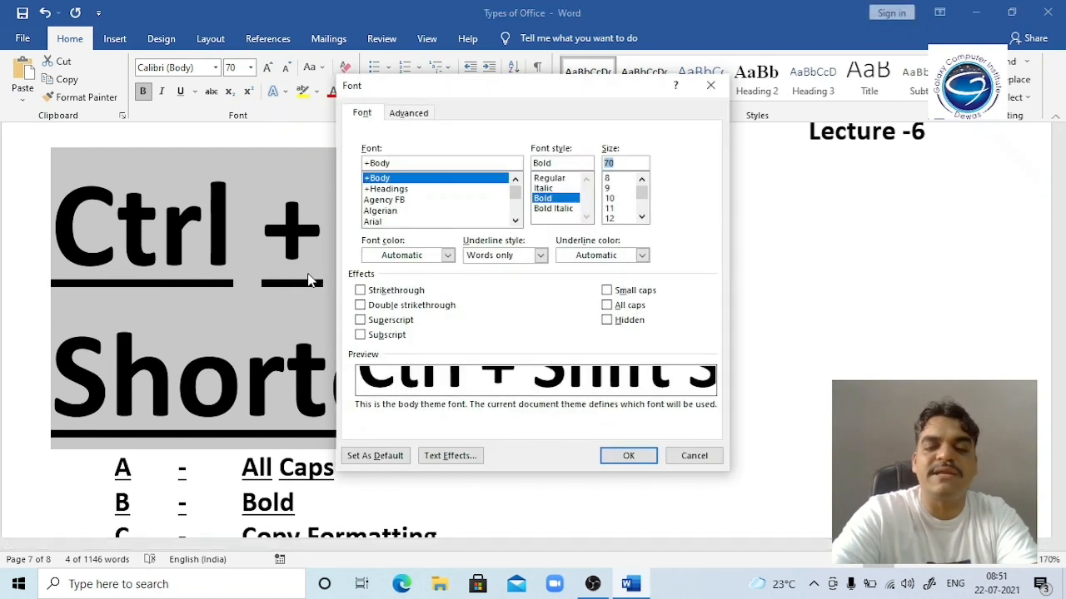
{"action": "type", "text": "15"}
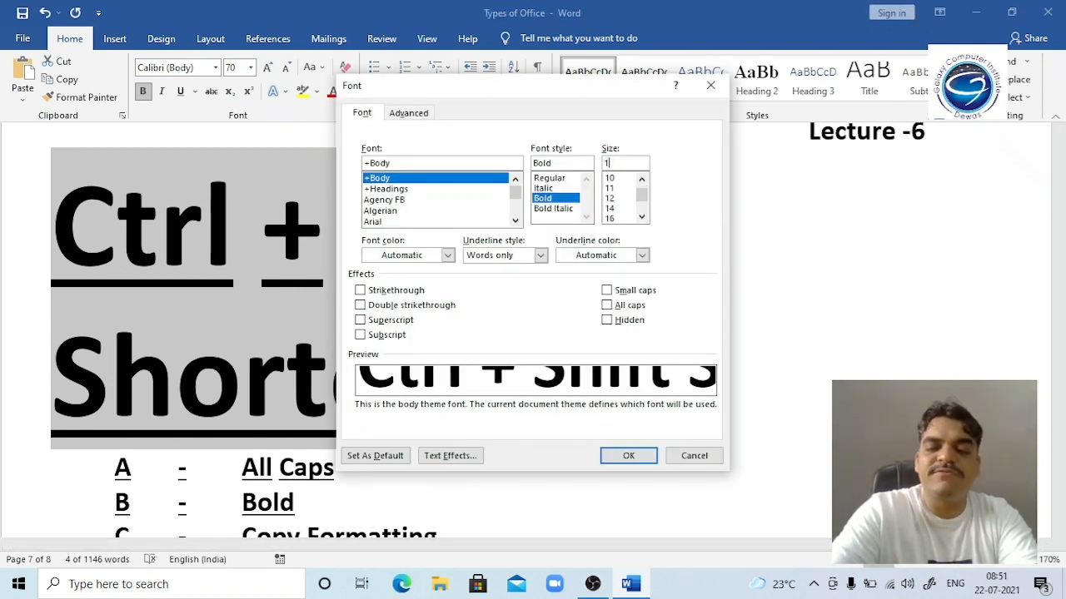
{"action": "key", "text": "Return"}
{"action": "key", "text": "ctrl+shift+period"}
{"action": "key", "text": "ctrl+shift+period"}
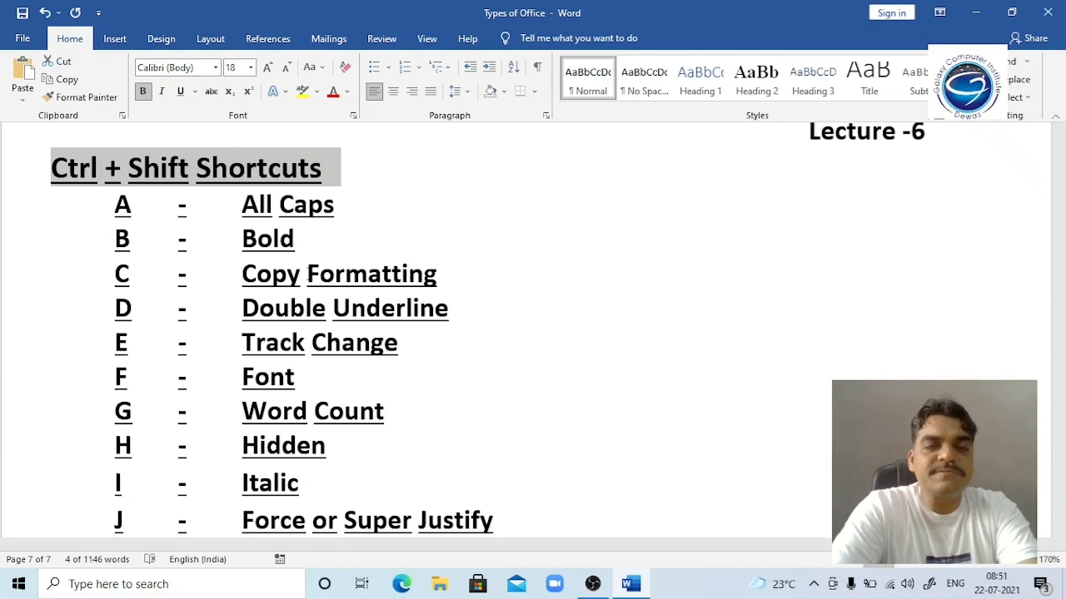
Step: Word-count the Bold through Small Caps lines (38 words, 145 characters), then start a new blank document
{"action": "left_click", "coordinate": [319, 362]}
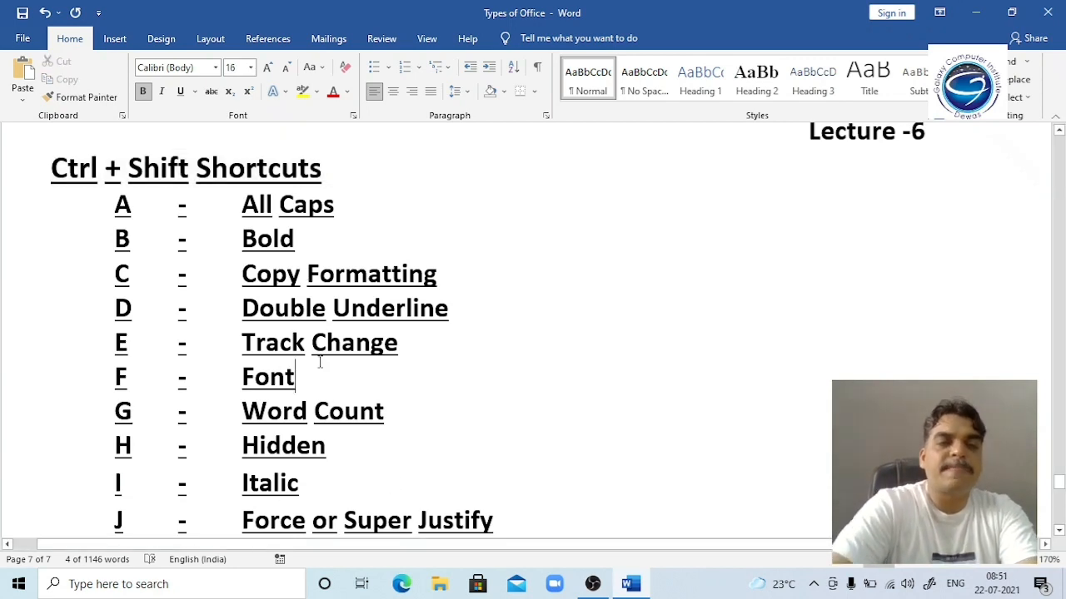
{"action": "key", "text": "Down"}
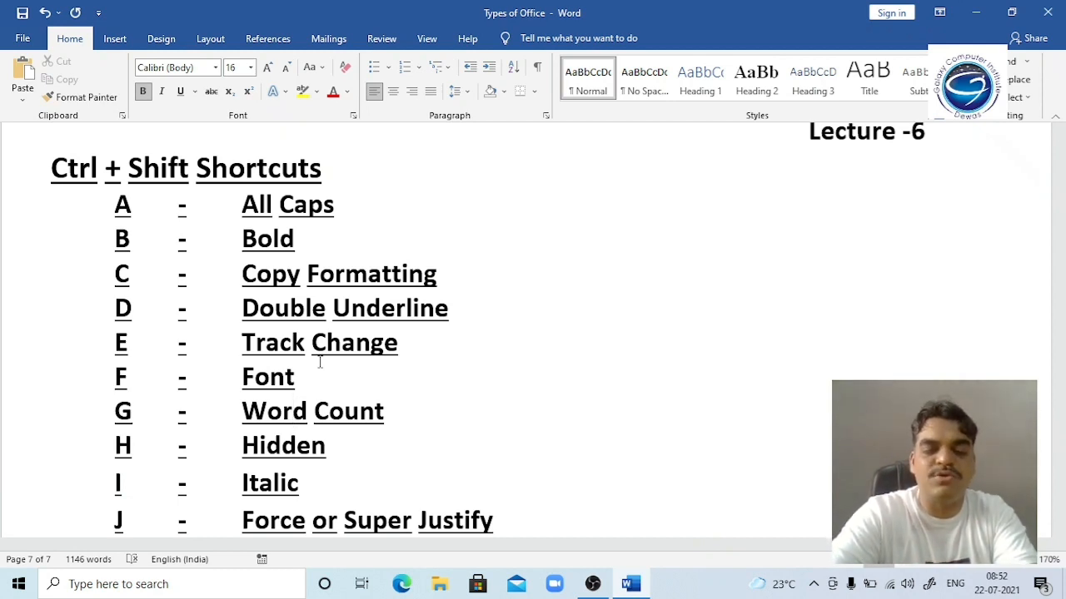
{"action": "key", "text": "Up"}
{"action": "key", "text": "Up"}
{"action": "key", "text": "Up"}
{"action": "key", "text": "Up"}
{"action": "key", "text": "Left"}
{"action": "key", "text": "Left"}
{"action": "key", "text": "Left"}
{"action": "key", "text": "Left"}
{"action": "key", "text": "Left"}
{"action": "key", "text": "Left"}
{"action": "key", "text": "Left"}
{"action": "key", "text": "Left"}
{"action": "key", "text": "Left"}
{"action": "key", "text": "Left"}
{"action": "key", "text": "Left"}
{"action": "key", "text": "Left"}
{"action": "key", "text": "Left"}
{"action": "key", "text": "Left"}
{"action": "key", "text": "Left"}
{"action": "key", "text": "Left"}
{"action": "key", "text": "Left"}
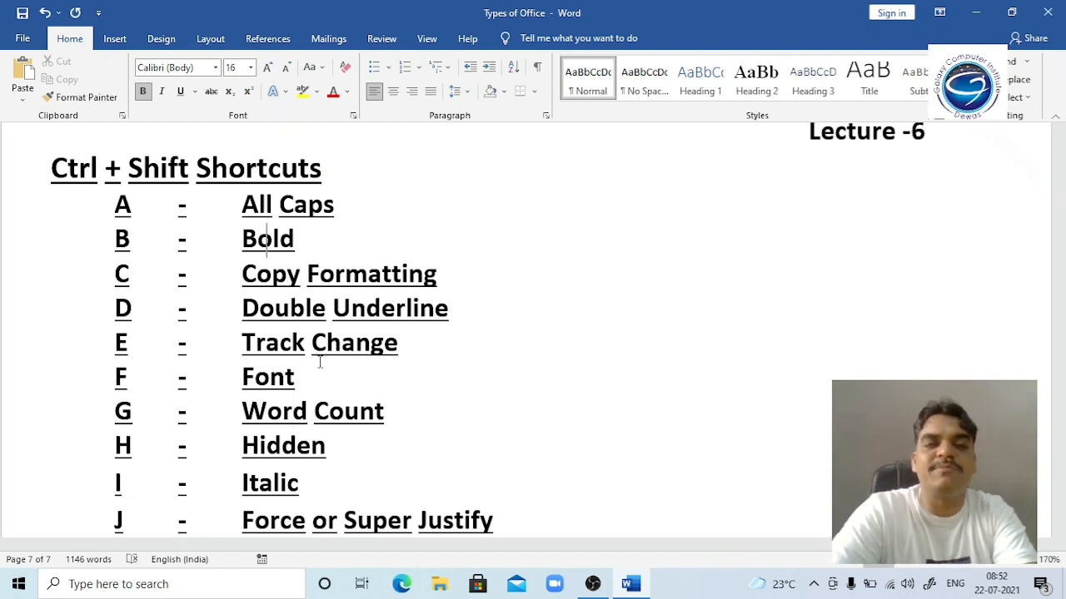
{"action": "key", "text": "shift+Down"}
{"action": "key", "text": "shift+Down"}
{"action": "key", "text": "shift+Down"}
{"action": "key", "text": "shift+Down"}
{"action": "key", "text": "shift+Down"}
{"action": "key", "text": "shift+Down"}
{"action": "key", "text": "shift+Down"}
{"action": "key", "text": "shift+Down"}
{"action": "key", "text": "shift+Down"}
{"action": "key", "text": "shift+Down"}
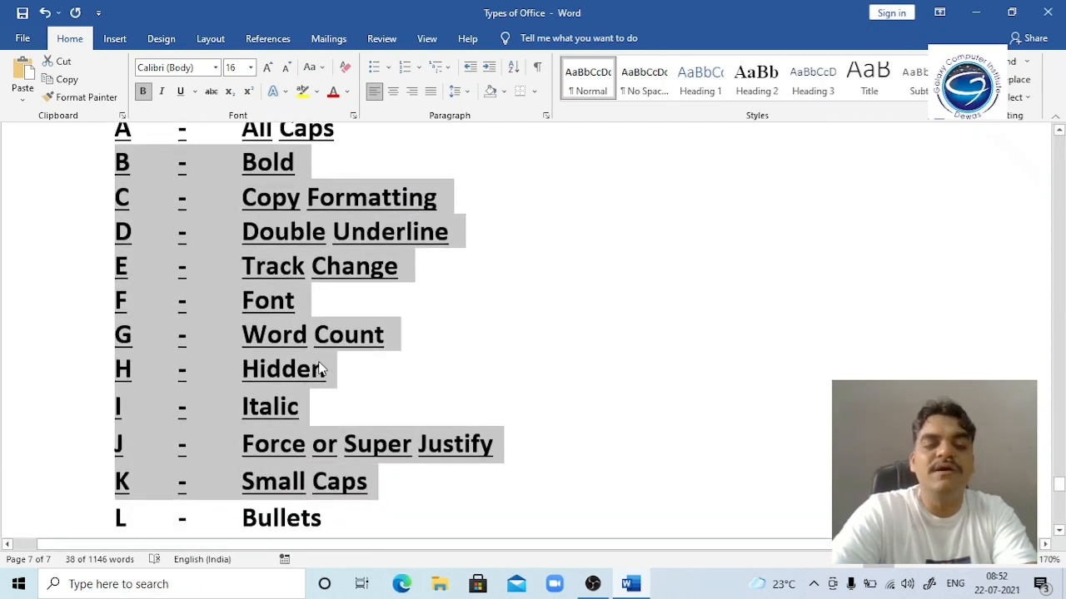
{"action": "key", "text": "ctrl+shift+g"}
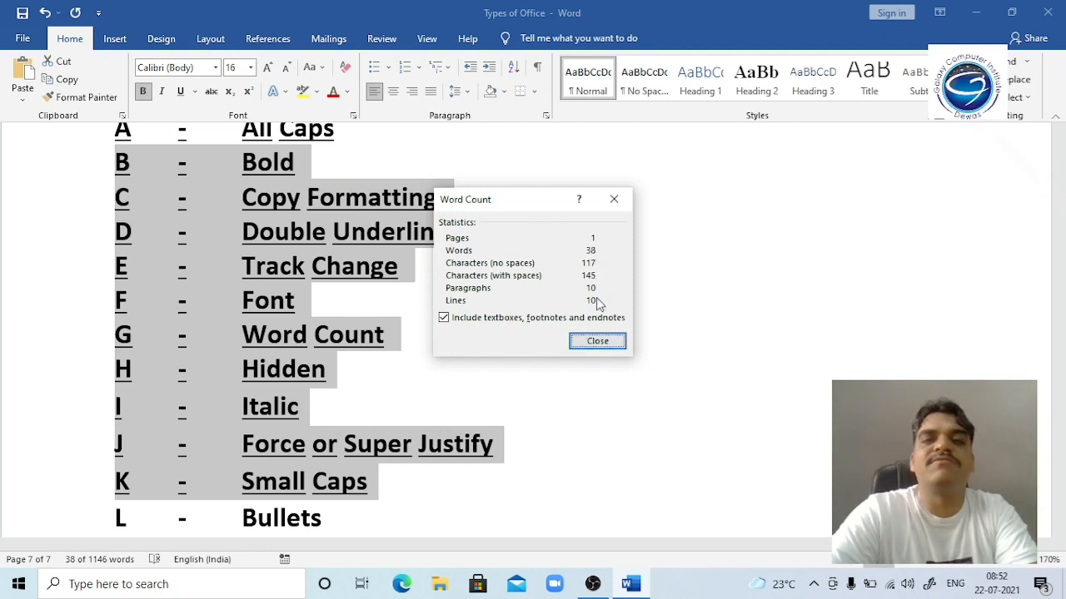
{"action": "left_click", "coordinate": [597, 342]}
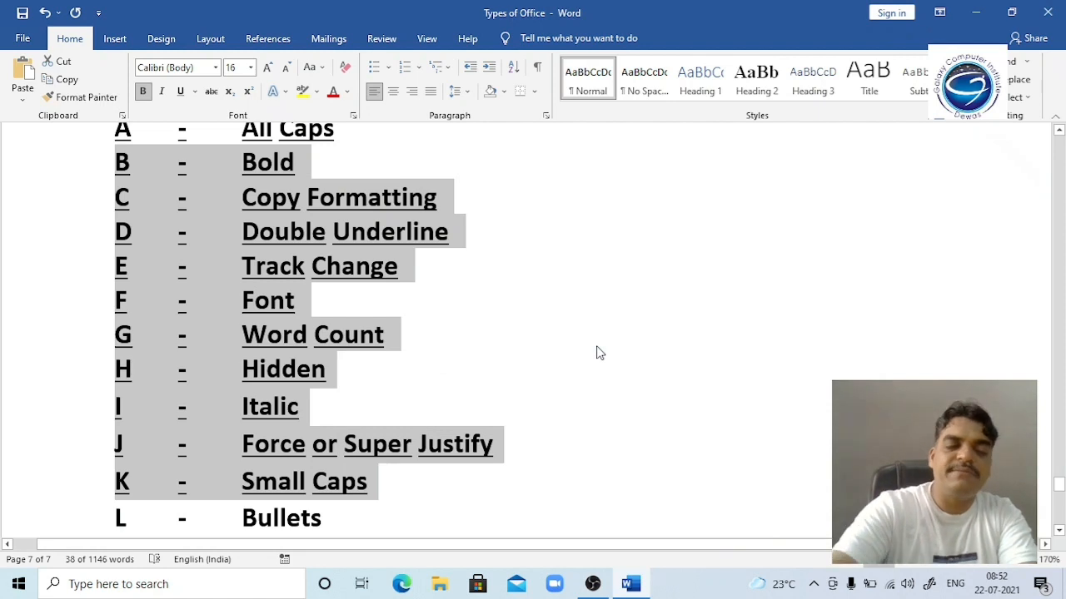
{"action": "key", "text": "ctrl+n"}
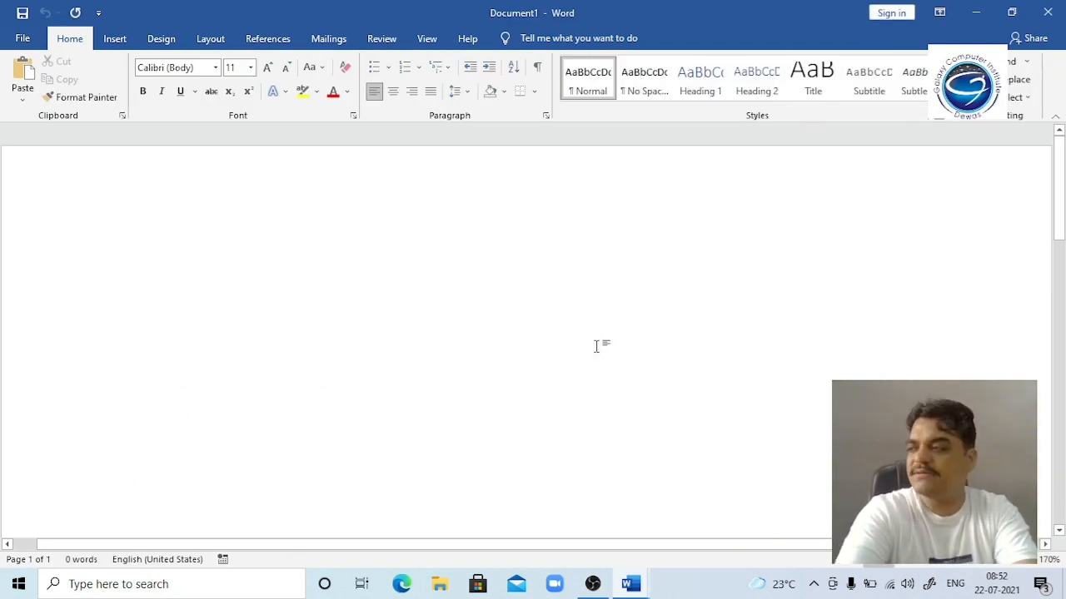
Step: Type three sample lines: an institute name and city, a postal address, and a phone number
{"action": "key", "text": "Return"}
{"action": "key", "text": "BackSpace"}
{"action": "key", "text": "Return"}
{"action": "key", "text": "Return"}
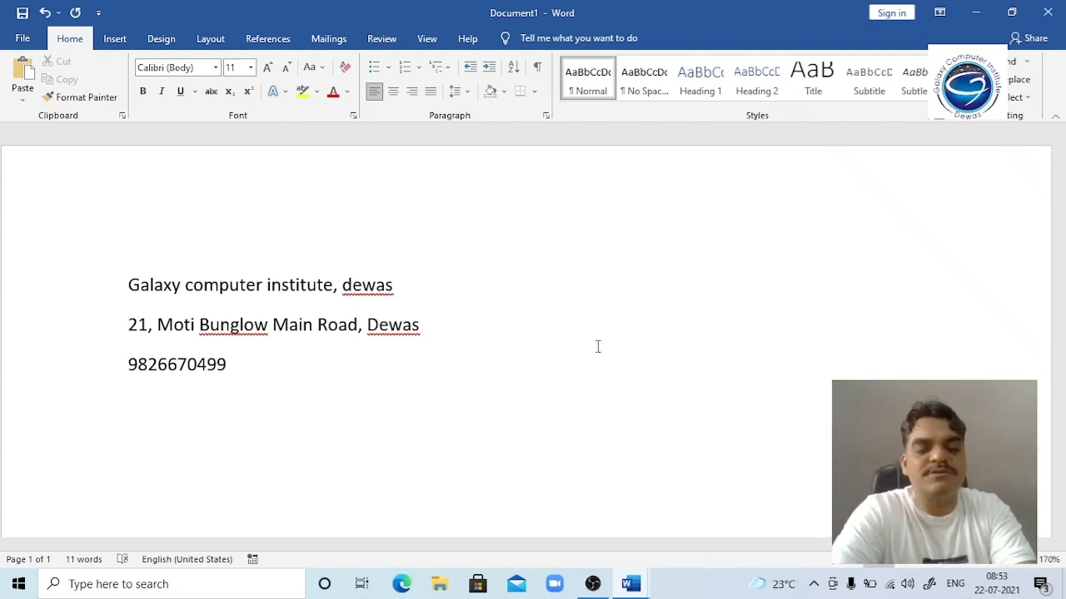
Step: Word-count all the sample text (11 words), then close the document without saving
{"action": "key", "text": "ctrl+a"}
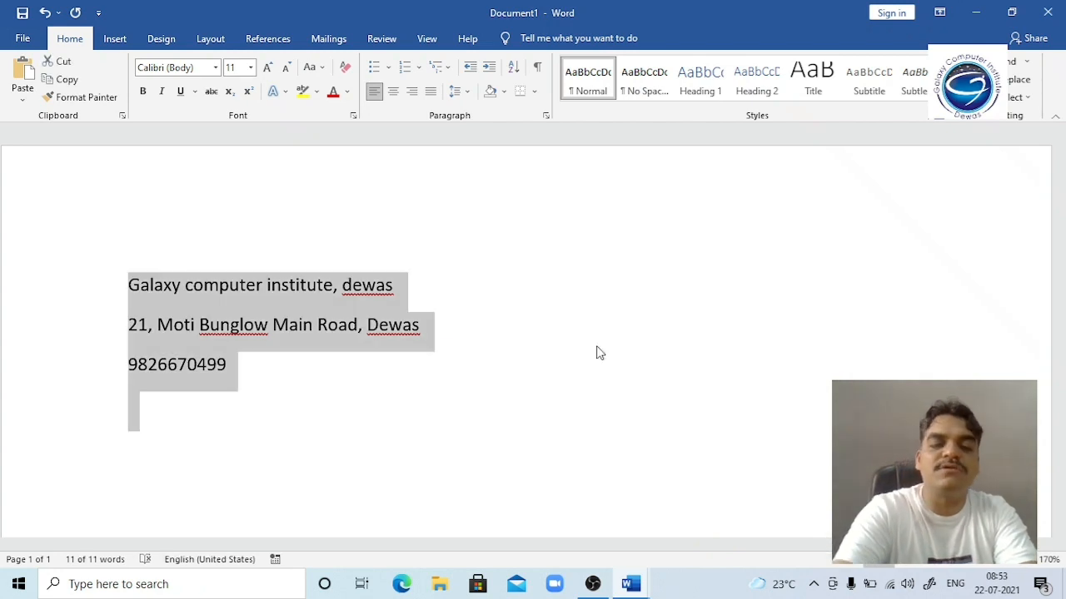
{"action": "key", "text": "ctrl+shift+g"}
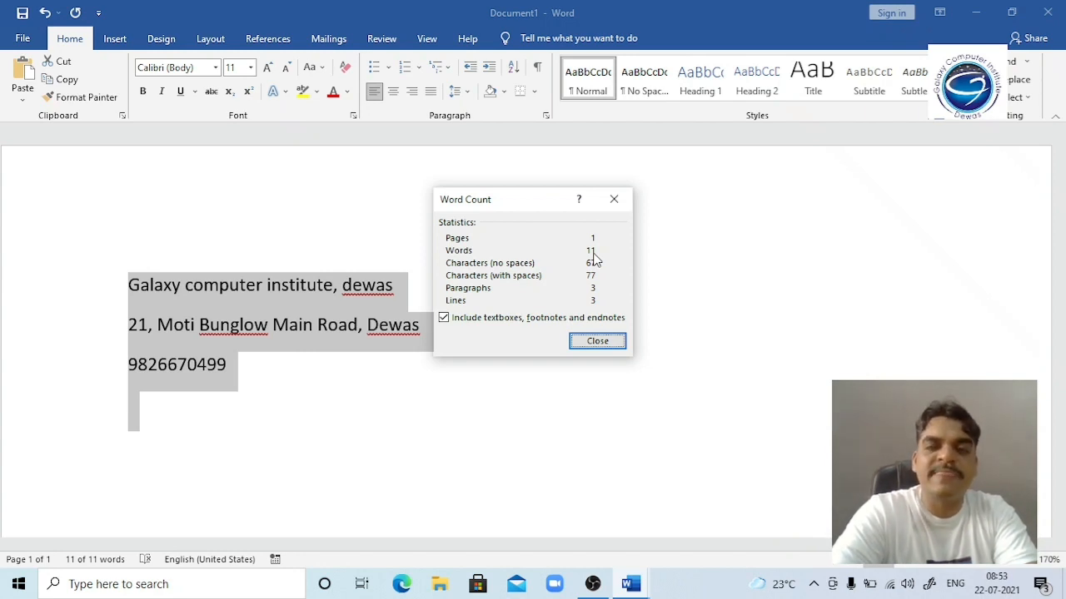
{"action": "left_click", "coordinate": [596, 342]}
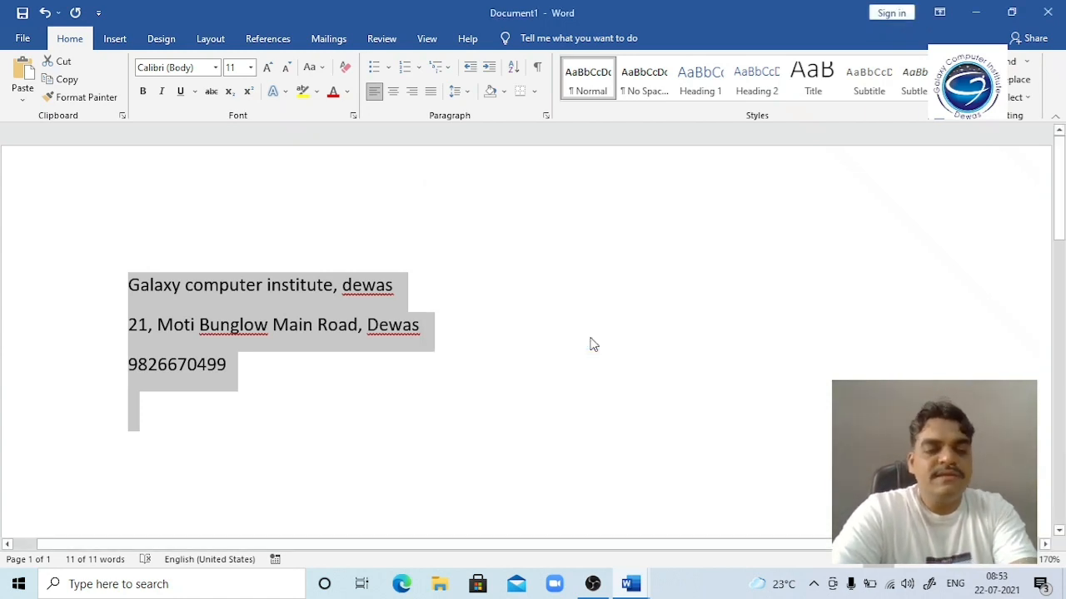
{"action": "key", "text": "alt+F4"}
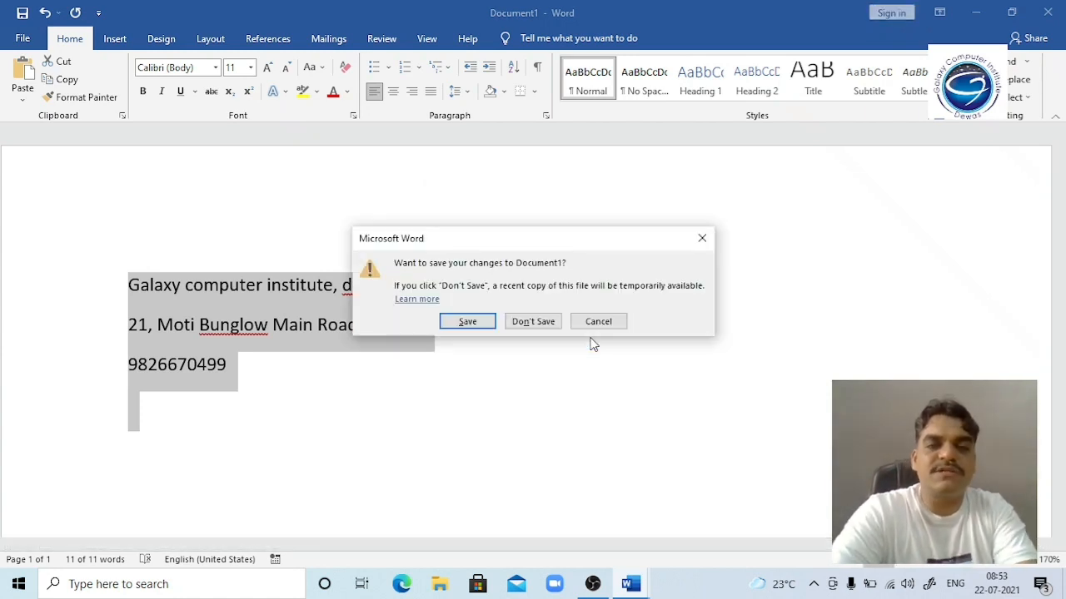
{"action": "key", "text": "n"}
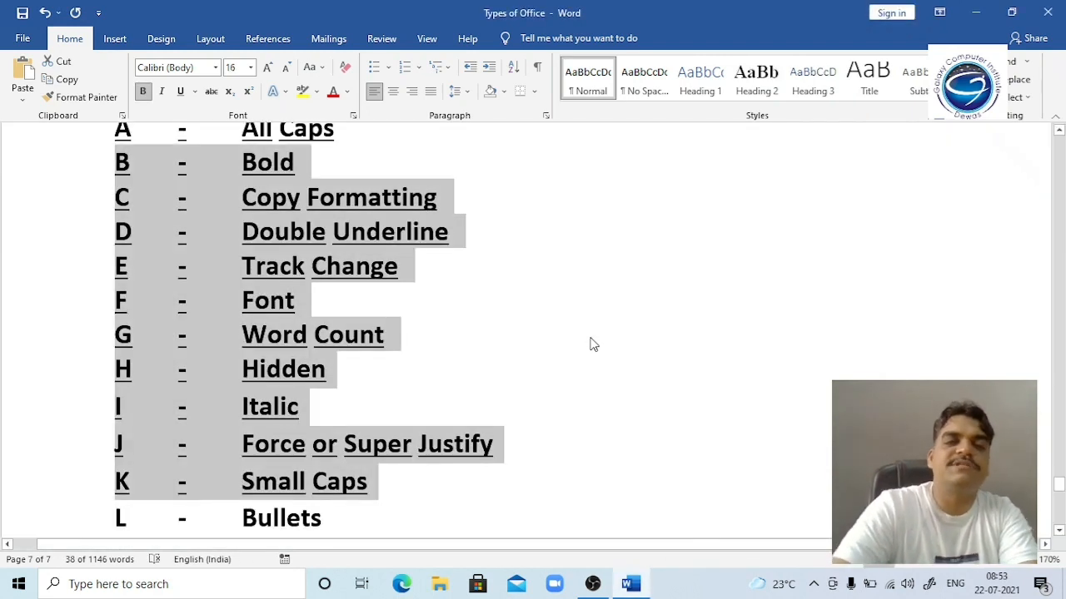
Step: Select the Double Underline through Word Count lines (D to G) and delete them
{"action": "left_click", "coordinate": [335, 365]}
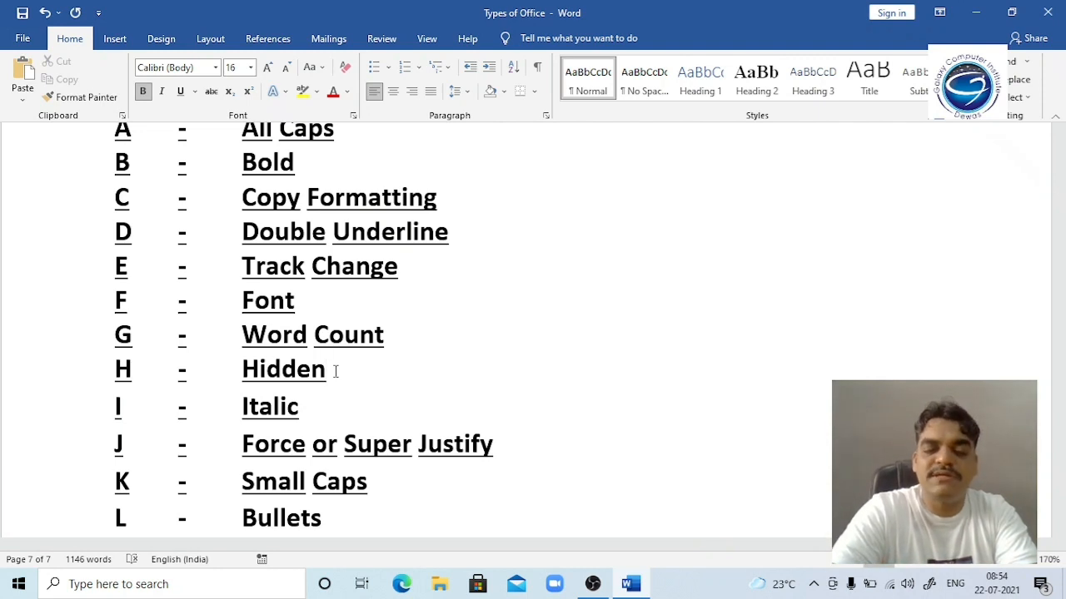
{"action": "key", "text": "Up"}
{"action": "key", "text": "Up"}
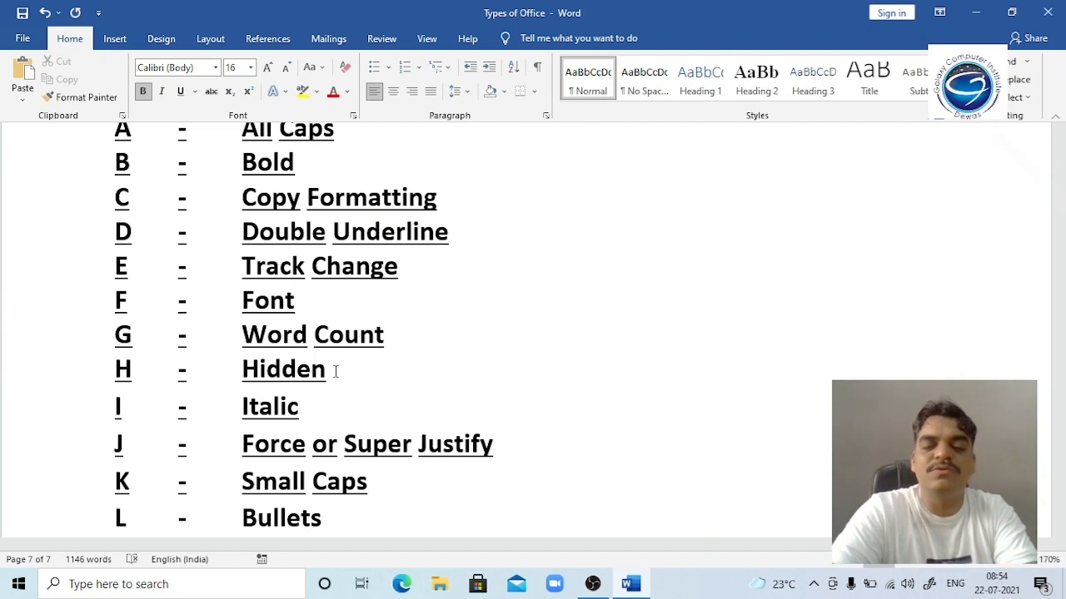
{"action": "key", "text": "Up"}
{"action": "key", "text": "Up"}
{"action": "key", "text": "Left"}
{"action": "key", "text": "Left"}
{"action": "key", "text": "Left"}
{"action": "key", "text": "Left"}
{"action": "key", "text": "Left"}
{"action": "key", "text": "Left"}
{"action": "key", "text": "Left"}
{"action": "key", "text": "Left"}
{"action": "key", "text": "Left"}
{"action": "key", "text": "Left"}
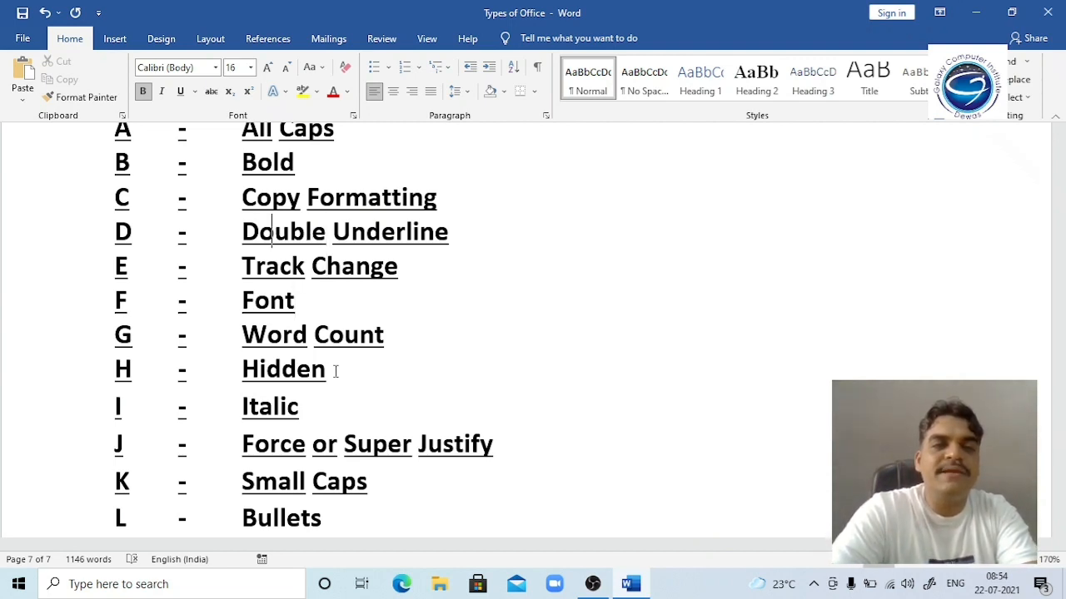
{"action": "key", "text": "shift+Down"}
{"action": "key", "text": "shift+Down"}
{"action": "key", "text": "shift+Down"}
{"action": "key", "text": "shift+Down"}
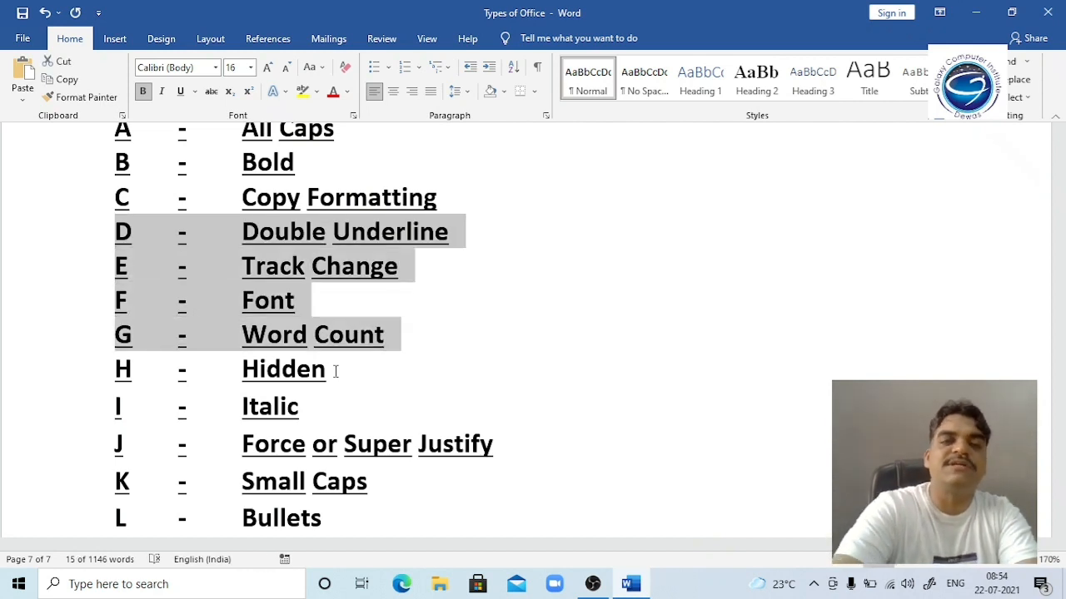
{"action": "key", "text": "Delete"}
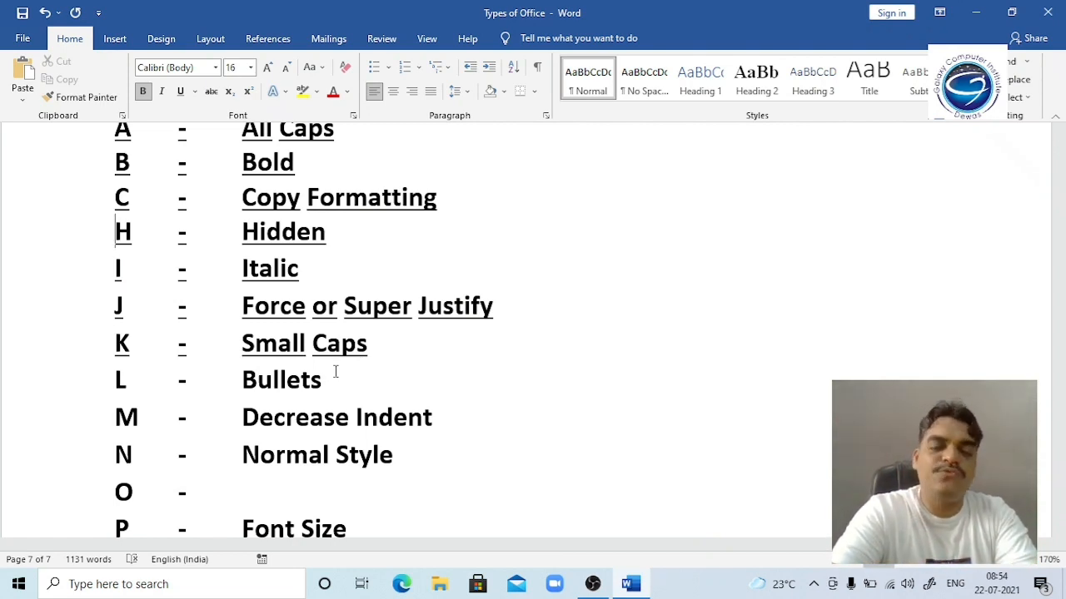
Step: Delete all of the document's text, then undo to bring the shortcut list back
{"action": "key", "text": "ctrl+a"}
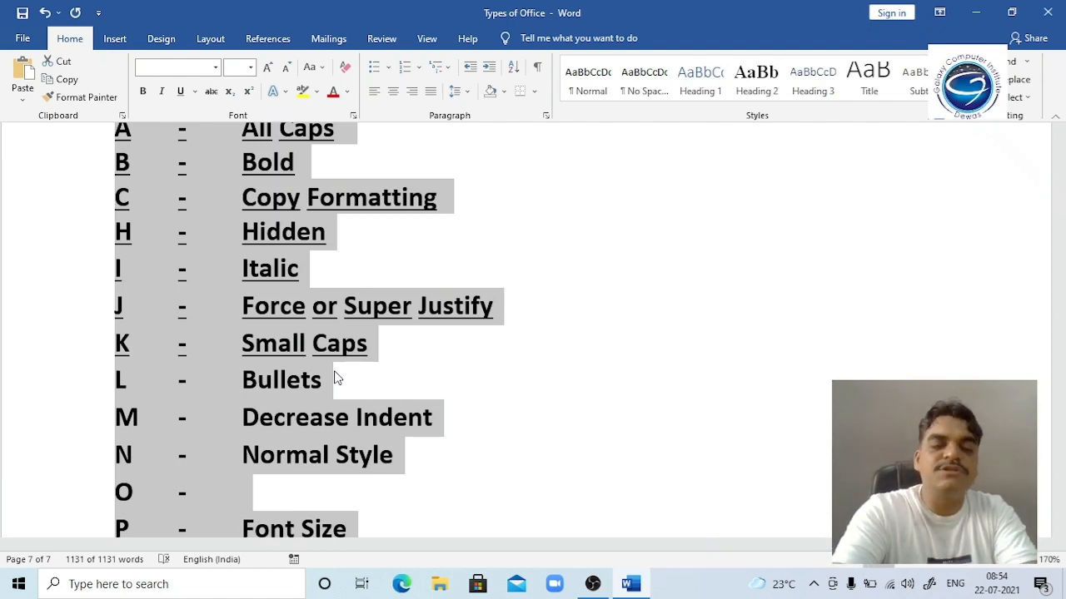
{"action": "key", "text": "Delete"}
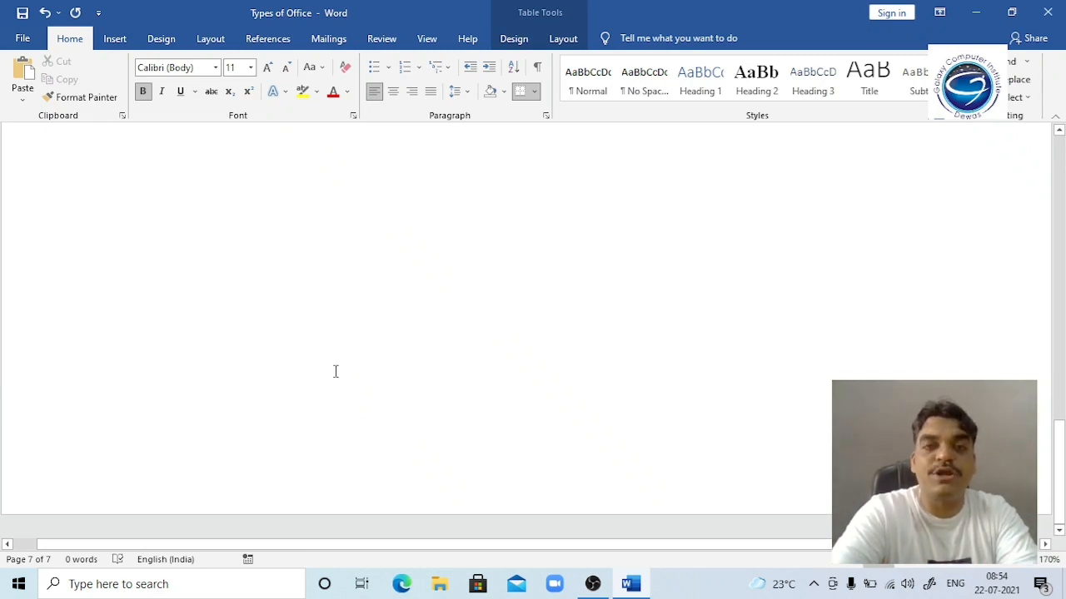
{"action": "key", "text": "ctrl+a"}
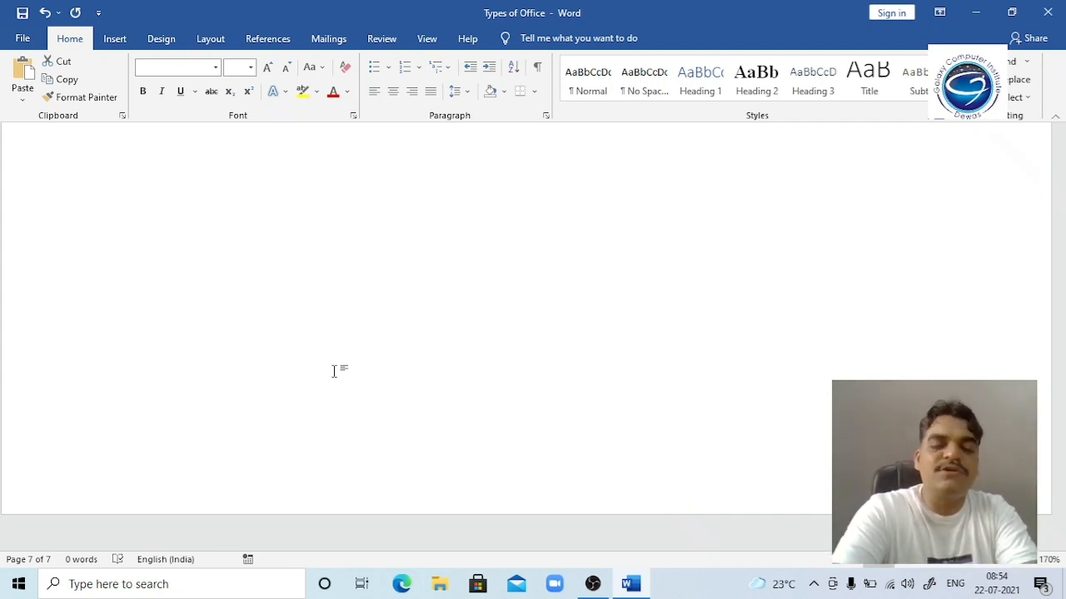
Step: Move up the restored list past Track Change to Hidden, then select the Italic through Bullets lines
{"action": "scroll", "coordinate": [335, 375], "scroll_direction": "up", "scroll_amount": 3}
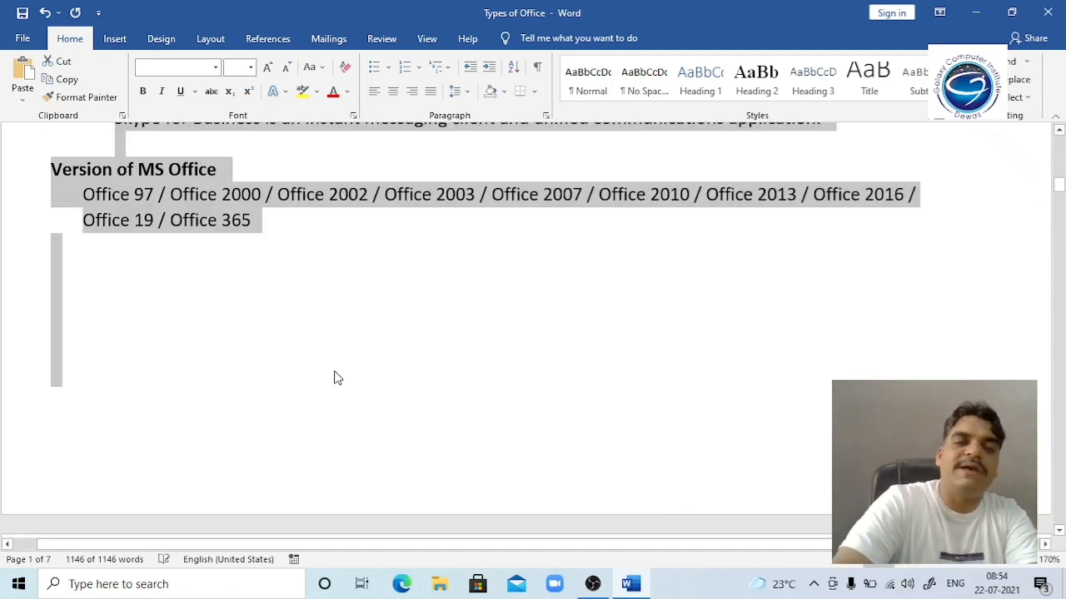
{"action": "key", "text": "Right"}
{"action": "key", "text": "Left"}
{"action": "key", "text": "Down"}
{"action": "key", "text": "Up"}
{"action": "key", "text": "Up"}
{"action": "key", "text": "Up"}
{"action": "key", "text": "Up"}
{"action": "key", "text": "Up"}
{"action": "key", "text": "Up"}
{"action": "key", "text": "Up"}
{"action": "key", "text": "Up"}
{"action": "key", "text": "Up"}
{"action": "key", "text": "Up"}
{"action": "key", "text": "Up"}
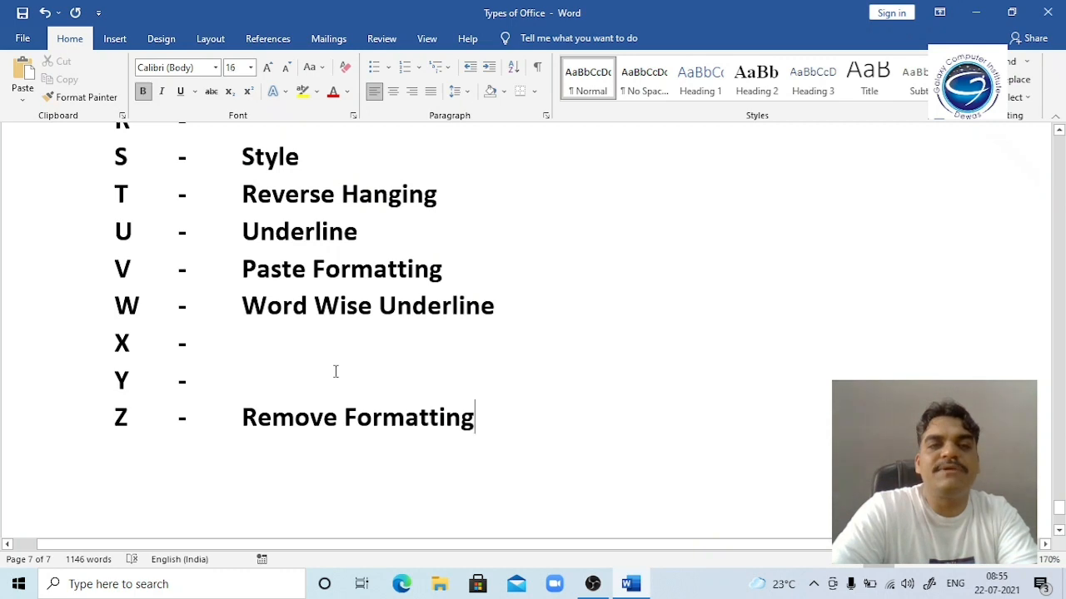
{"action": "key", "text": "Up"}
{"action": "key", "text": "Up"}
{"action": "key", "text": "Up"}
{"action": "key", "text": "Up"}
{"action": "key", "text": "Up"}
{"action": "key", "text": "Up"}
{"action": "key", "text": "Up"}
{"action": "key", "text": "Up"}
{"action": "key", "text": "Up"}
{"action": "key", "text": "Up"}
{"action": "key", "text": "Up"}
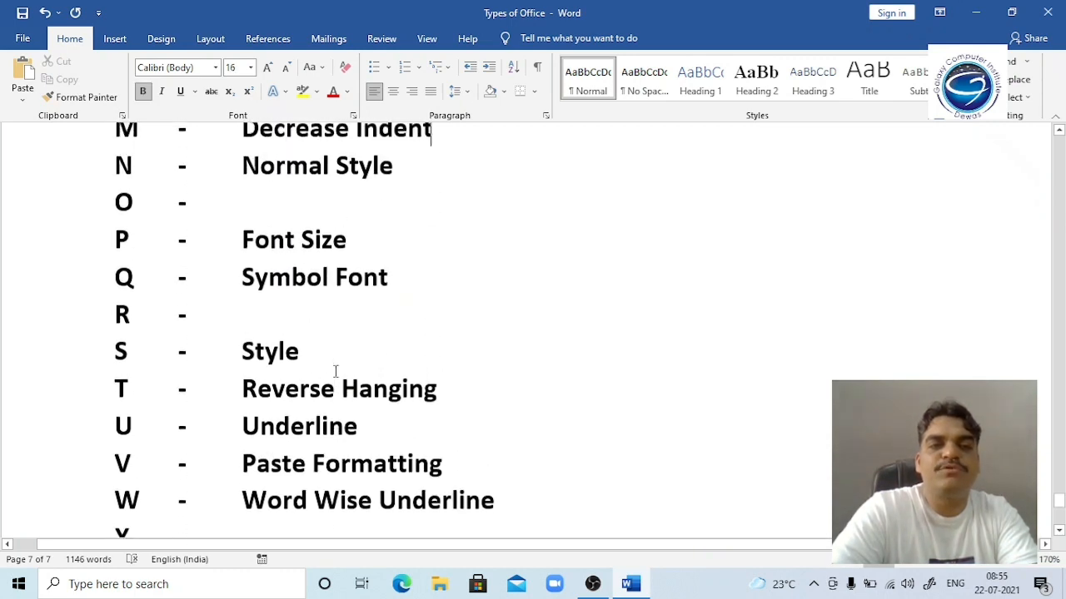
{"action": "key", "text": "Down"}
{"action": "key", "text": "Down"}
{"action": "key", "text": "Down"}
{"action": "key", "text": "Down"}
{"action": "key", "text": "Up"}
{"action": "key", "text": "Up"}
{"action": "key", "text": "Up"}
{"action": "key", "text": "Up"}
{"action": "key", "text": "Up"}
{"action": "key", "text": "Up"}
{"action": "key", "text": "Up"}
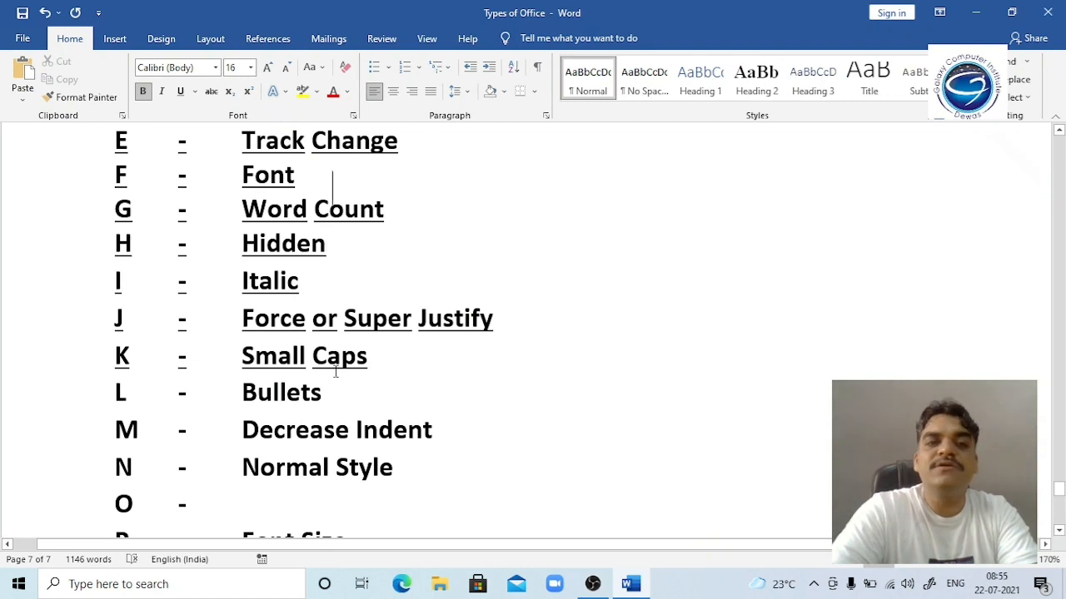
{"action": "key", "text": "Down"}
{"action": "key", "text": "Down"}
{"action": "key", "text": "Down"}
{"action": "key", "text": "Down"}
{"action": "key", "text": "Down"}
{"action": "key", "text": "Down"}
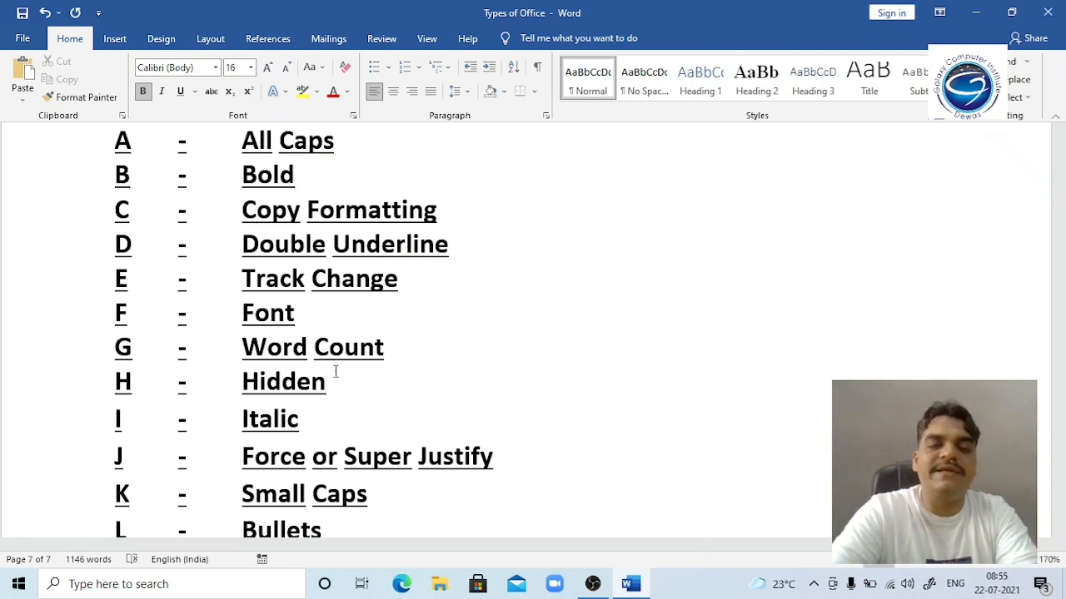
{"action": "key", "text": "shift+Down"}
{"action": "key", "text": "shift+Down"}
{"action": "key", "text": "shift+Down"}
{"action": "key", "text": "shift+Down"}
{"action": "key", "text": "shift+Down"}
{"action": "key", "text": "shift+Down"}
{"action": "key", "text": "shift+Down"}
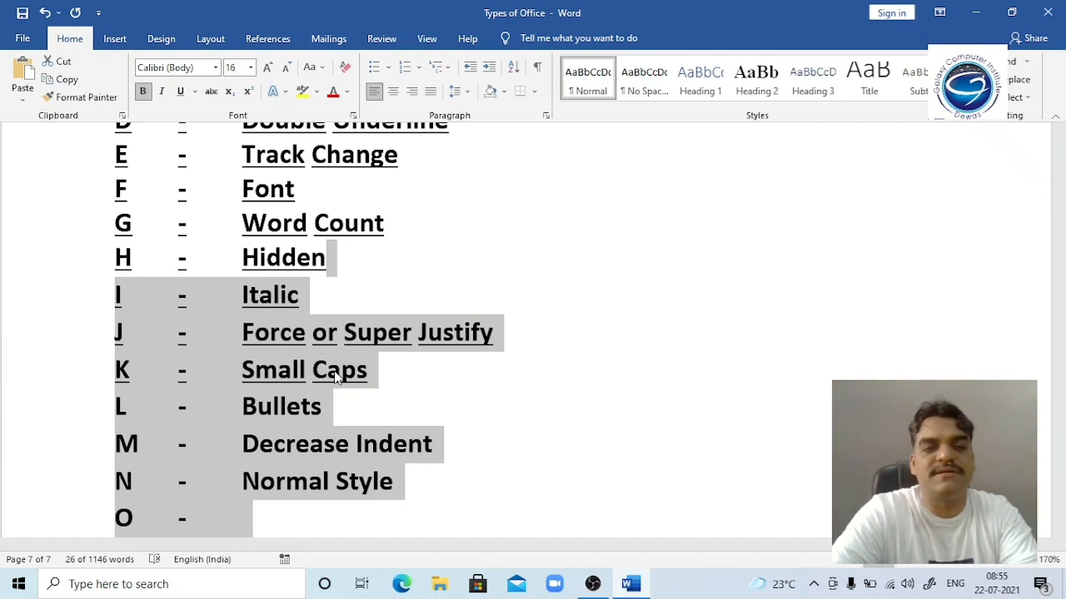
Step: Review the Italic, Decrease Indent and Force Justify entries, then start a new blank document with '=rand'
{"action": "key", "text": "Down"}
{"action": "key", "text": "Up"}
{"action": "key", "text": "Up"}
{"action": "key", "text": "Up"}
{"action": "key", "text": "End"}
{"action": "key", "text": "Up"}
{"action": "key", "text": "Up"}
{"action": "key", "text": "Up"}
{"action": "key", "text": "End"}
{"action": "key", "text": "Up"}
{"action": "key", "text": "Up"}
{"action": "key", "text": "Down"}
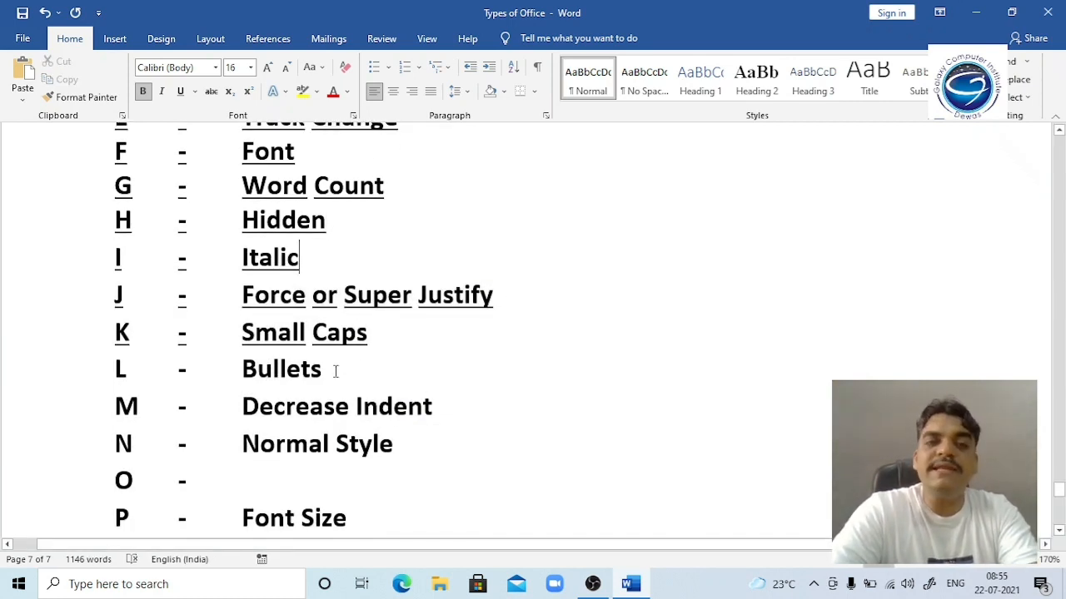
{"action": "key", "text": "Down"}
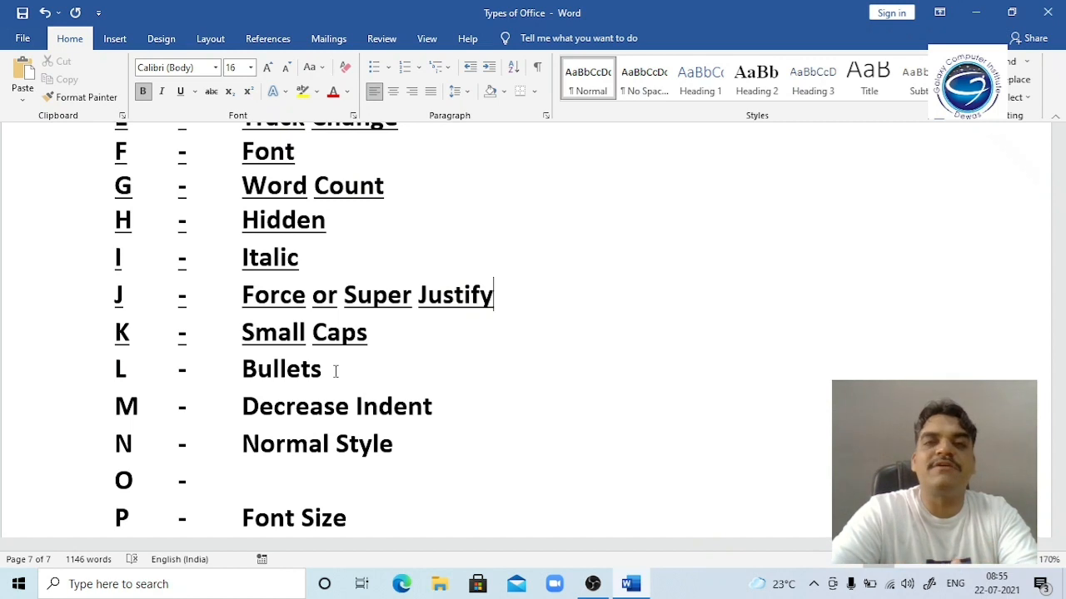
{"action": "key", "text": "ctrl+n"}
{"action": "type", "text": "=rand"}
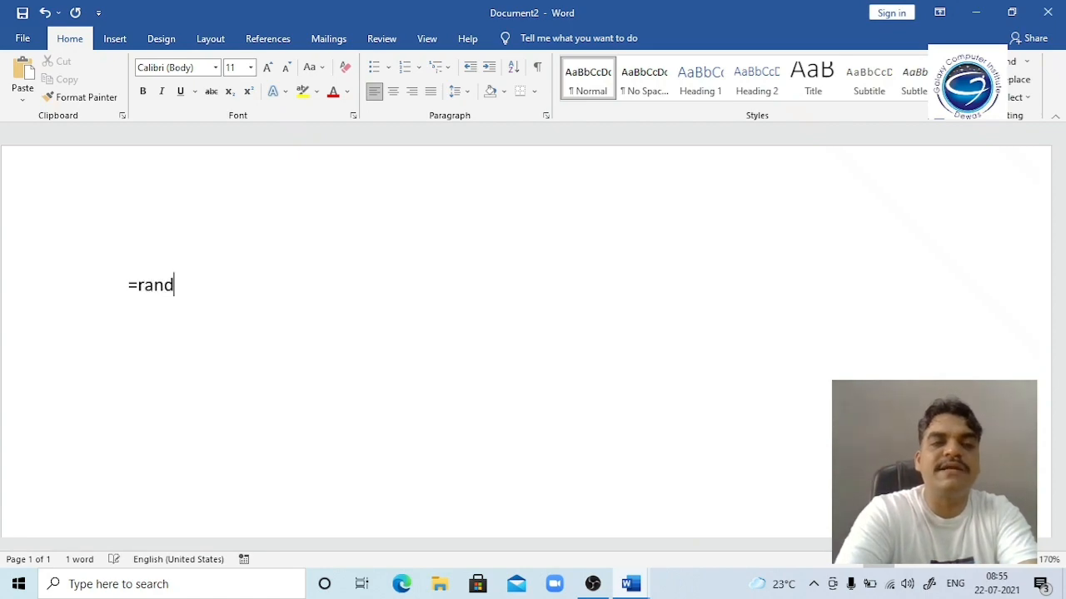
{"action": "type", "text": ")"}
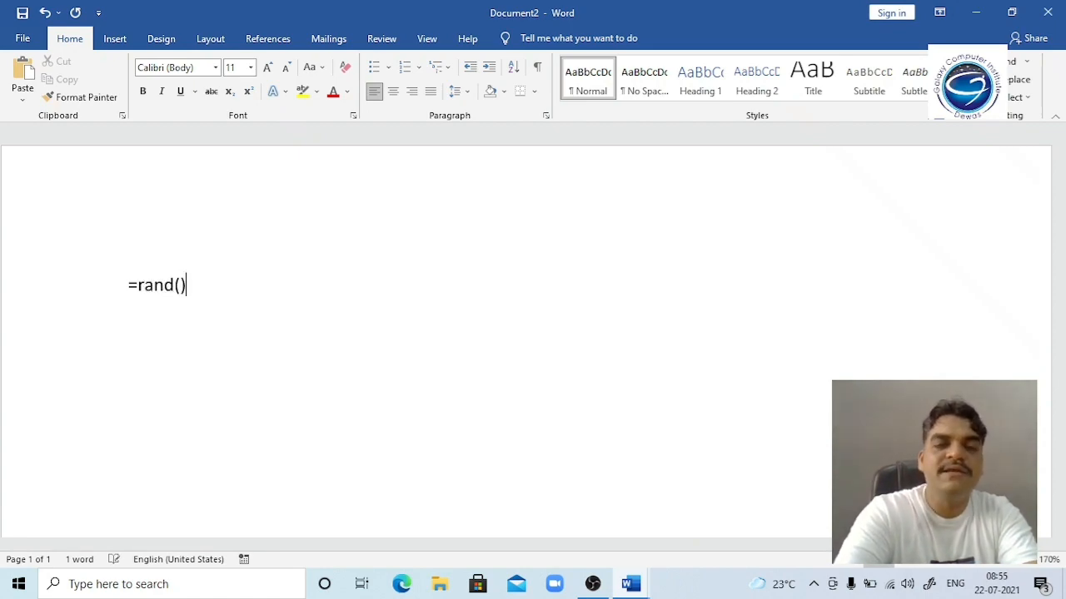
{"action": "key", "text": "Return"}
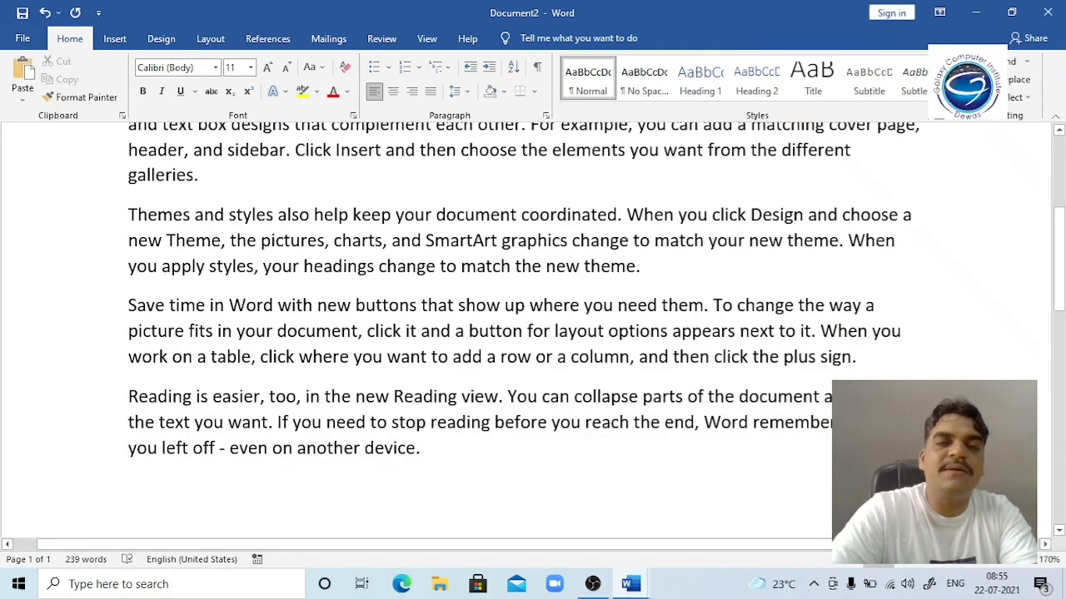
{"action": "key", "text": "Up"}
{"action": "key", "text": "Up"}
{"action": "key", "text": "Up"}
{"action": "key", "text": "Up"}
{"action": "key", "text": "Up"}
{"action": "key", "text": "Up"}
{"action": "key", "text": "Up"}
{"action": "key", "text": "Up"}
{"action": "key", "text": "Up"}
{"action": "key", "text": "Up"}
{"action": "key", "text": "Up"}
{"action": "key", "text": "Up"}
{"action": "key", "text": "Up"}
{"action": "key", "text": "Up"}
{"action": "key", "text": "Up"}
{"action": "key", "text": "Up"}
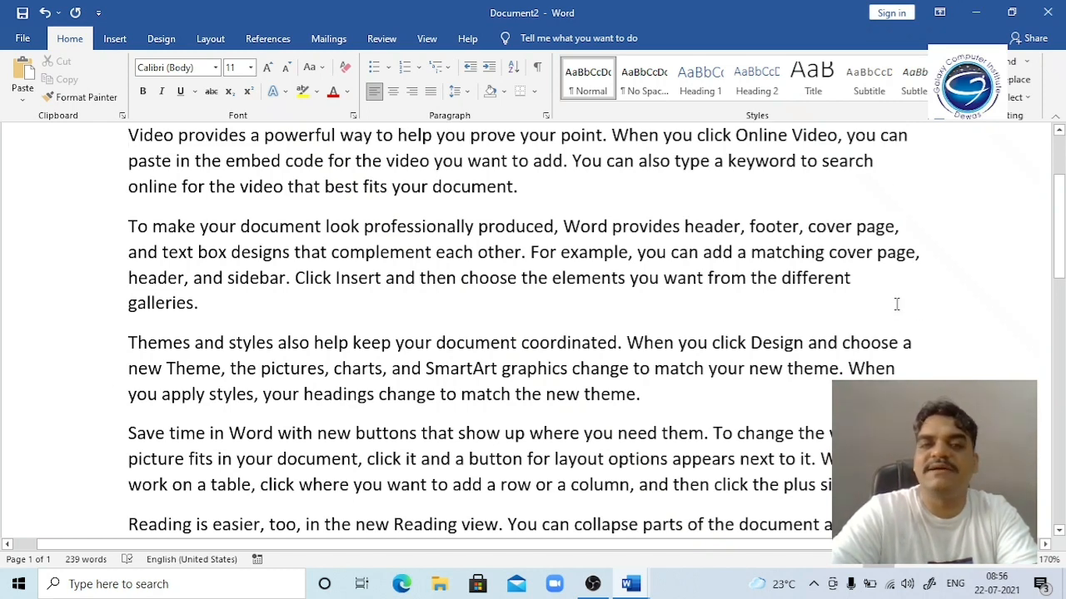
{"action": "key", "text": "ctrl+a"}
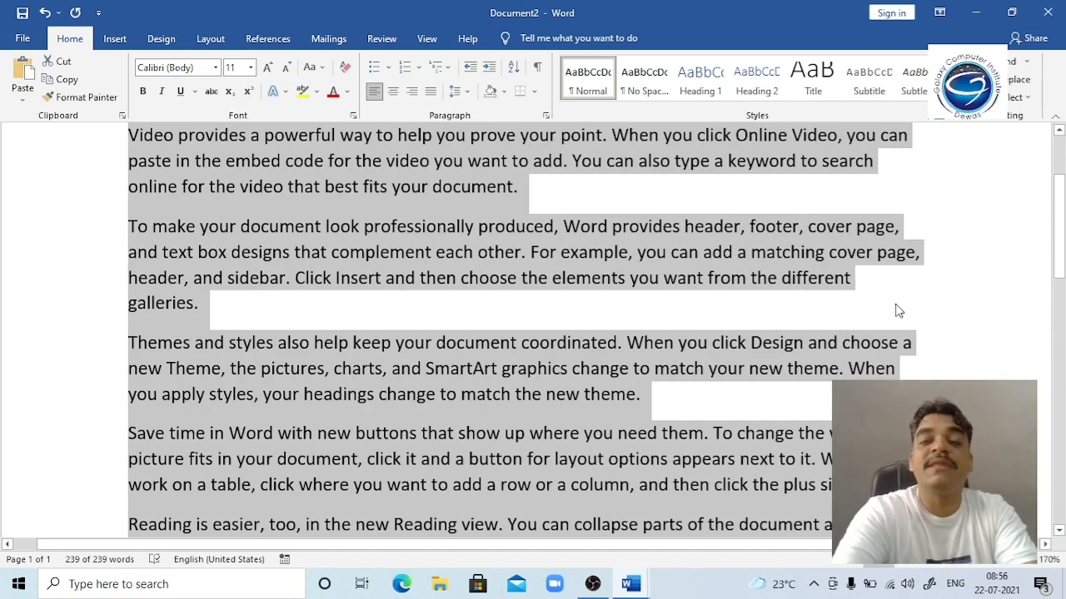
{"action": "key", "text": "ctrl+j"}
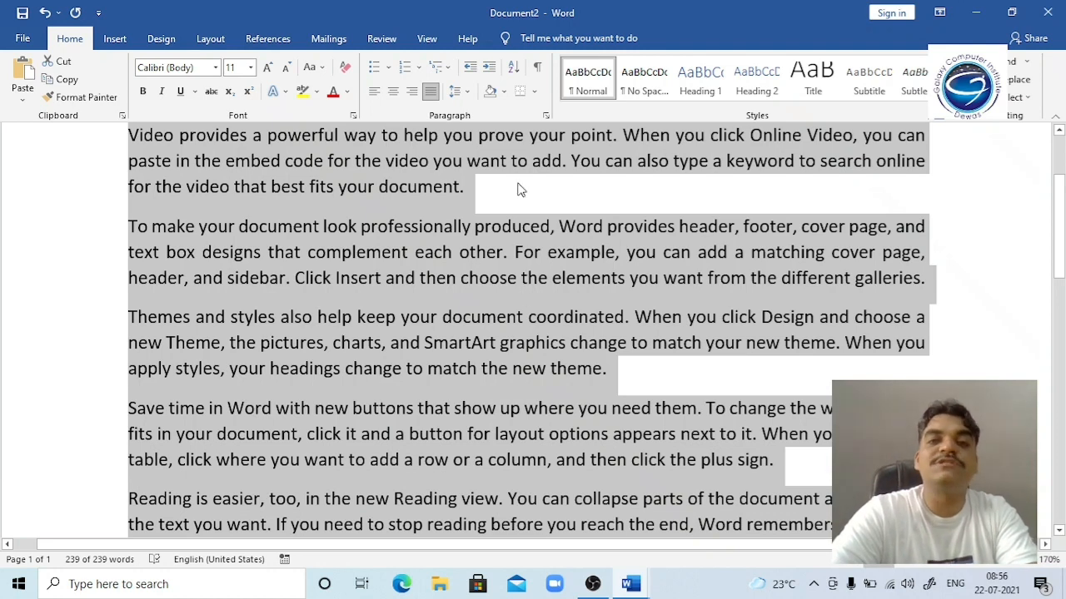
{"action": "left_click", "coordinate": [493, 199]}
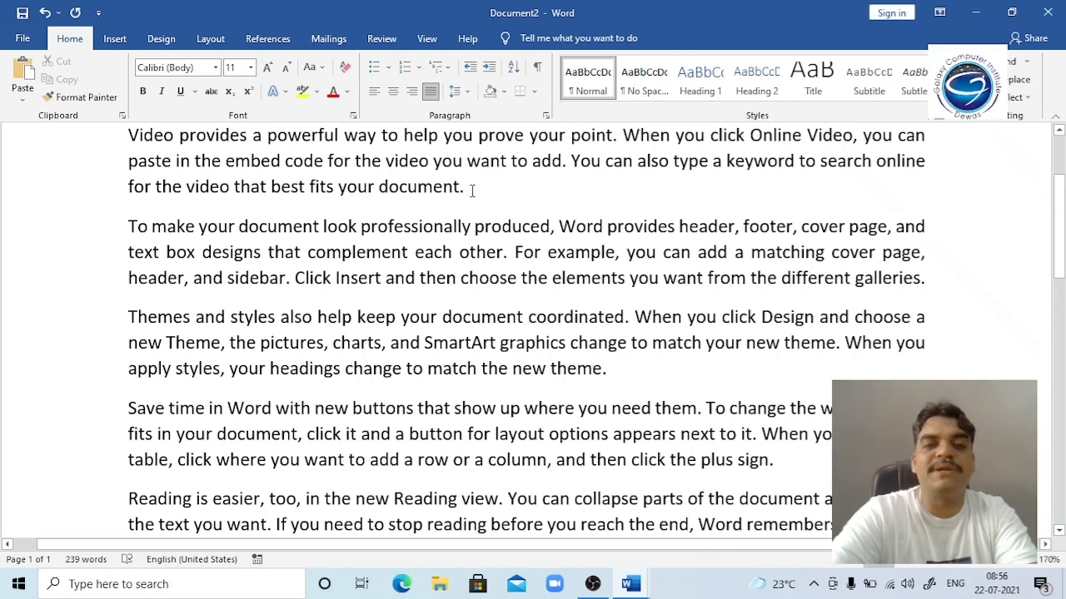
Step: Add empty lines below the last paragraph and give the Save time paragraph distributed alignment
{"action": "left_click", "coordinate": [611, 374]}
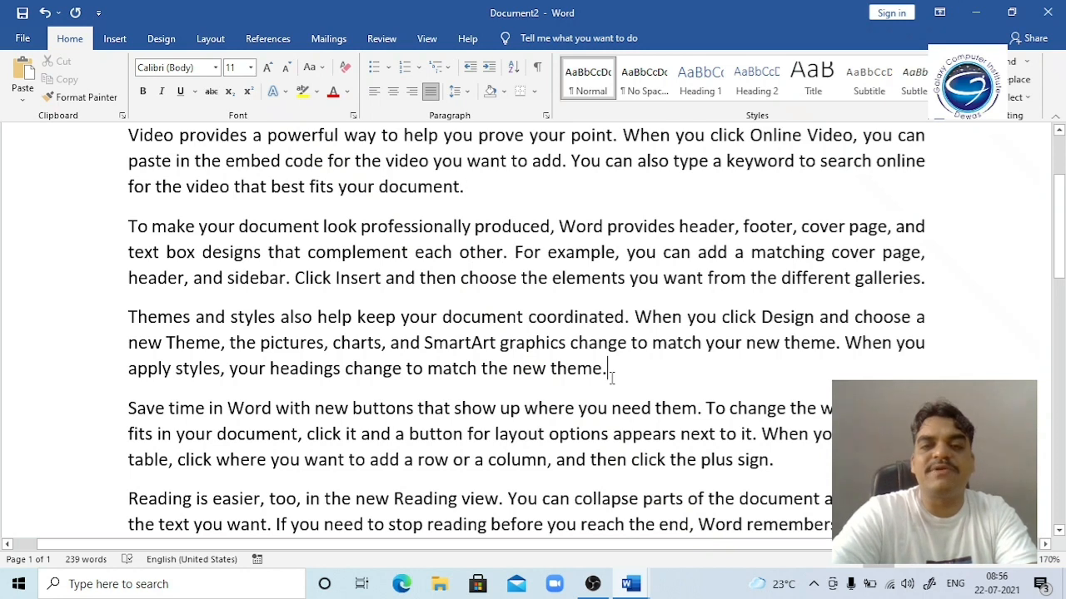
{"action": "key", "text": "Down"}
{"action": "key", "text": "Down"}
{"action": "key", "text": "Down"}
{"action": "key", "text": "Down"}
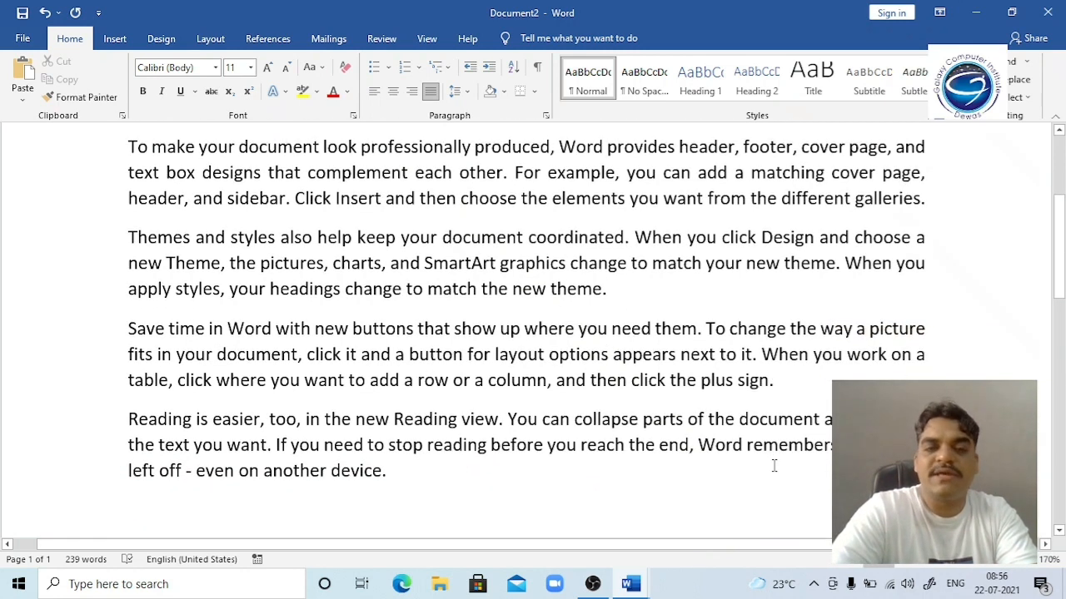
{"action": "key", "text": "Return"}
{"action": "key", "text": "Return"}
{"action": "key", "text": "Return"}
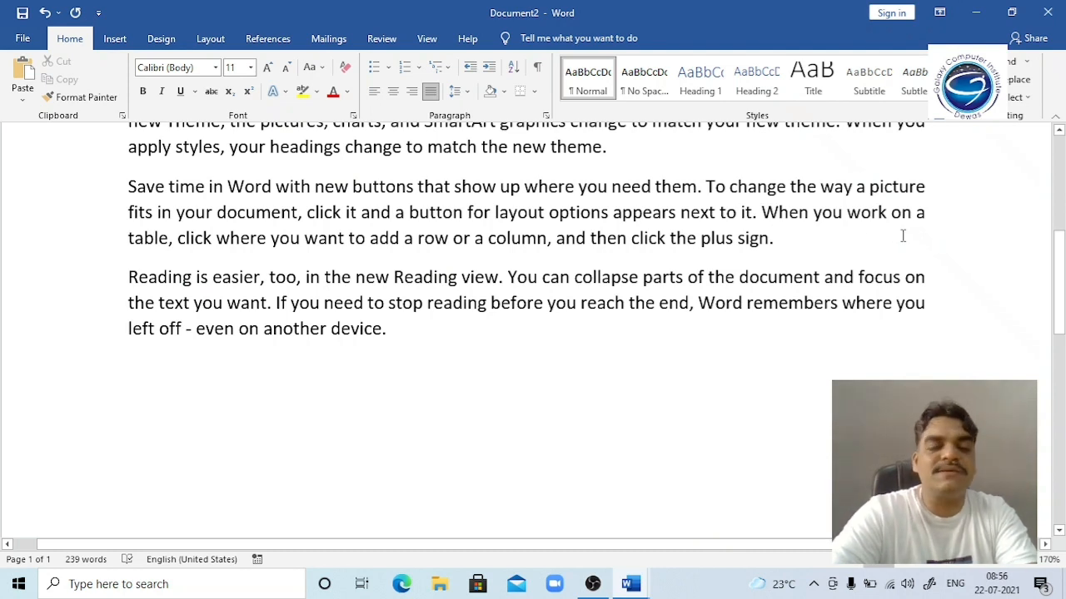
{"action": "key", "text": "ctrl+shift+j"}
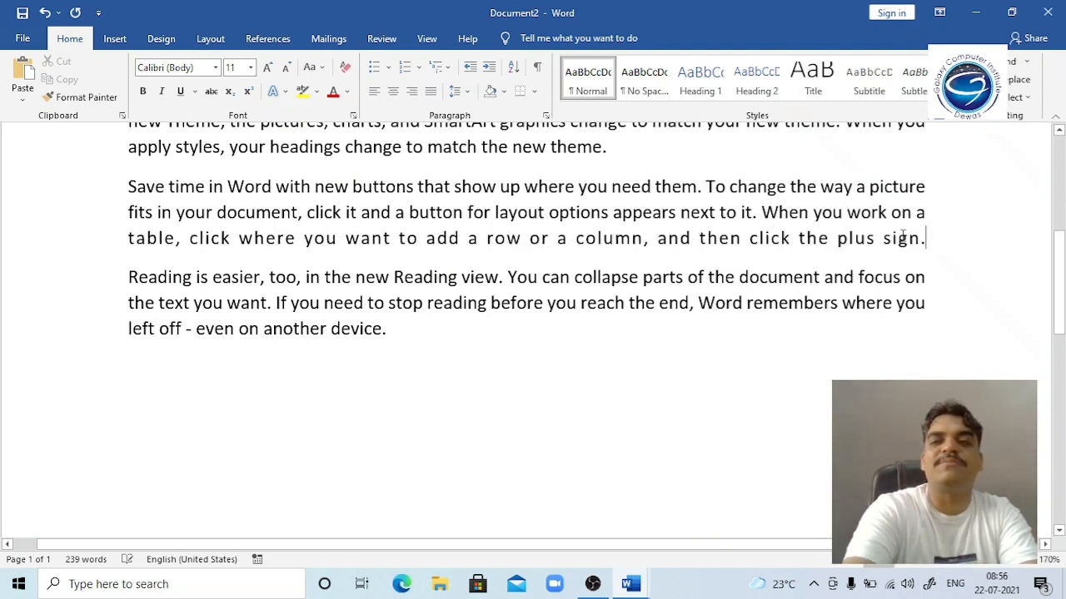
Step: Apply distributed alignment (Ctrl+Shift+J) to the Themes paragraph and the first paragraph
{"action": "left_click", "coordinate": [658, 146]}
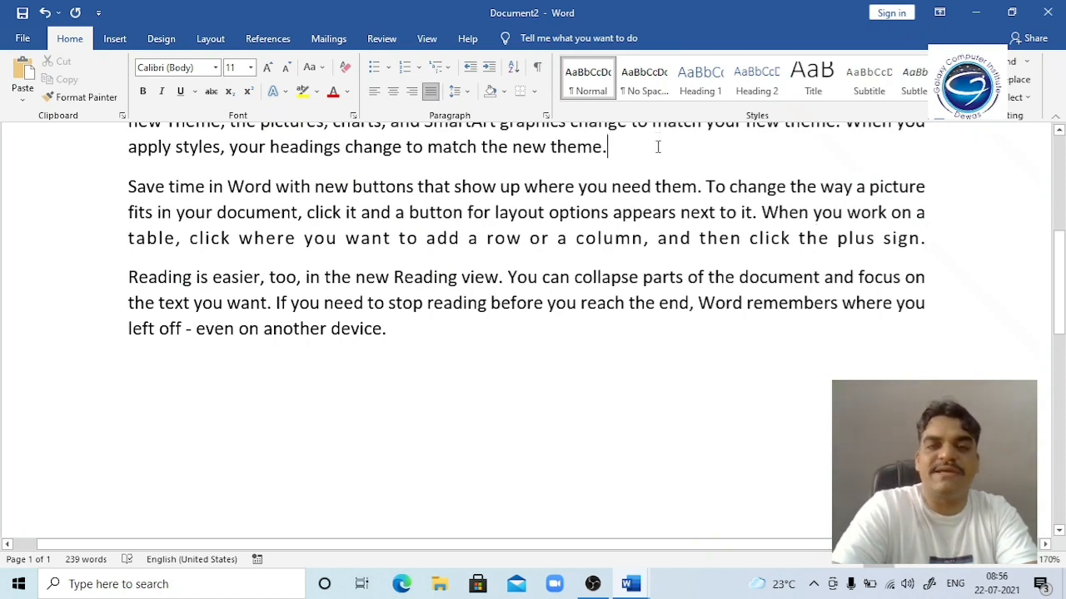
{"action": "scroll", "coordinate": [658, 147], "scroll_direction": "up", "scroll_amount": 3}
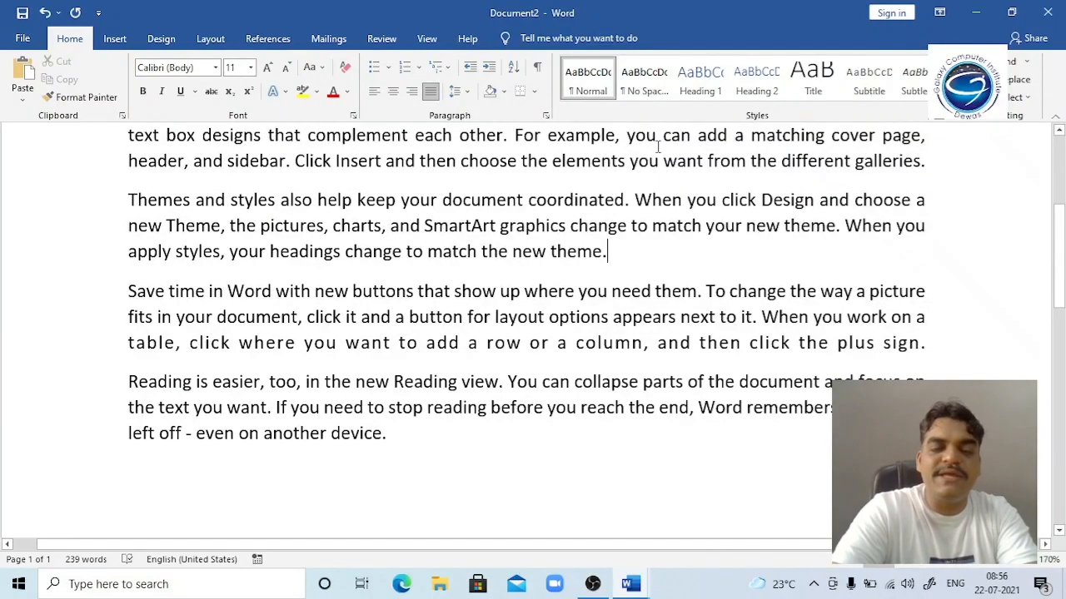
{"action": "key", "text": "ctrl+shift+j"}
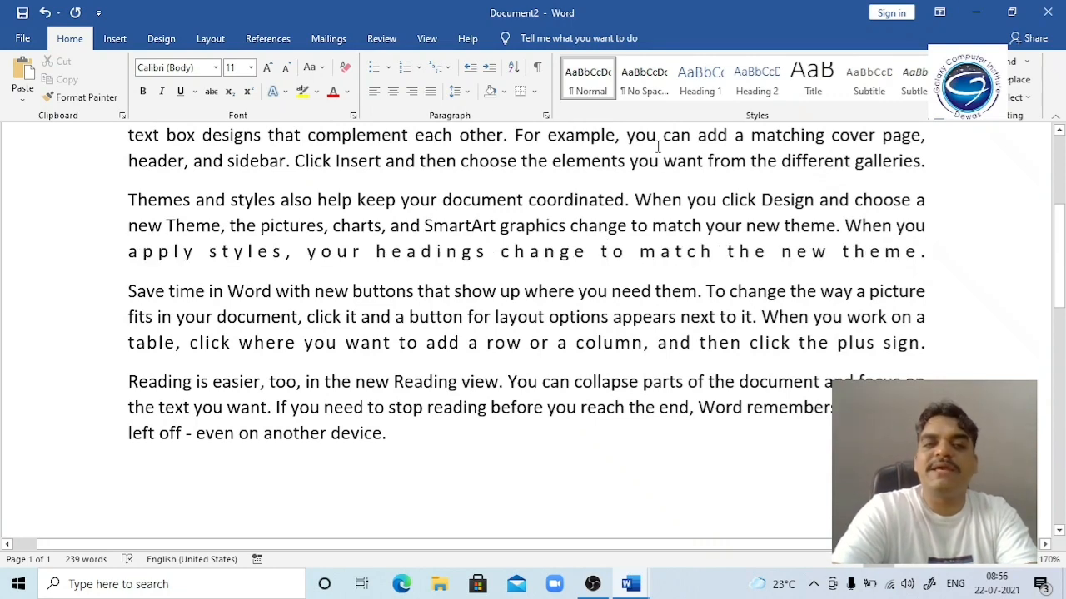
{"action": "key", "text": "Up"}
{"action": "key", "text": "Up"}
{"action": "key", "text": "Up"}
{"action": "key", "text": "Up"}
{"action": "key", "text": "Up"}
{"action": "key", "text": "Up"}
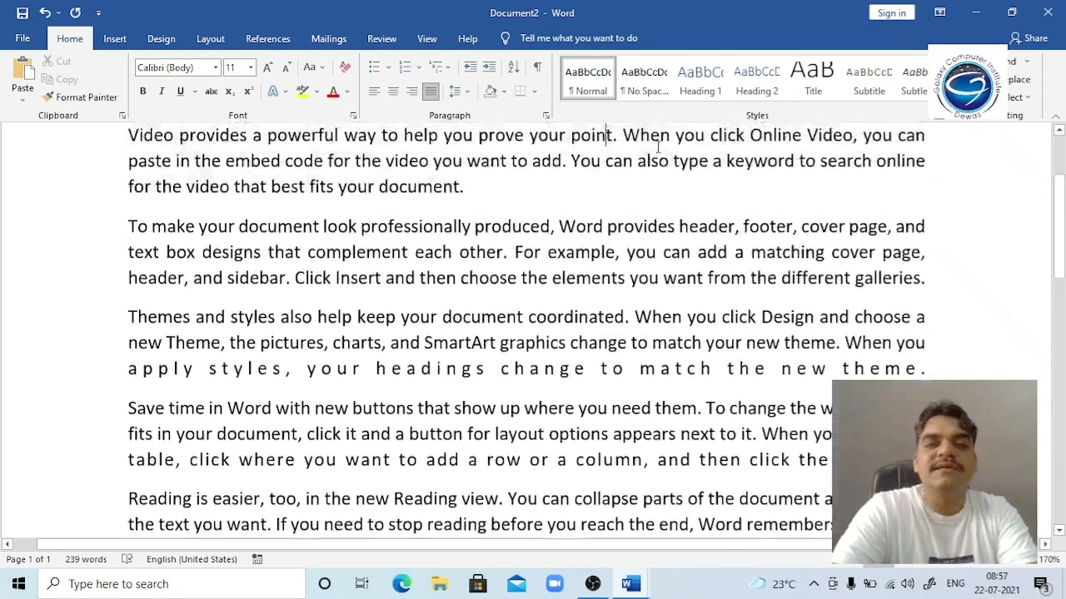
{"action": "key", "text": "ctrl+shift+j"}
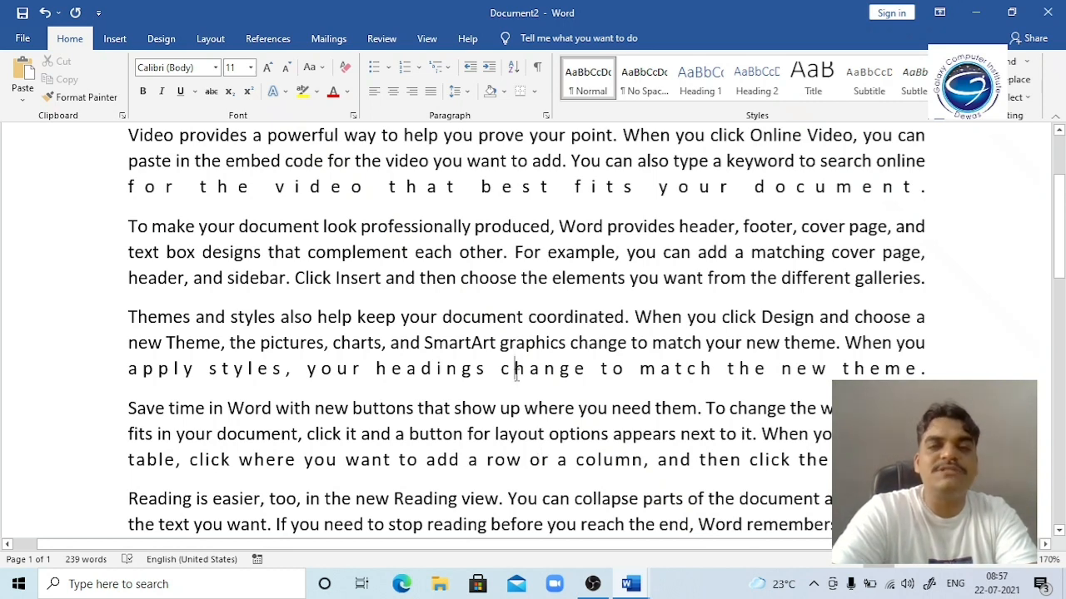
Step: Return the first paragraph to justified alignment and open a blank line above it
{"action": "left_click", "coordinate": [461, 196]}
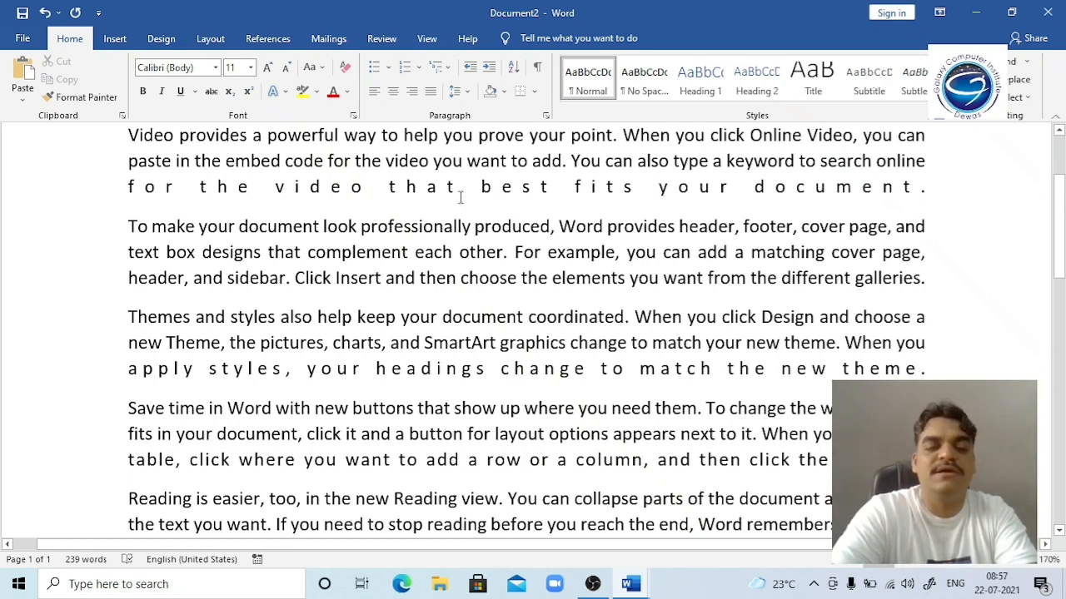
{"action": "key", "text": "ctrl+j"}
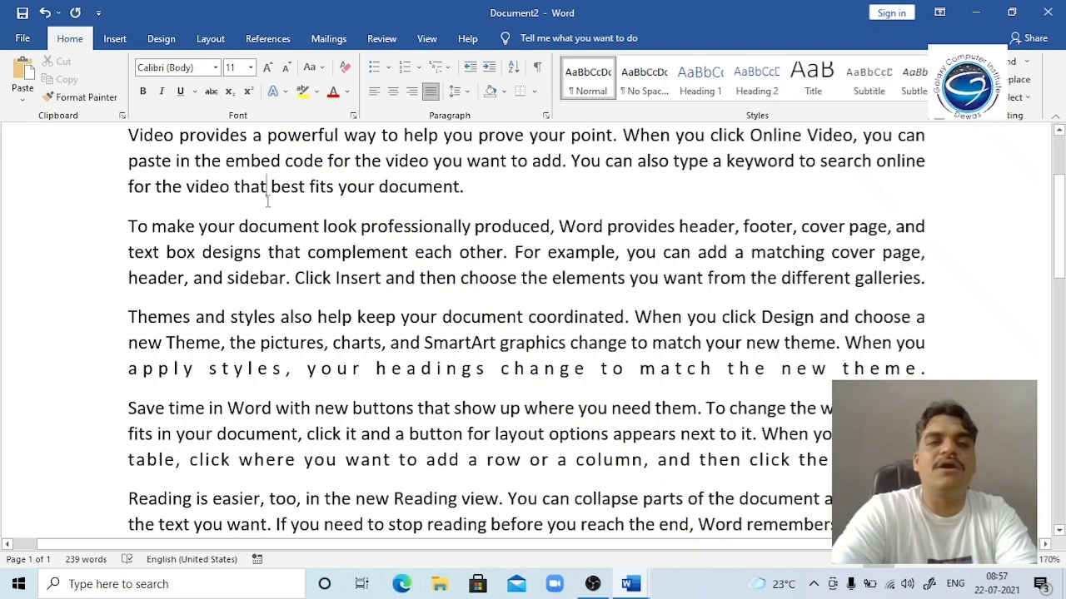
{"action": "key", "text": "Up"}
{"action": "key", "text": "Up"}
{"action": "key", "text": "Return"}
{"action": "key", "text": "Up"}
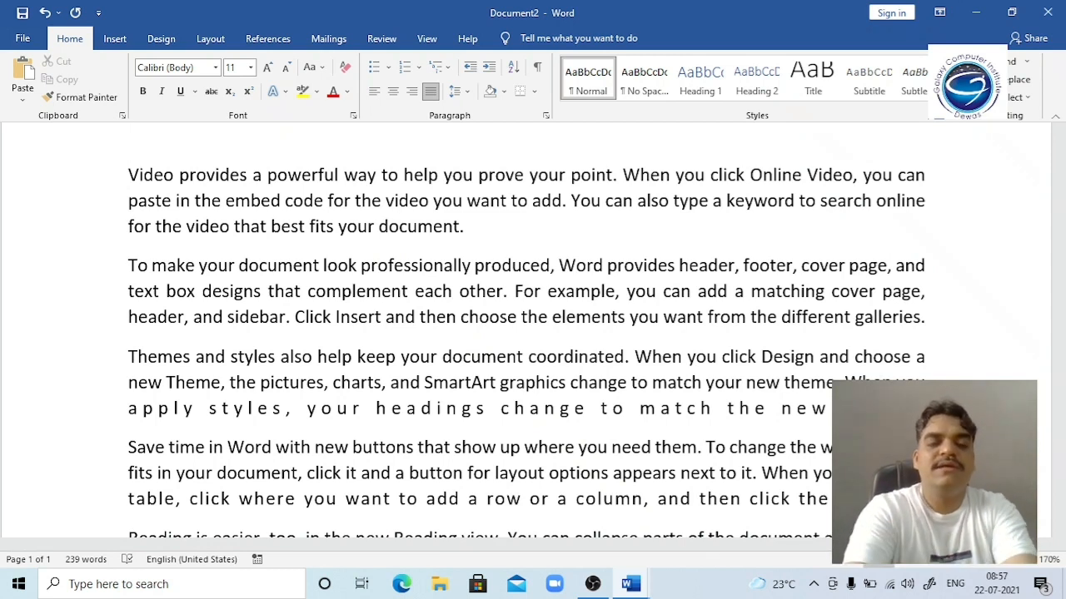
Step: Type 'Introduction of MicroSoft Word' on the empty top line and begin correcting the typo
{"action": "type", "text": "Intro"}
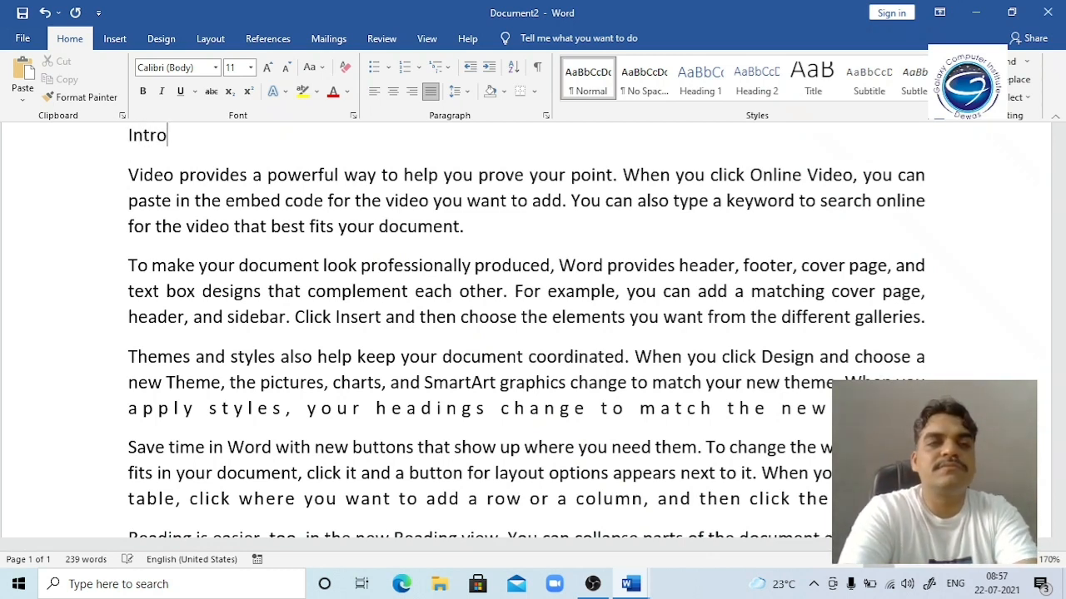
{"action": "type", "text": "duction of M"}
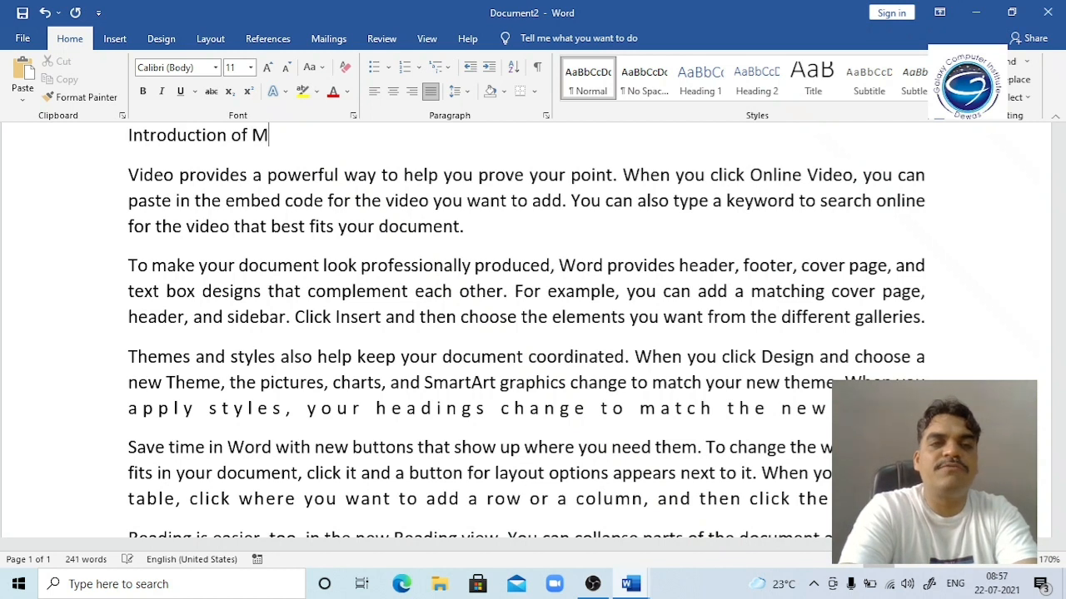
{"action": "type", "text": "icroSof"}
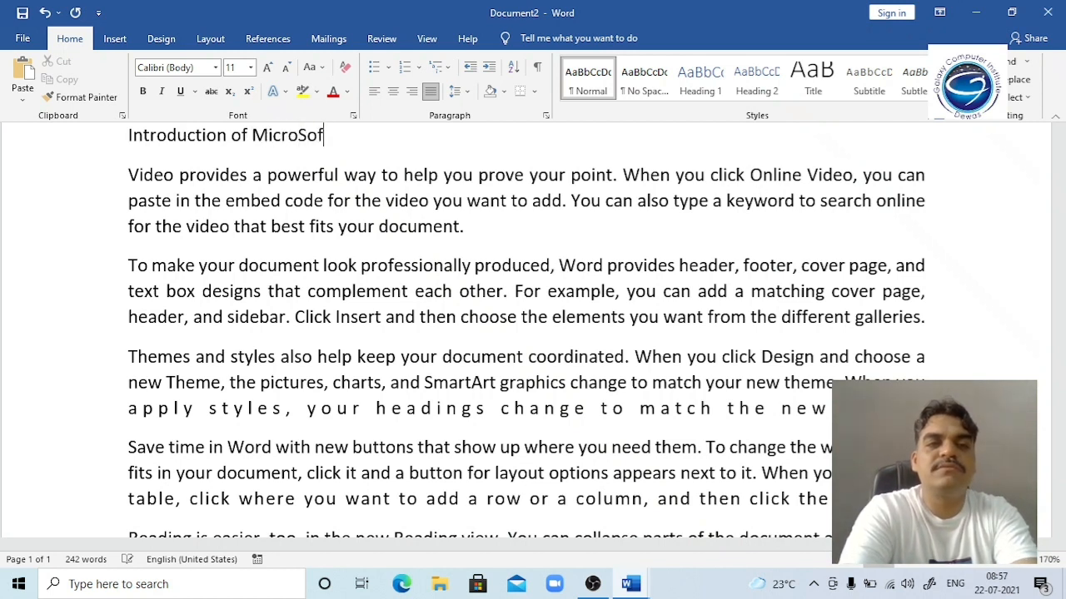
{"action": "type", "text": "t Word"}
{"action": "key", "text": "Left"}
{"action": "key", "text": "Left"}
{"action": "key", "text": "Left"}
{"action": "key", "text": "Left"}
{"action": "key", "text": "Left"}
{"action": "key", "text": "Left"}
{"action": "key", "text": "Left"}
{"action": "key", "text": "Left"}
{"action": "key", "text": "Left"}
{"action": "key", "text": "Left"}
{"action": "key", "text": "Right"}
{"action": "key", "text": "Right"}
{"action": "key", "text": "Right"}
{"action": "key", "text": "Right"}
{"action": "key", "text": "Right"}
{"action": "key", "text": "Right"}
{"action": "key", "text": "Right"}
{"action": "key", "text": "Right"}
{"action": "key", "text": "Right"}
{"action": "key", "text": "Right"}
{"action": "key", "text": "Left"}
{"action": "key", "text": "BackSpace"}
{"action": "type", "text": "d"}
Step: Correct the spelling to 'Microsoft' and spread the title across the full line width
{"action": "key", "text": "BackSpace"}
{"action": "key", "text": "BackSpace"}
{"action": "type", "text": "d"}
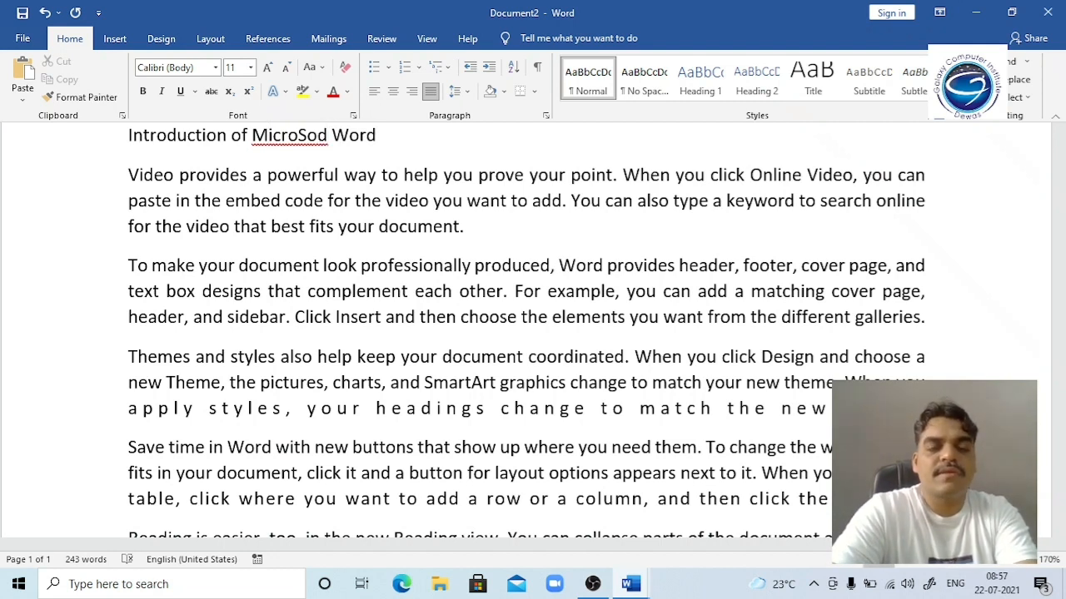
{"action": "key", "text": "BackSpace"}
{"action": "type", "text": "ft"}
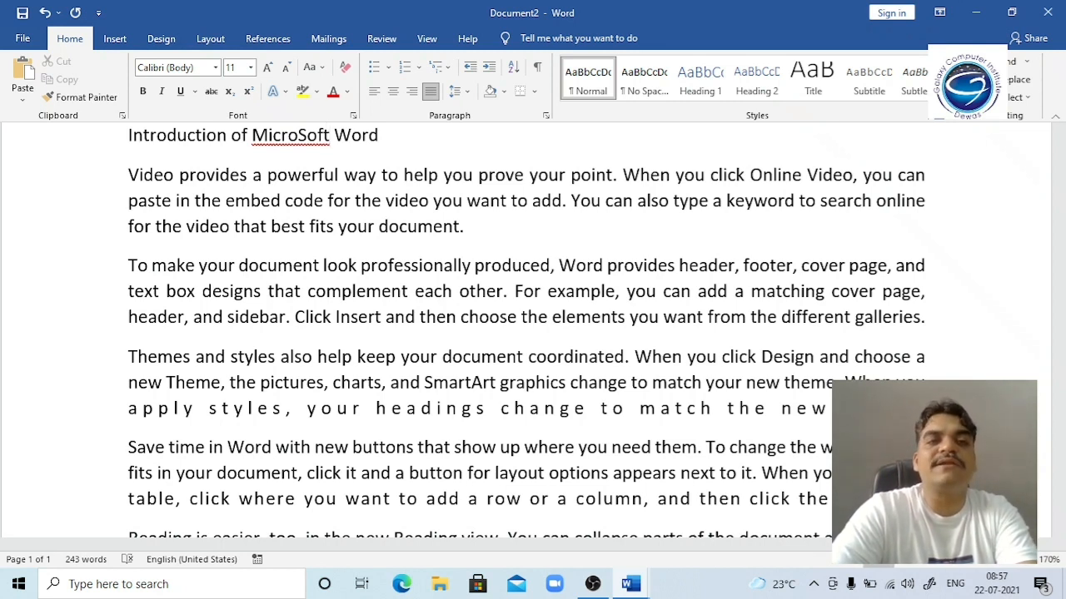
{"action": "key", "text": "Left"}
{"action": "key", "text": "Left"}
{"action": "key", "text": "Left"}
{"action": "key", "text": "BackSpace"}
{"action": "type", "text": "s"}
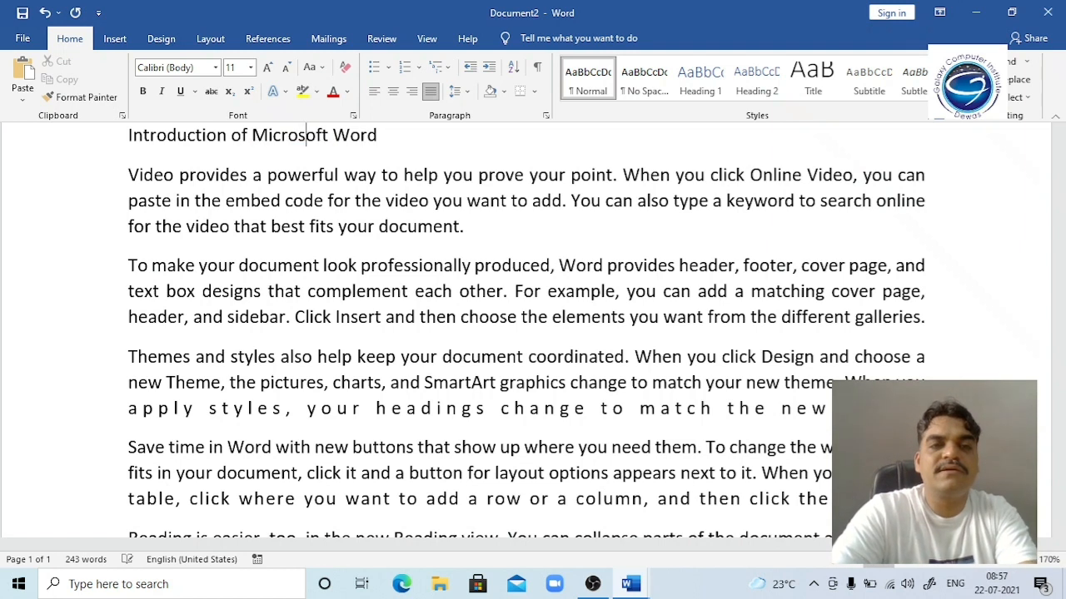
{"action": "key", "text": "Left"}
{"action": "key", "text": "Left"}
{"action": "key", "text": "Left"}
{"action": "key", "text": "Left"}
{"action": "key", "text": "Left"}
{"action": "key", "text": "Left"}
{"action": "key", "text": "Left"}
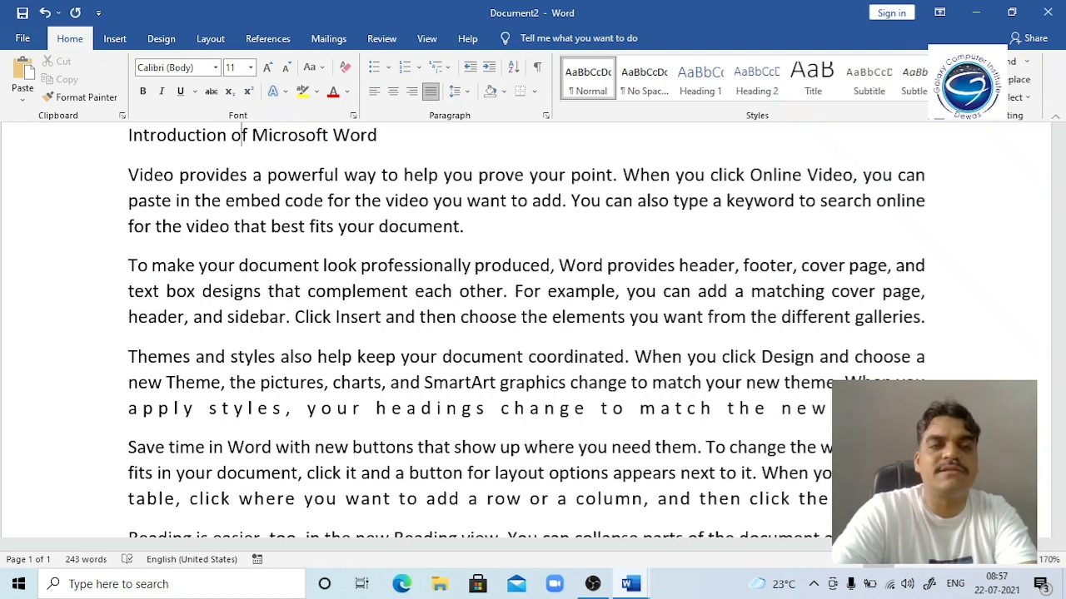
{"action": "key", "text": "ctrl+shift+j"}
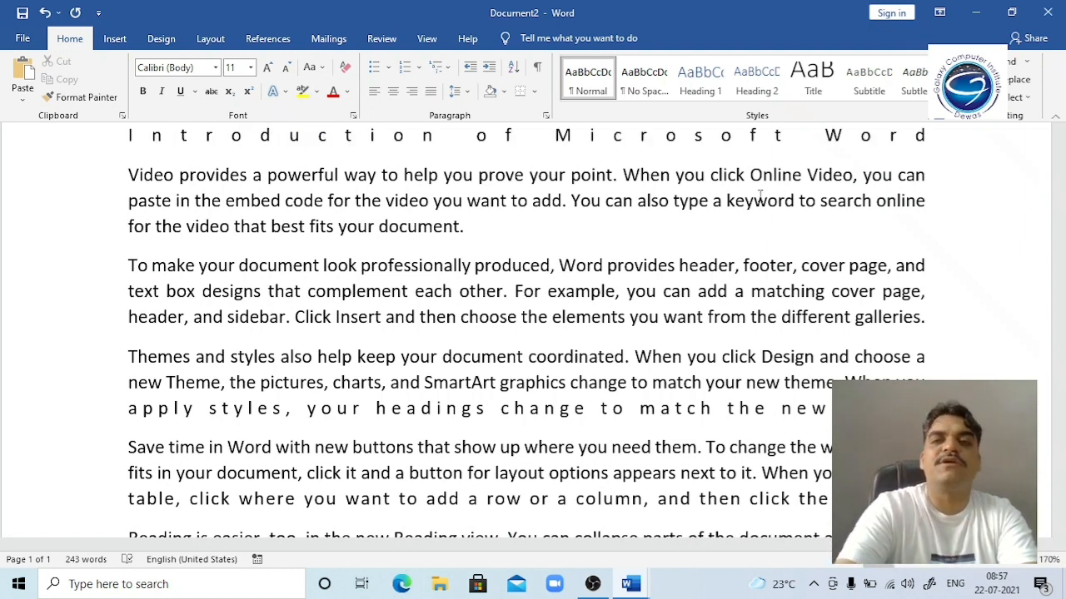
Step: Make the selected title bold at size 25, keeping distributed alignment rather than centered
{"action": "key", "text": "shift+Home"}
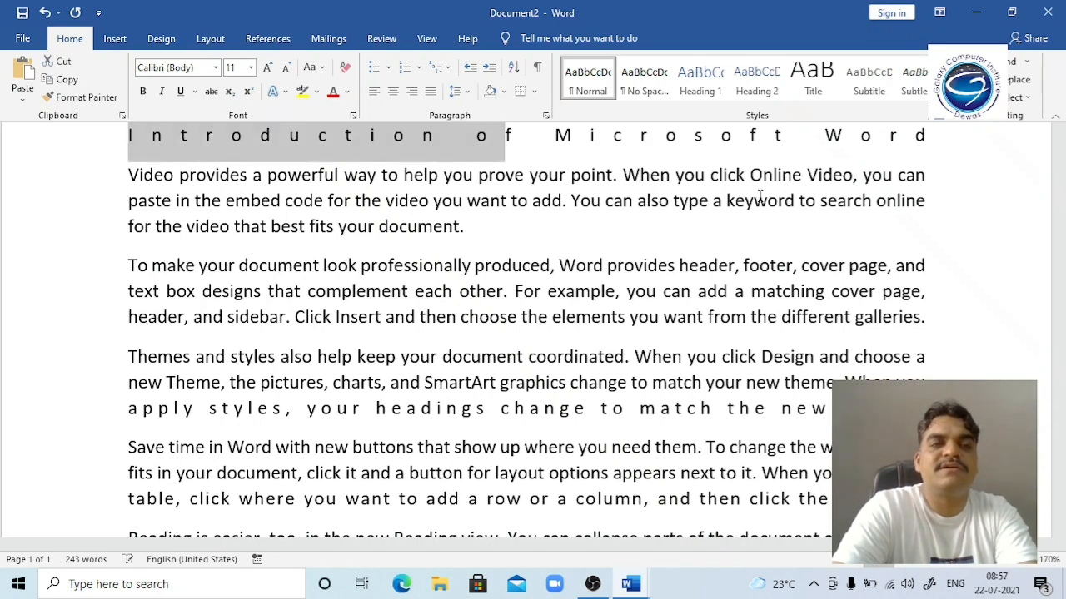
{"action": "key", "text": "Left"}
{"action": "key", "text": "shift+End"}
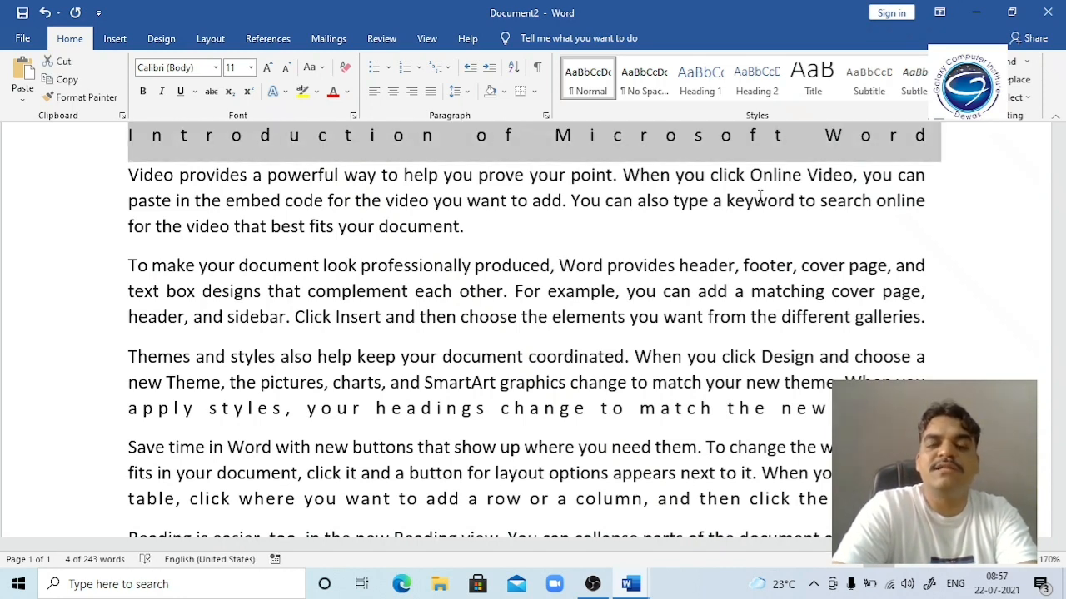
{"action": "key", "text": "ctrl+bracketright"}
{"action": "key", "text": "ctrl+bracketright"}
{"action": "key", "text": "ctrl+bracketright"}
{"action": "key", "text": "ctrl+bracketright"}
{"action": "key", "text": "ctrl+bracketright"}
{"action": "key", "text": "ctrl+bracketright"}
{"action": "key", "text": "ctrl+bracketright"}
{"action": "key", "text": "ctrl+bracketright"}
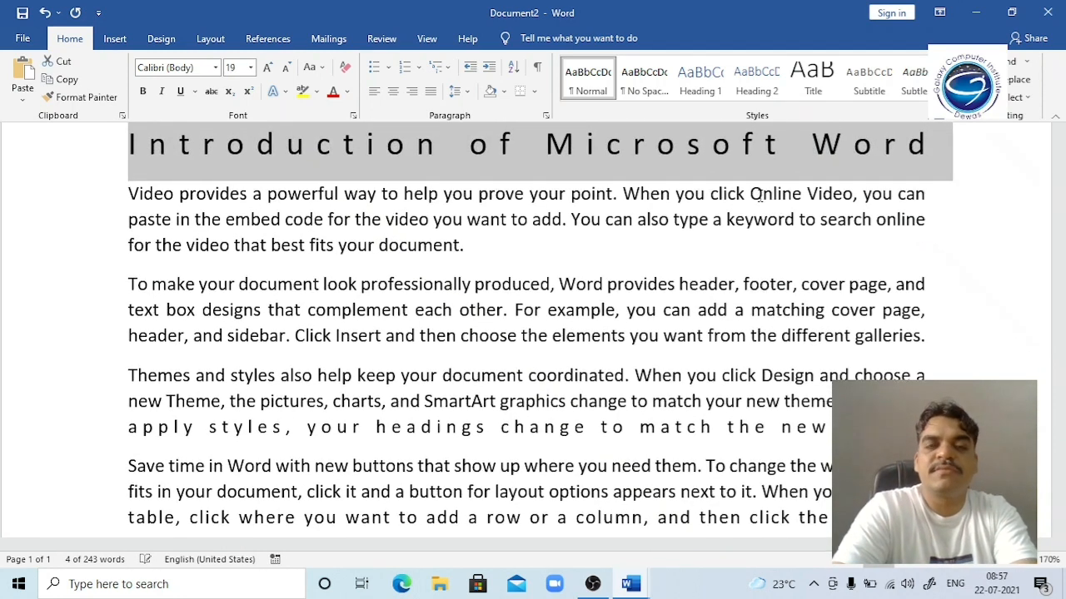
{"action": "key", "text": "ctrl+b"}
{"action": "key", "text": "ctrl+bracketright"}
{"action": "key", "text": "ctrl+bracketright"}
{"action": "key", "text": "ctrl+bracketright"}
{"action": "key", "text": "ctrl+bracketright"}
{"action": "key", "text": "ctrl+bracketright"}
{"action": "key", "text": "ctrl+bracketright"}
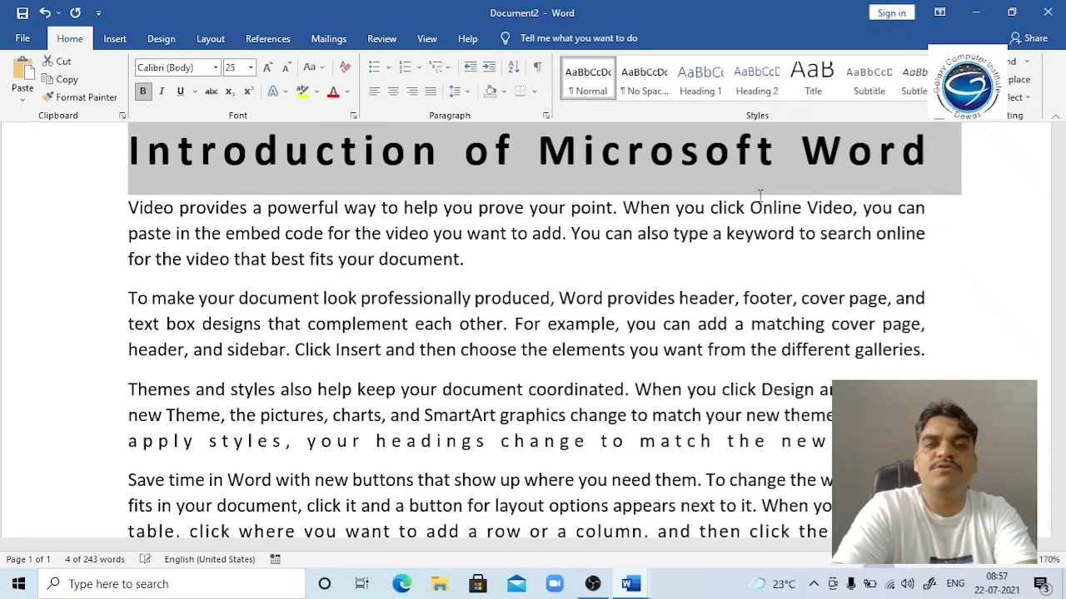
{"action": "key", "text": "ctrl+e"}
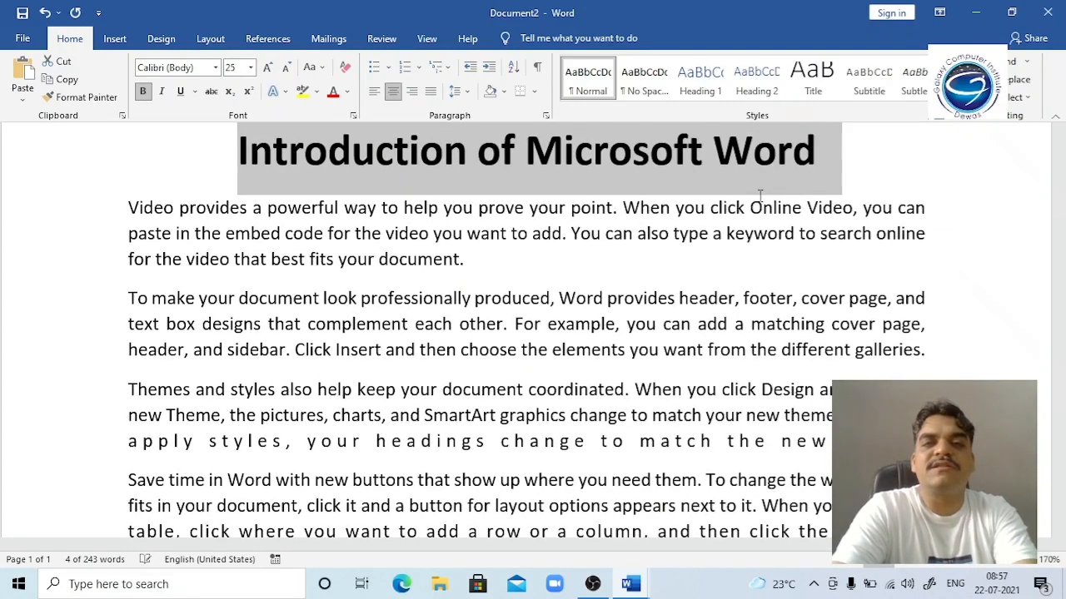
{"action": "key", "text": "ctrl+shift+j"}
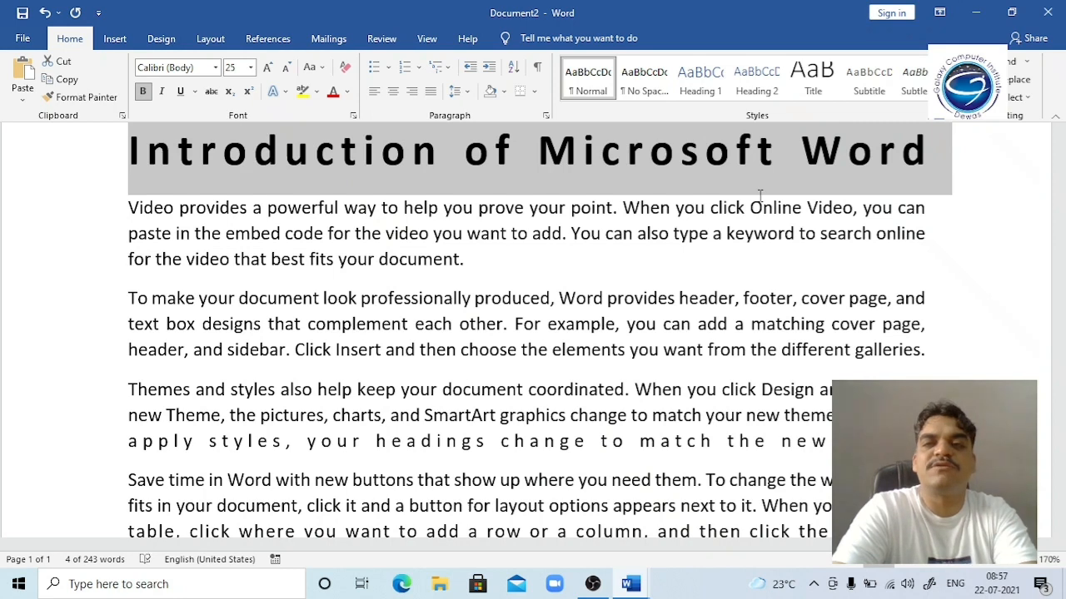
{"action": "key", "text": "Left"}
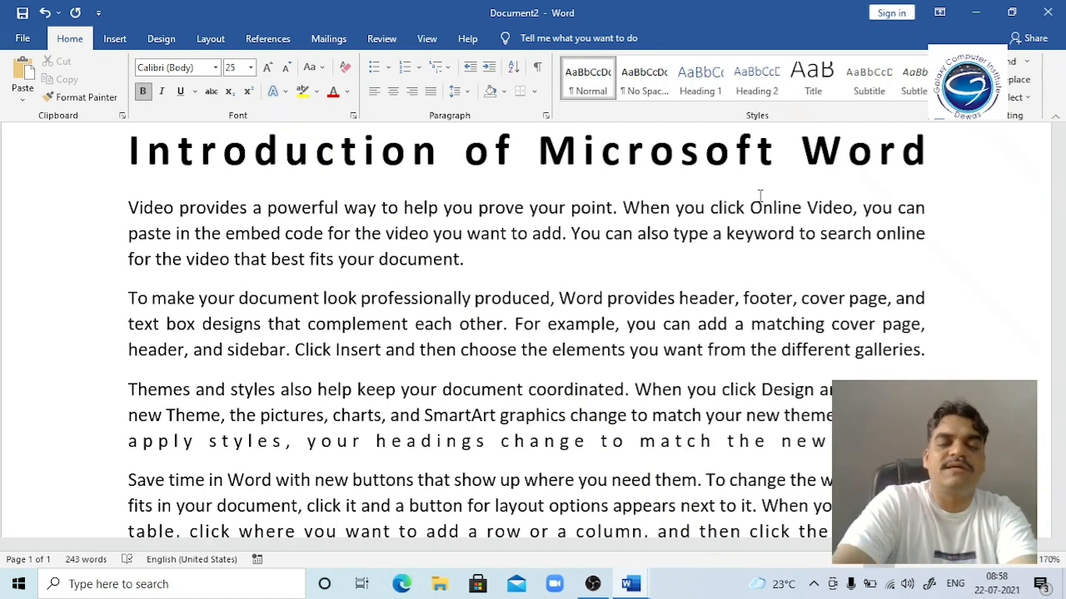
{"action": "key", "text": "alt+Tab"}
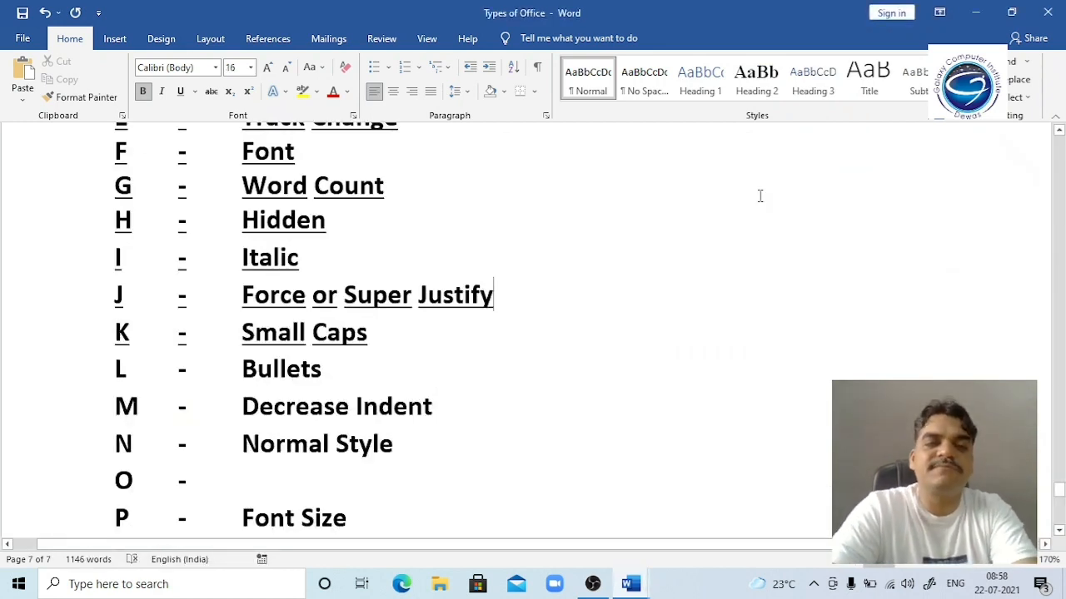
Step: Check the Small Caps and Bullets entries, then bullet Document2's first three paragraphs with Ctrl+Shift+L
{"action": "key", "text": "Down"}
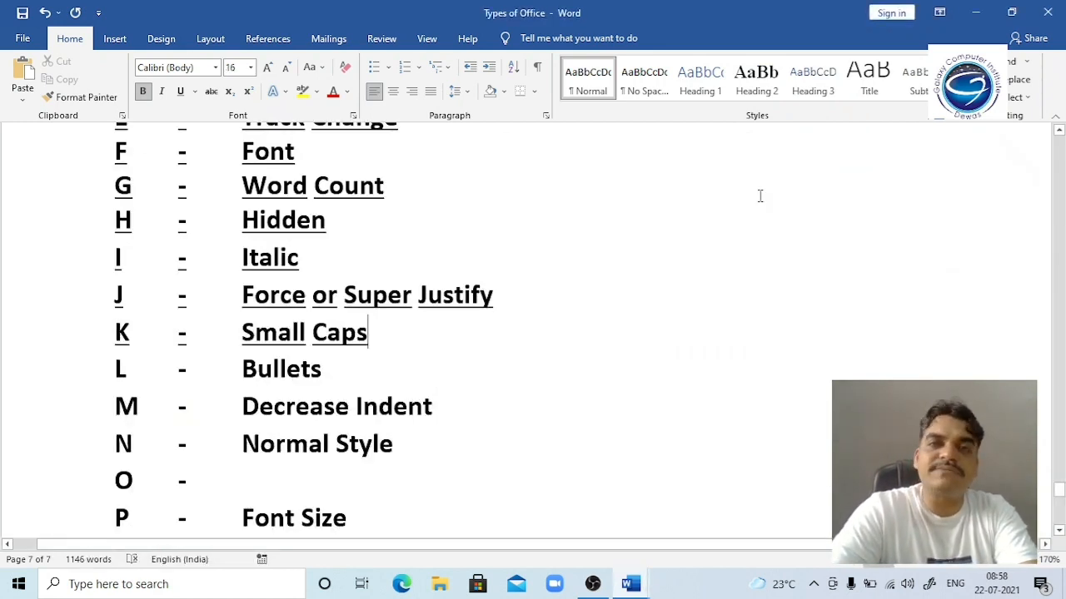
{"action": "key", "text": "Down"}
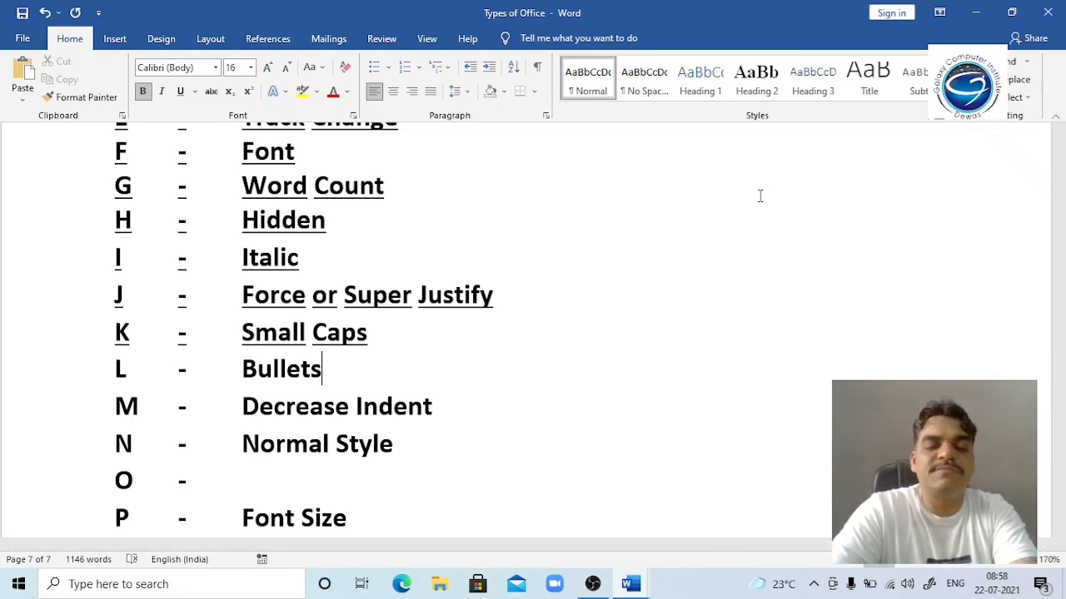
{"action": "key", "text": "alt+Tab"}
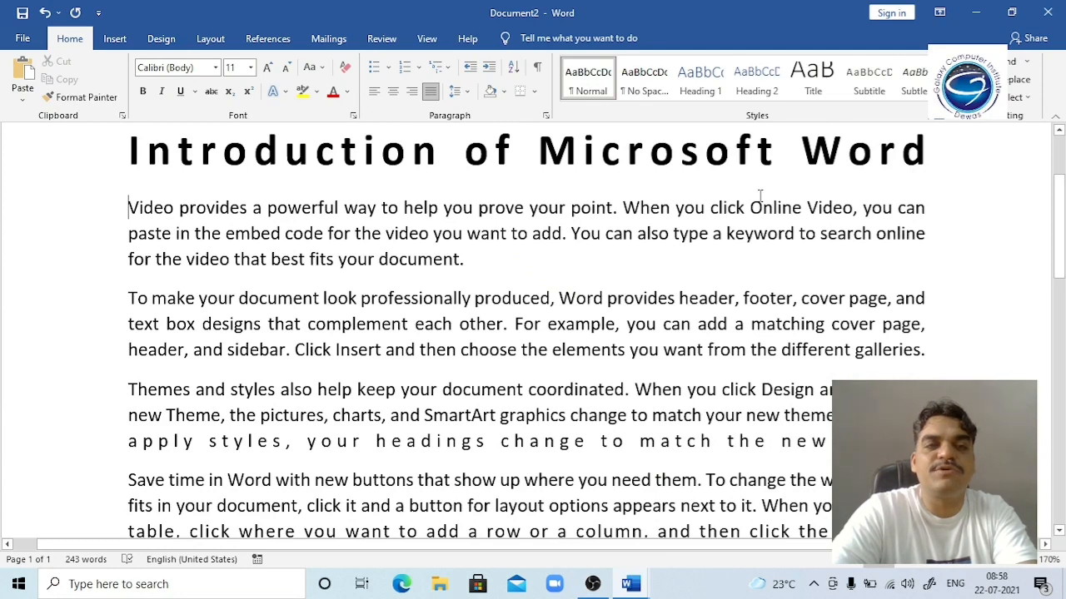
{"action": "key", "text": "ctrl+shift+Down"}
{"action": "key", "text": "ctrl+shift+Down"}
{"action": "key", "text": "ctrl+shift+Down"}
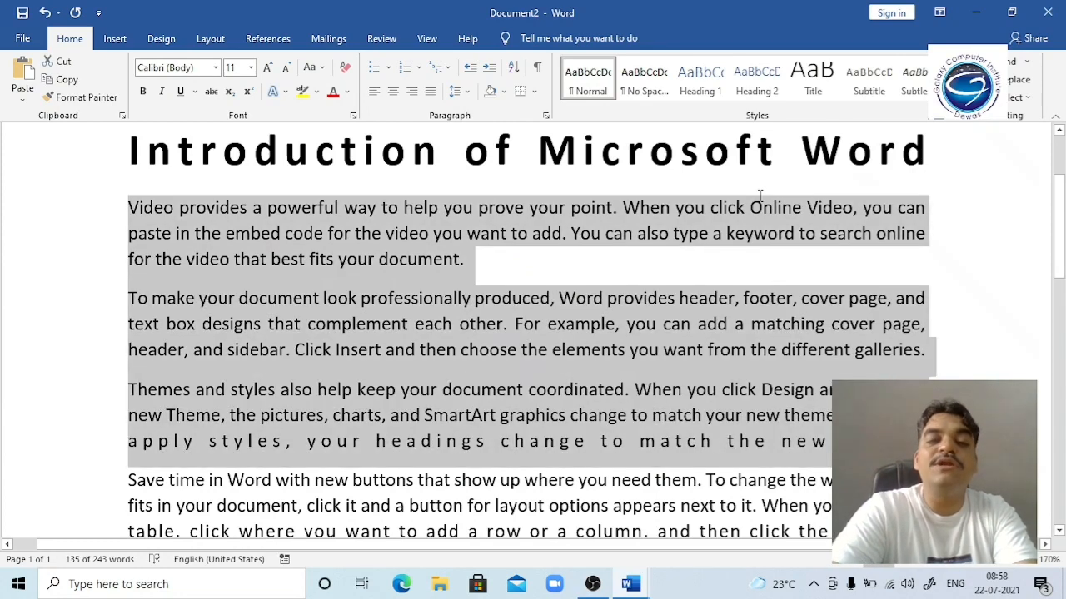
{"action": "key", "text": "ctrl+shift+l"}
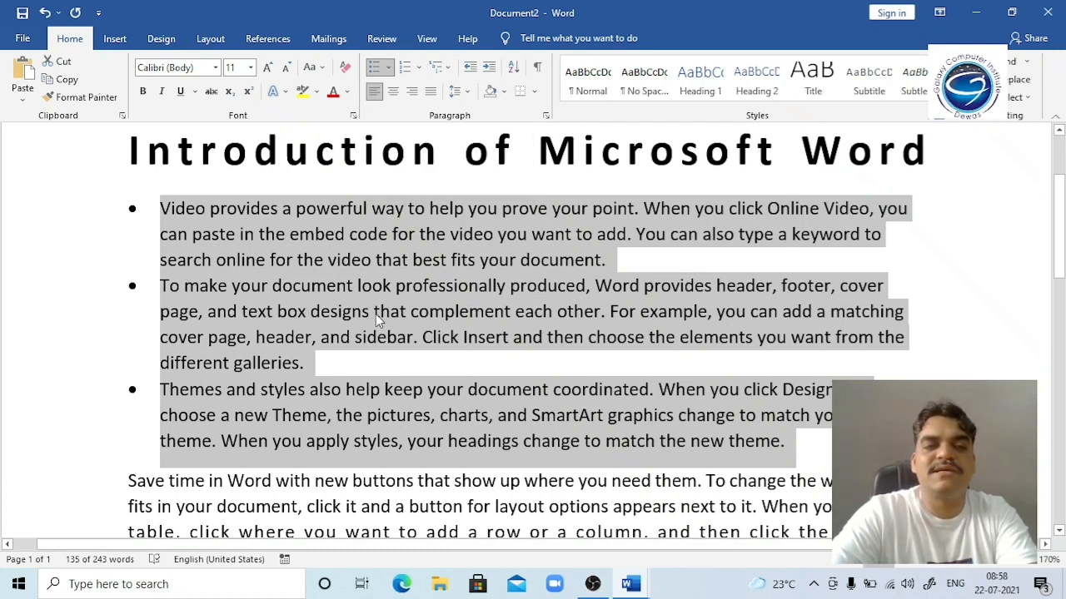
{"action": "left_click", "coordinate": [197, 208]}
{"action": "key", "text": "alt+Tab"}
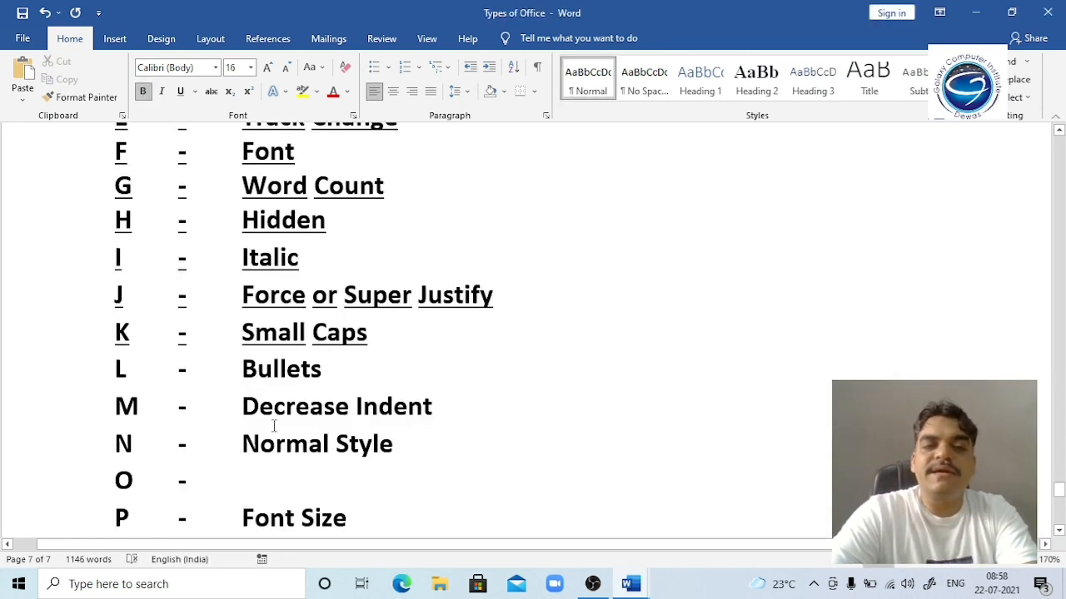
{"action": "key", "text": "alt+Tab"}
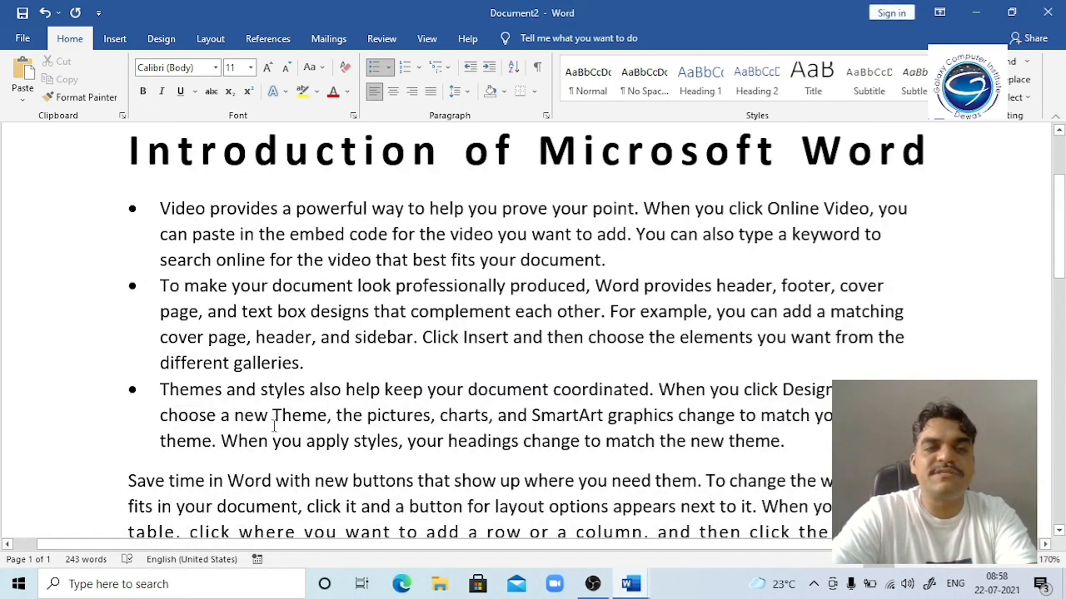
{"action": "key", "text": "ctrl+shift+Down"}
{"action": "key", "text": "ctrl+shift+Down"}
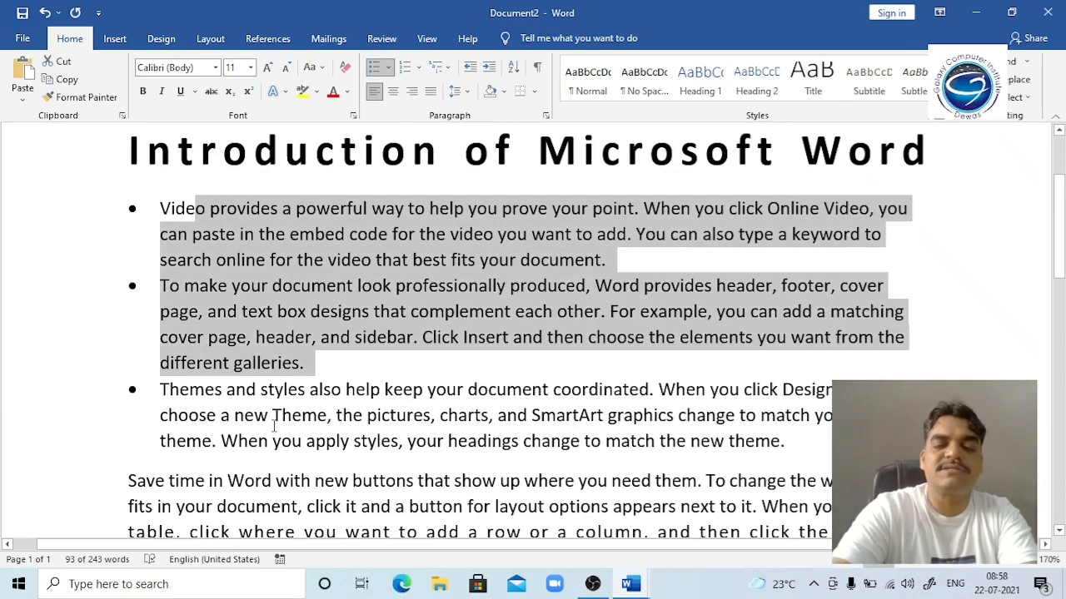
{"action": "key", "text": "ctrl+m"}
{"action": "key", "text": "ctrl+m"}
{"action": "key", "text": "ctrl+m"}
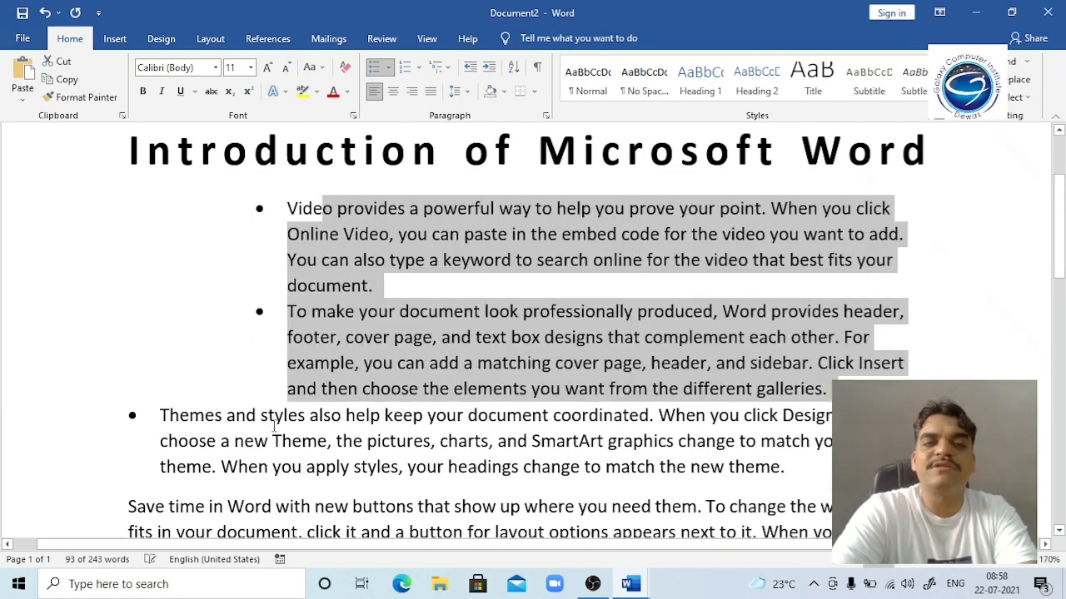
{"action": "key", "text": "ctrl+m"}
{"action": "key", "text": "ctrl+m"}
{"action": "key", "text": "ctrl+m"}
{"action": "key", "text": "ctrl+m"}
{"action": "key", "text": "ctrl+m"}
{"action": "key", "text": "ctrl+m"}
{"action": "key", "text": "ctrl+m"}
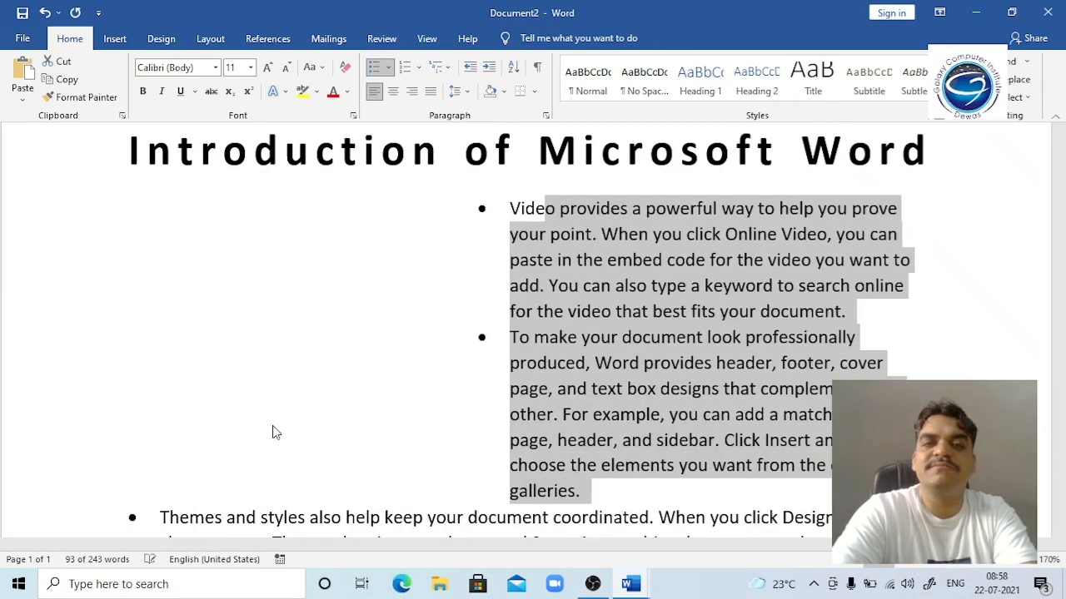
{"action": "key", "text": "ctrl+m"}
{"action": "key", "text": "ctrl+shift+m"}
{"action": "key", "text": "ctrl+shift+m"}
{"action": "key", "text": "ctrl+shift+m"}
{"action": "key", "text": "ctrl+shift+m"}
{"action": "key", "text": "ctrl+shift+m"}
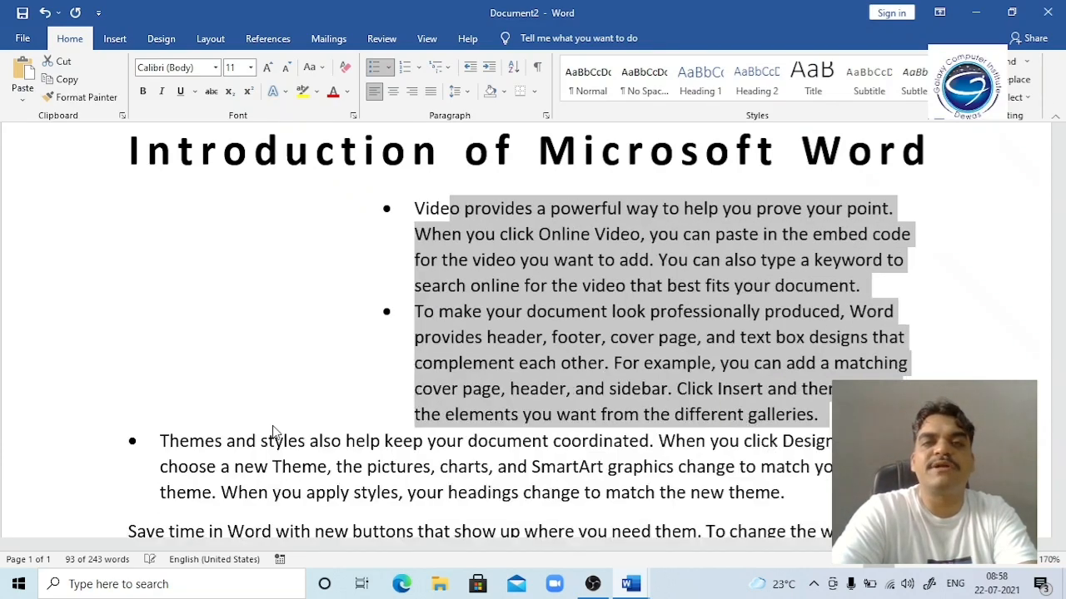
{"action": "key", "text": "ctrl+shift+m"}
{"action": "key", "text": "ctrl+shift+m"}
{"action": "key", "text": "ctrl+shift+m"}
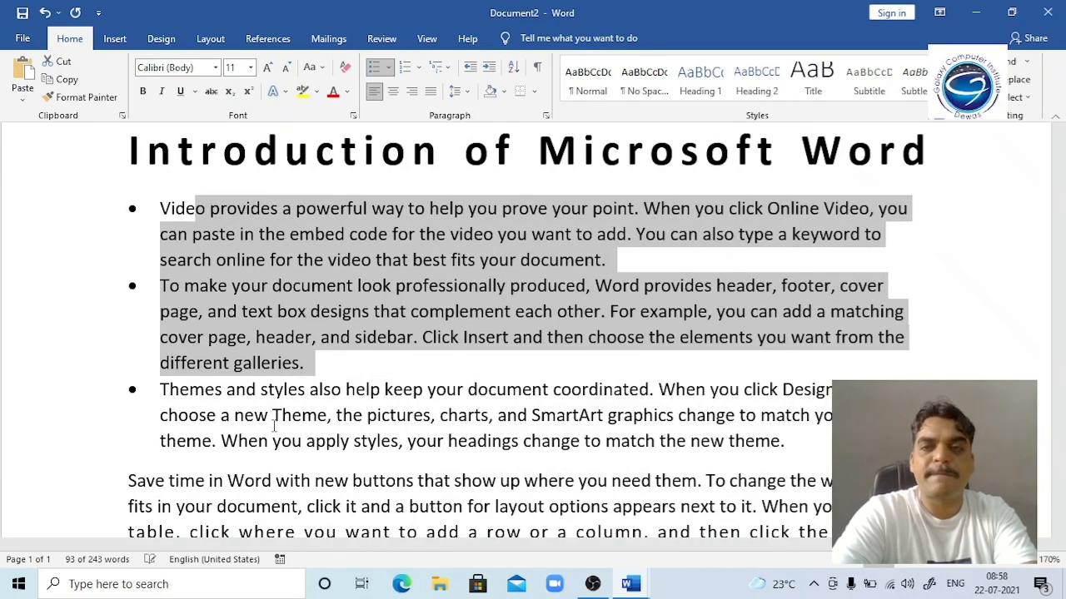
{"action": "key", "text": "ctrl+m"}
{"action": "key", "text": "ctrl+m"}
{"action": "key", "text": "ctrl+m"}
{"action": "key", "text": "ctrl+m"}
{"action": "key", "text": "ctrl+m"}
{"action": "key", "text": "ctrl+m"}
{"action": "key", "text": "ctrl+m"}
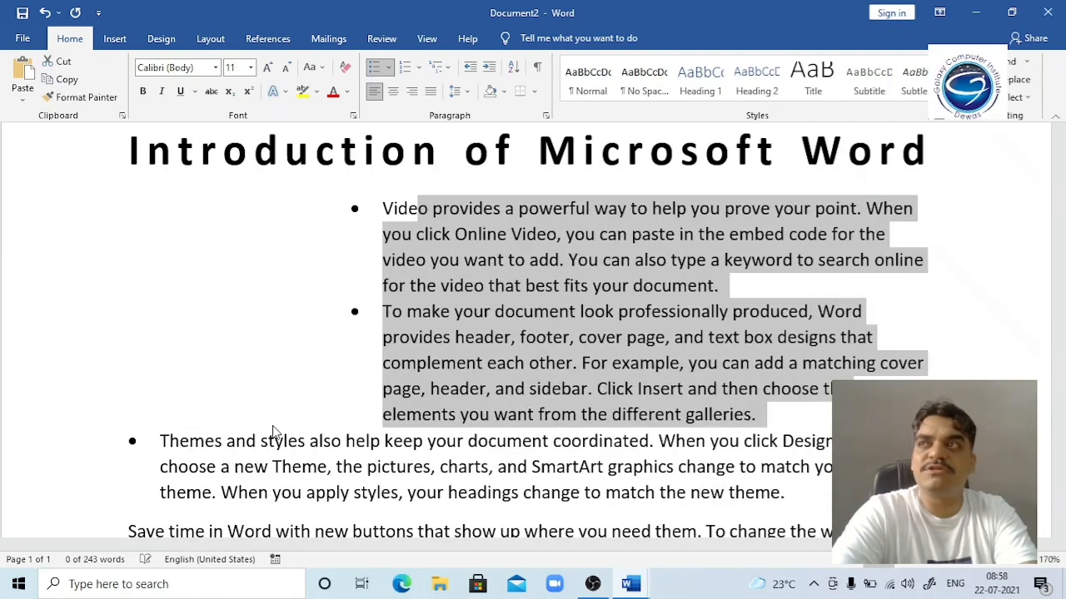
{"action": "key", "text": "ctrl+shift+m"}
{"action": "key", "text": "ctrl+shift+m"}
{"action": "key", "text": "ctrl+shift+m"}
{"action": "key", "text": "ctrl+shift+m"}
{"action": "key", "text": "ctrl+shift+m"}
{"action": "key", "text": "ctrl+m"}
{"action": "key", "text": "ctrl+m"}
{"action": "key", "text": "ctrl+m"}
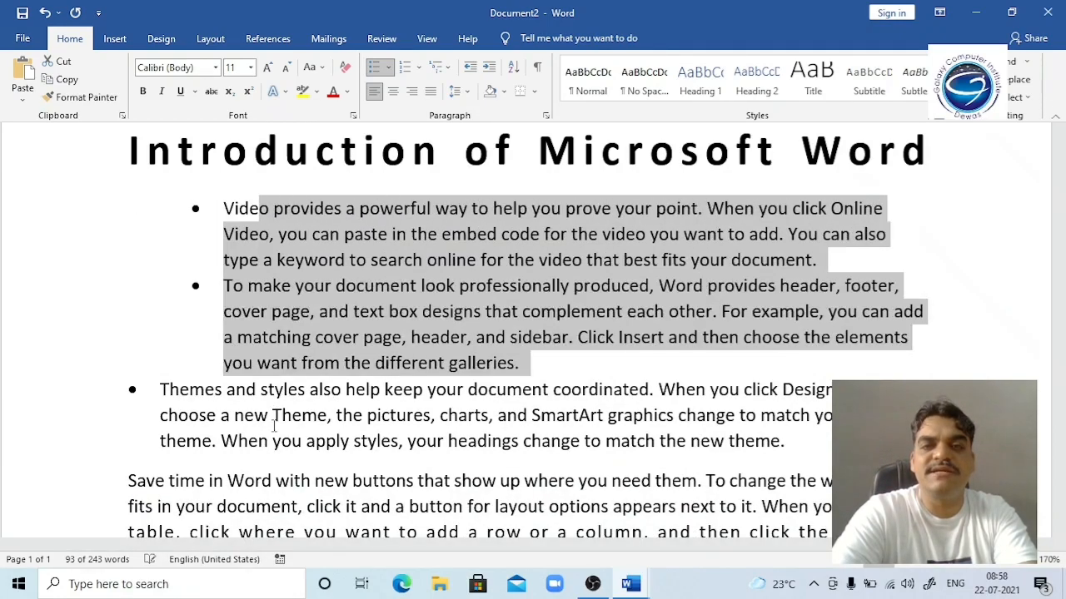
{"action": "key", "text": "ctrl+m"}
{"action": "key", "text": "ctrl+shift+m"}
{"action": "key", "text": "ctrl+shift+m"}
{"action": "key", "text": "ctrl+shift+m"}
{"action": "key", "text": "ctrl+shift+m"}
{"action": "key", "text": "ctrl+shift+m"}
{"action": "key", "text": "ctrl+shift+m"}
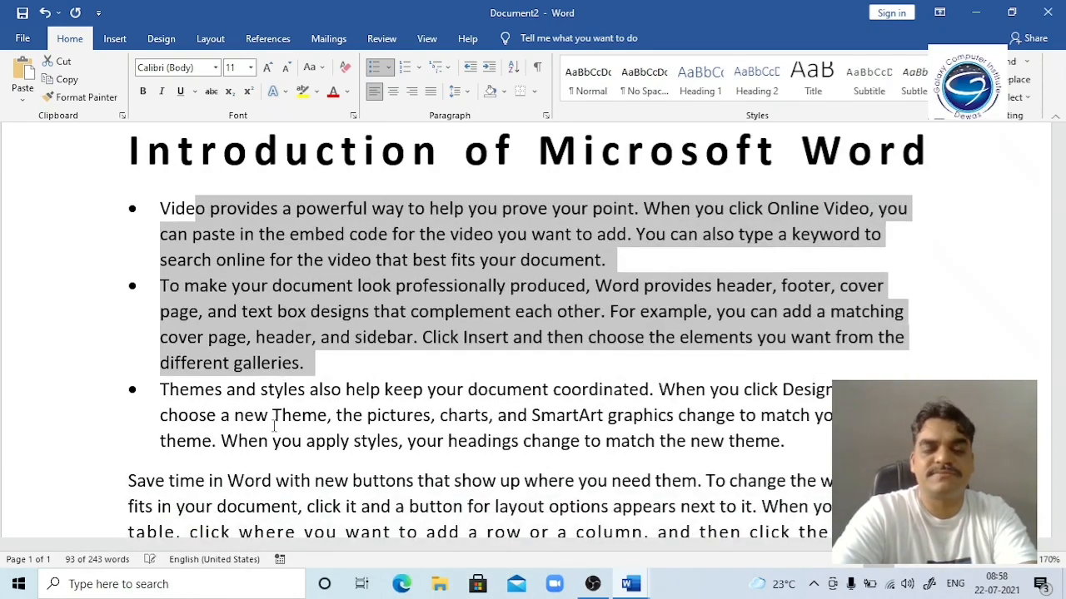
{"action": "key", "text": "alt+Tab"}
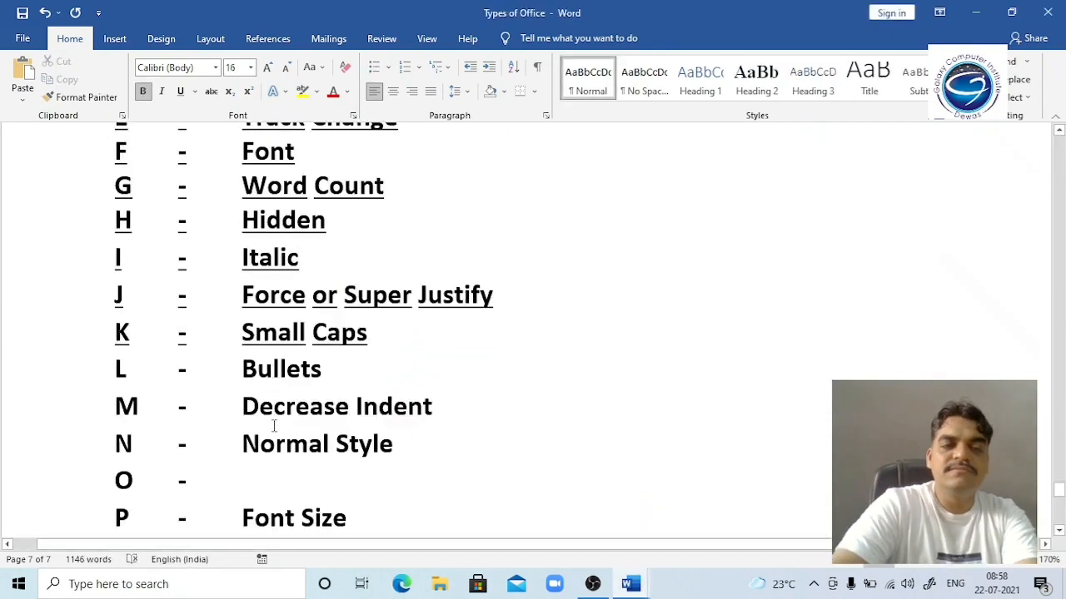
{"action": "key", "text": "Down"}
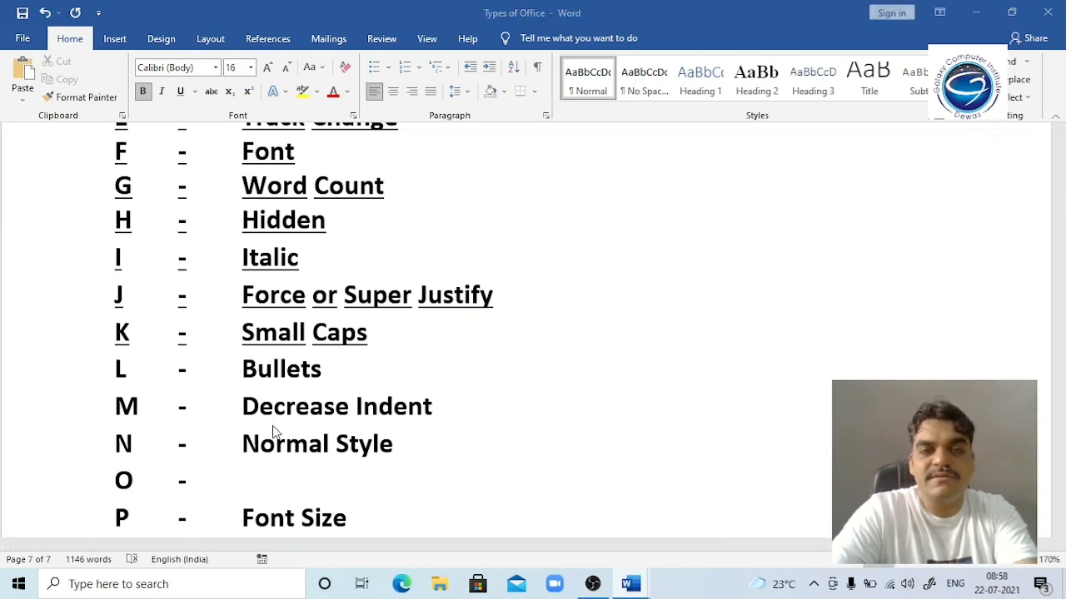
Step: In Document2, insert a blank line above the title and then remove it again
{"action": "key", "text": "alt+Tab"}
{"action": "key", "text": "Up"}
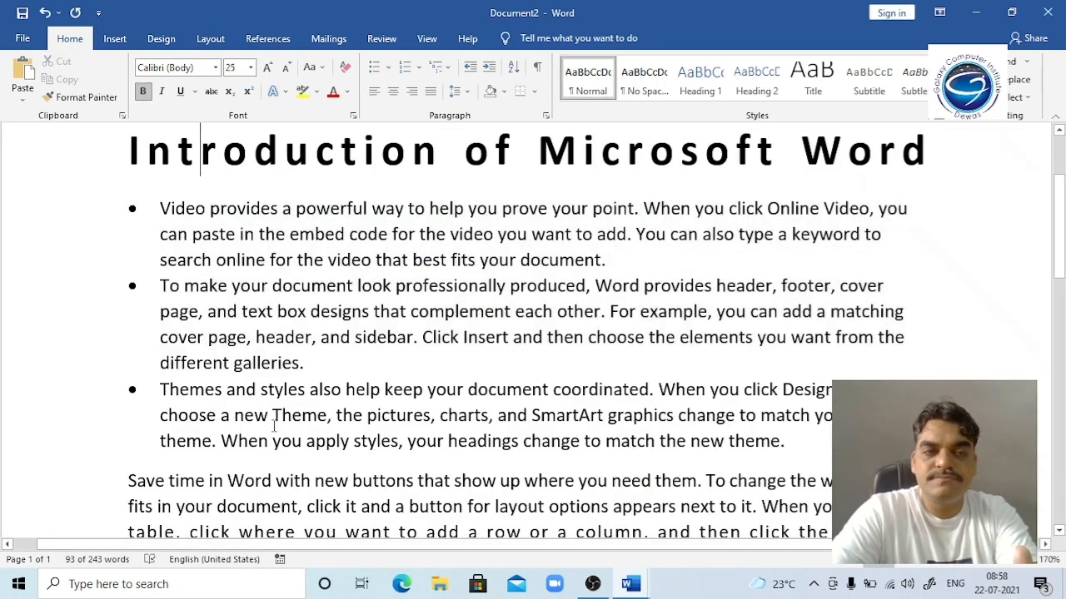
{"action": "key", "text": "Left"}
{"action": "key", "text": "Left"}
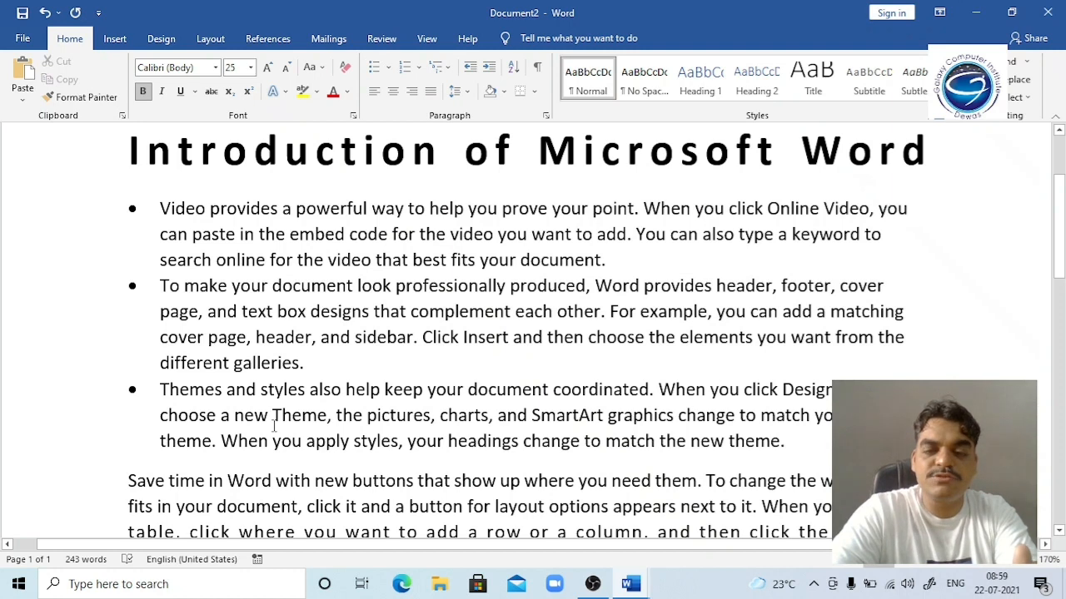
{"action": "key", "text": "Return"}
{"action": "key", "text": "Up"}
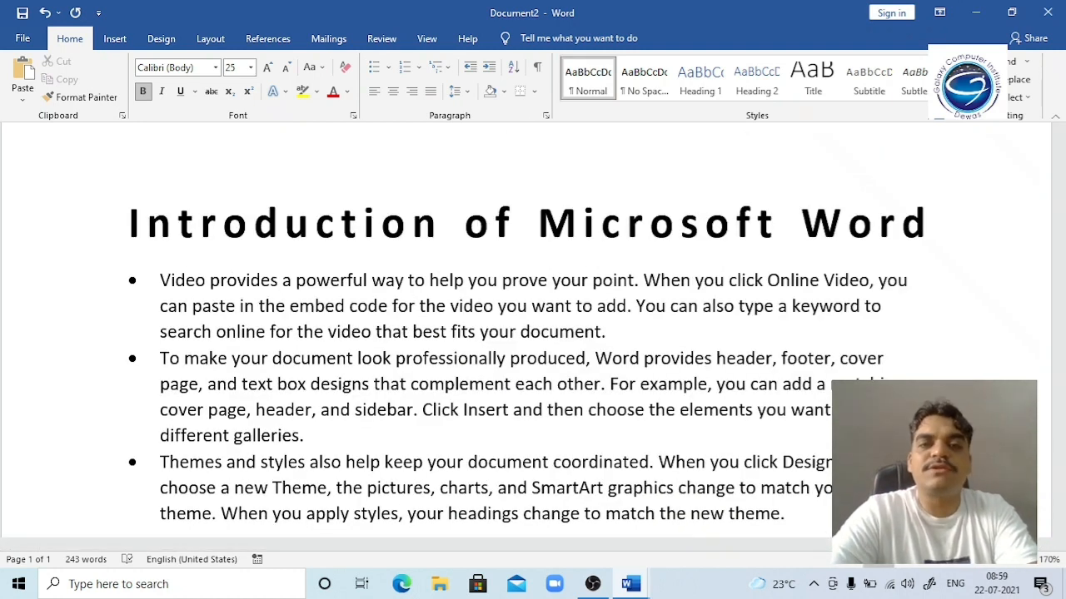
{"action": "key", "text": "Delete"}
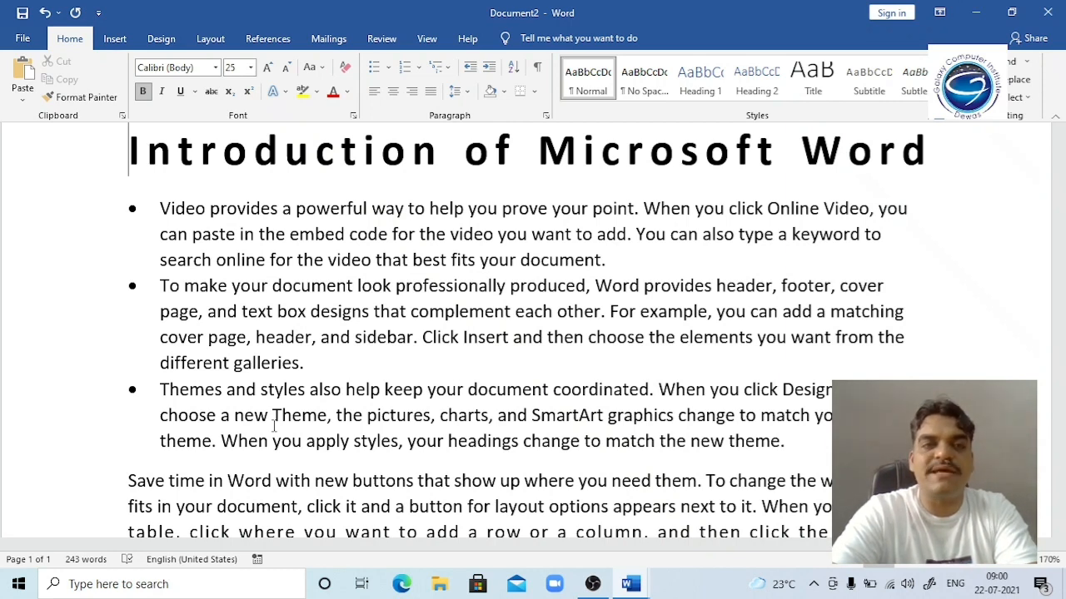
{"action": "key", "text": "ctrl+shift+s"}
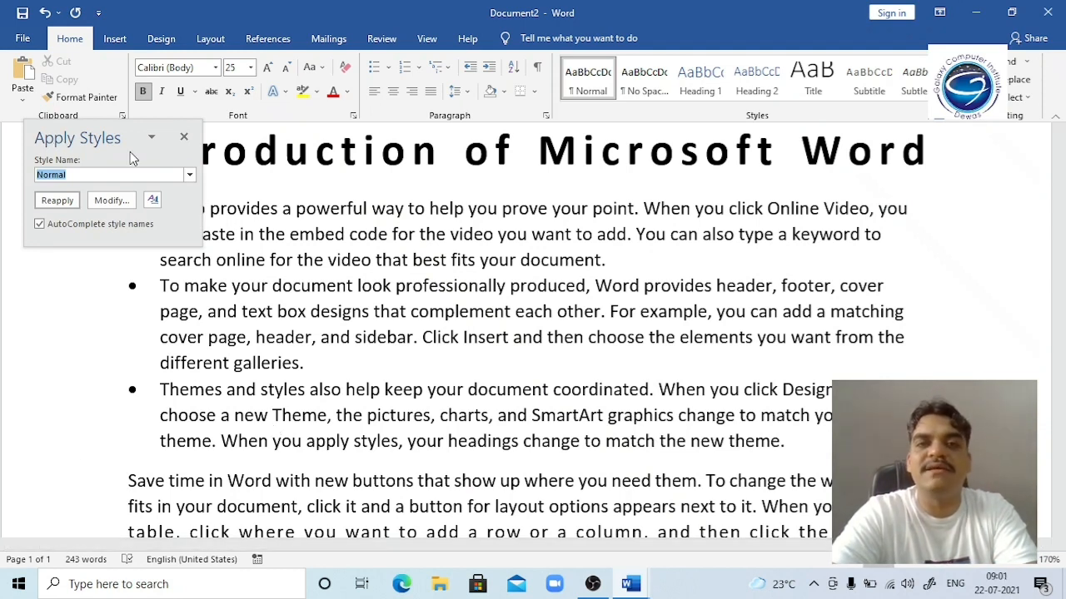
{"action": "left_click", "coordinate": [191, 176]}
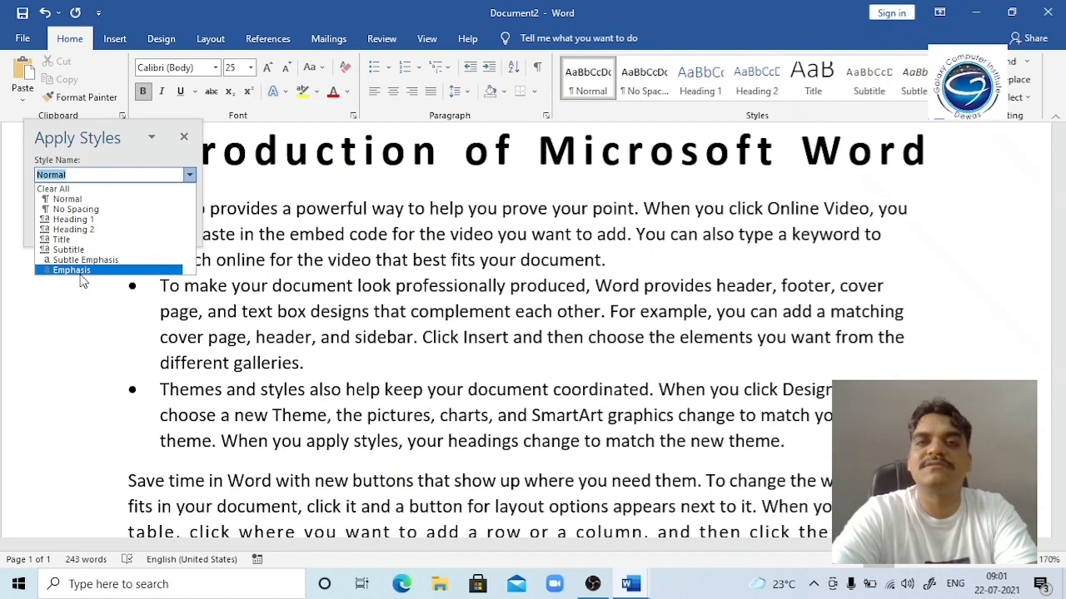
{"action": "left_click", "coordinate": [185, 139]}
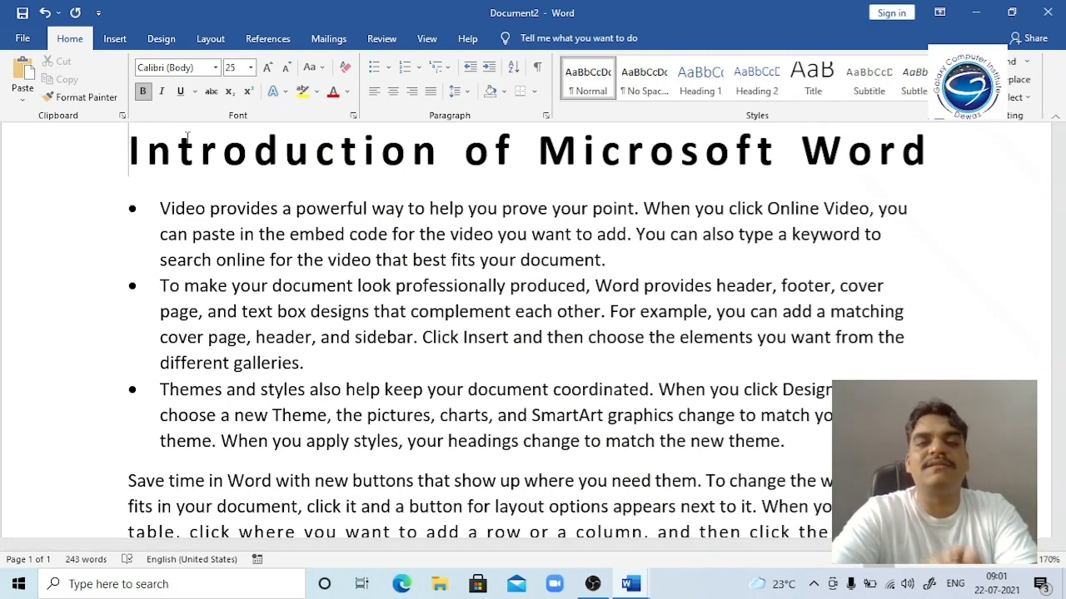
Step: Insert a new unbulleted line between the title and the first bullet
{"action": "triple_click", "coordinate": [189, 142]}
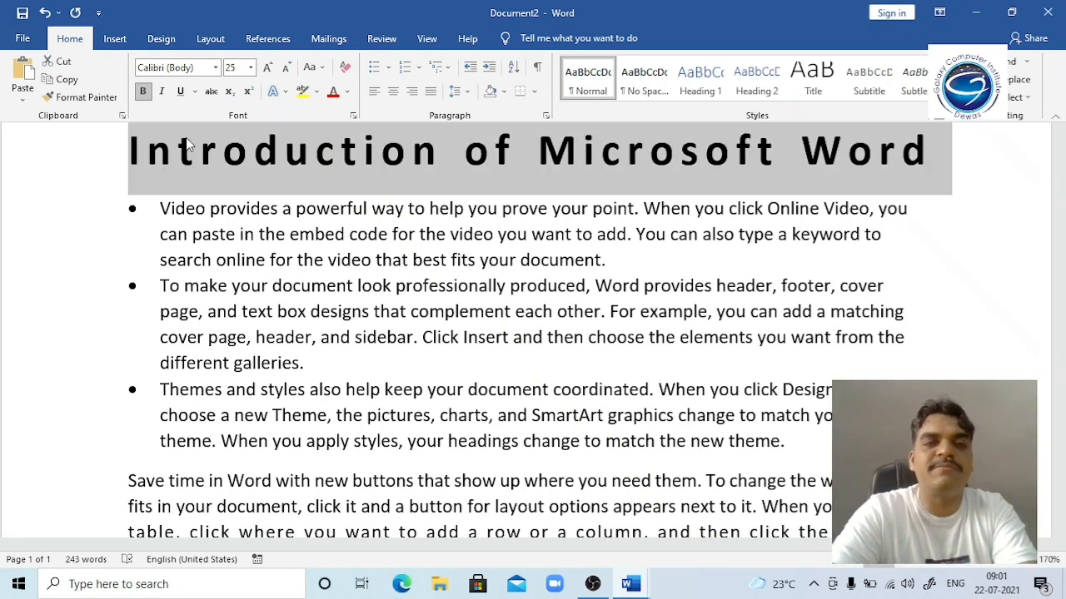
{"action": "key", "text": "Left"}
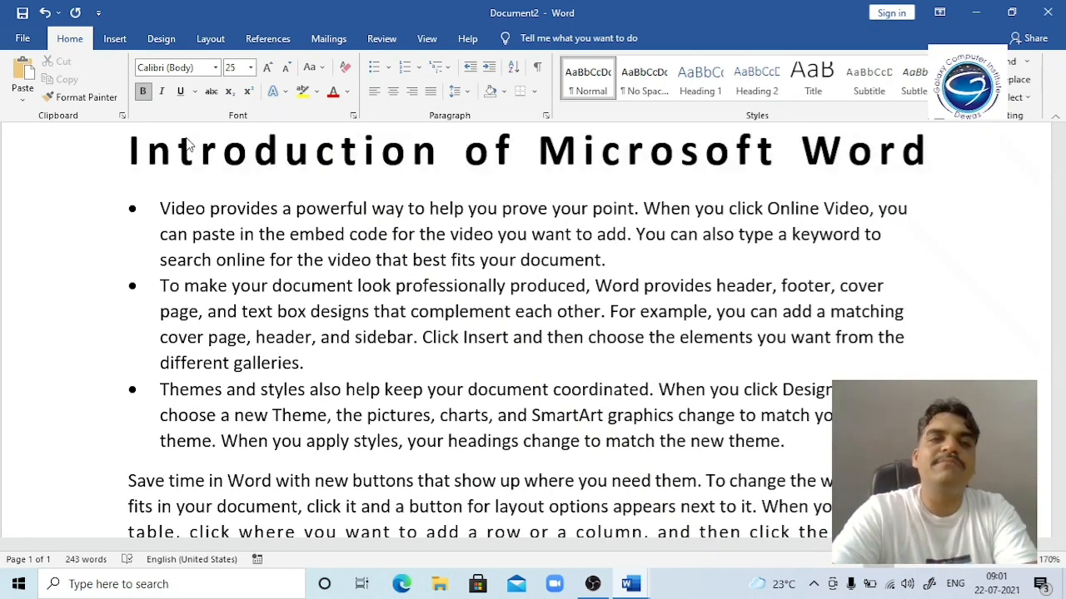
{"action": "key", "text": "Down"}
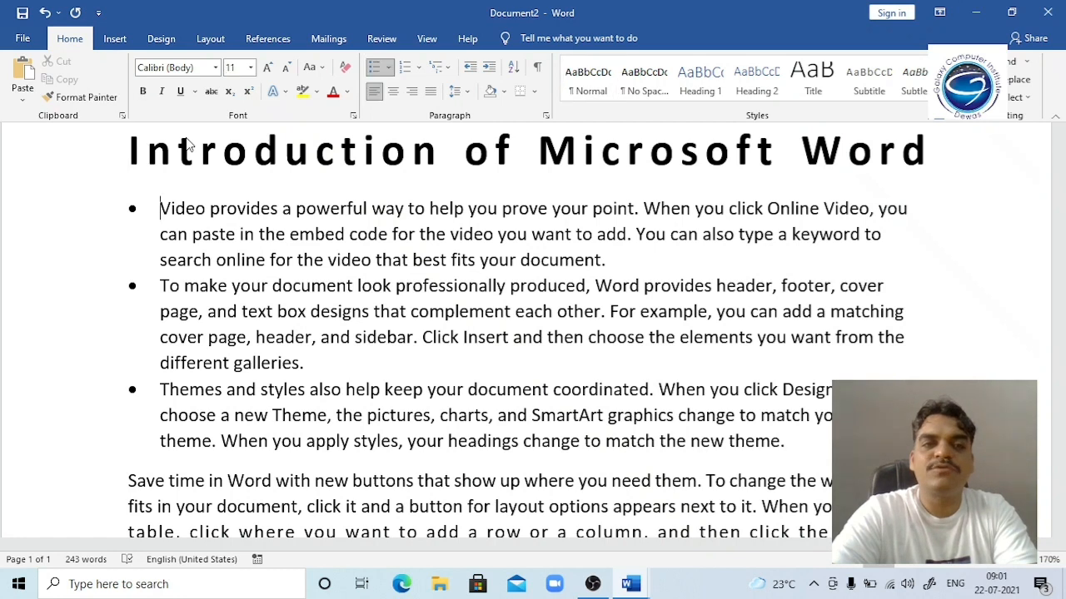
{"action": "key", "text": "Return"}
{"action": "key", "text": "BackSpace"}
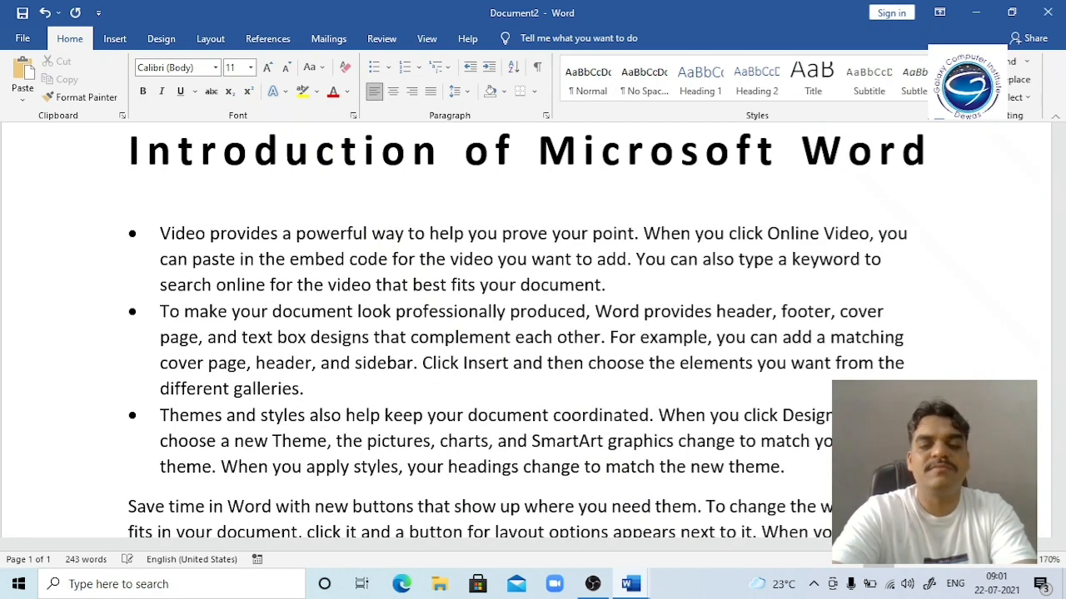
Step: Type the lines Lesson 1, Lesson 2, Lesson 3 and Lesson 4, fixing a wrong number
{"action": "type", "text": "lesson "}
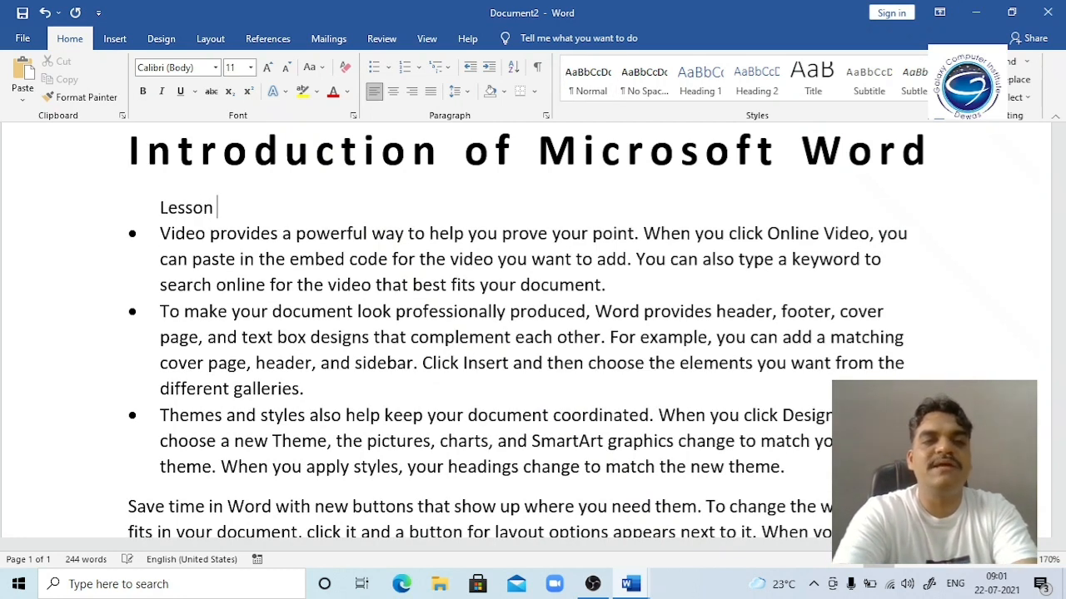
{"action": "type", "text": "1"}
{"action": "key", "text": "Return"}
{"action": "type", "text": "lesson 3"}
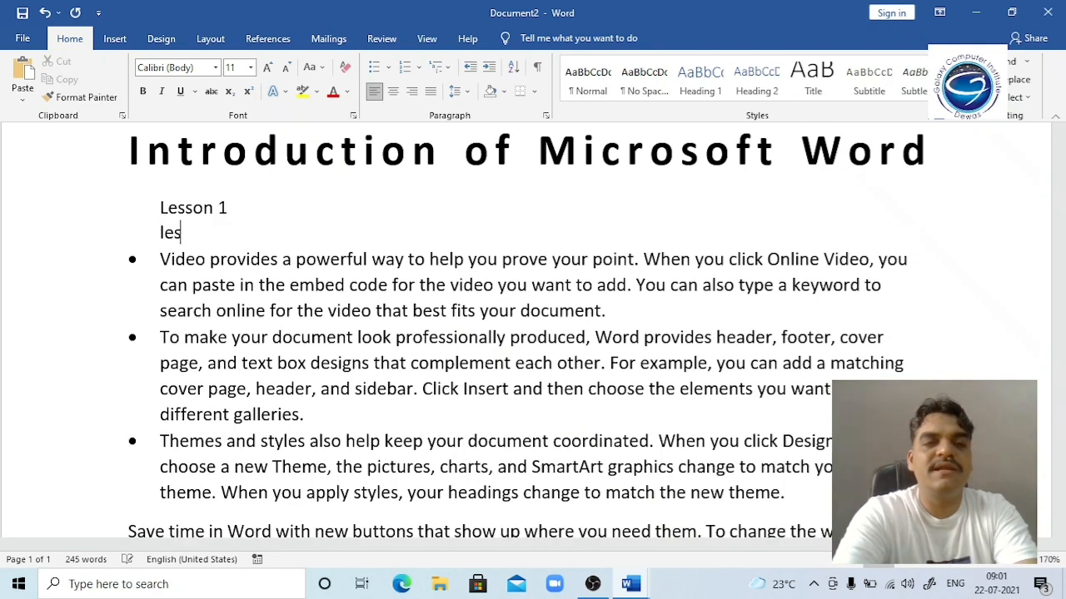
{"action": "key", "text": "BackSpace"}
{"action": "type", "text": "2"}
{"action": "key", "text": "Return"}
{"action": "type", "text": "lesson 3"}
{"action": "key", "text": "Return"}
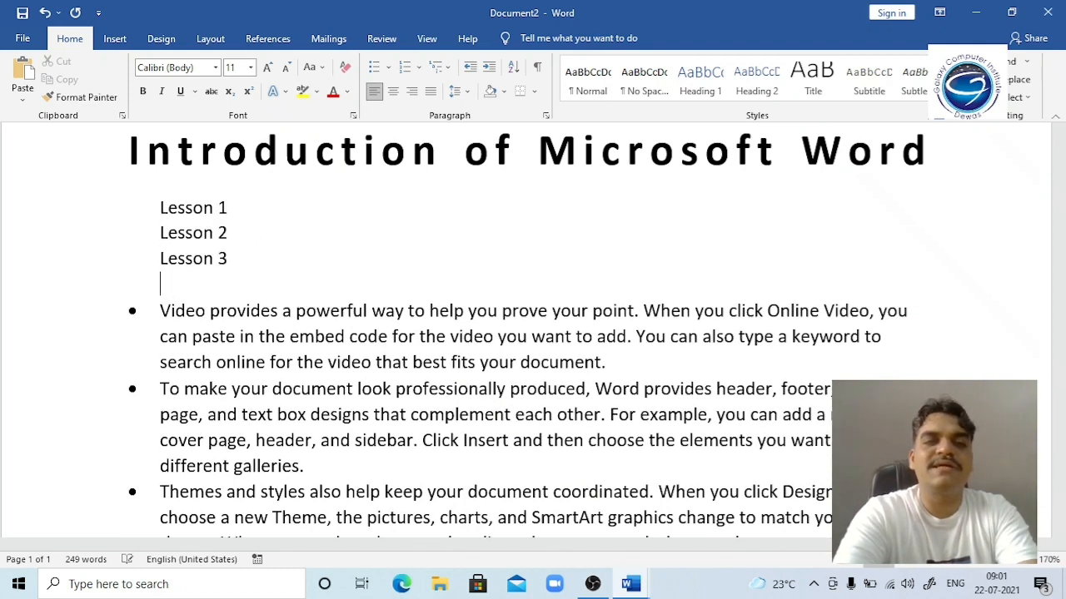
{"action": "type", "text": "L"}
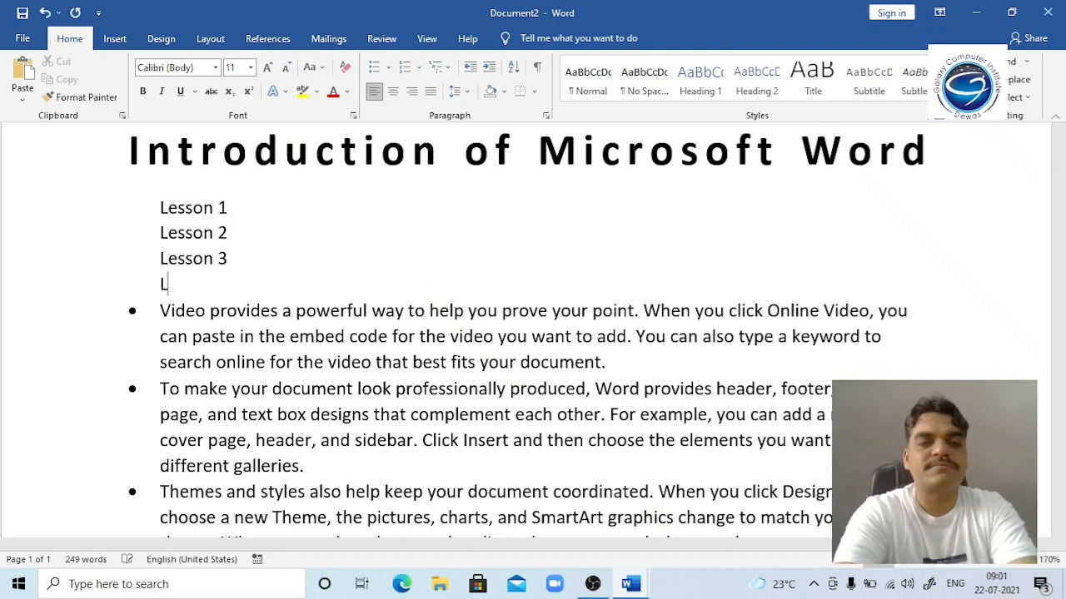
{"action": "type", "text": "esson 4"}
{"action": "key", "text": "Return"}
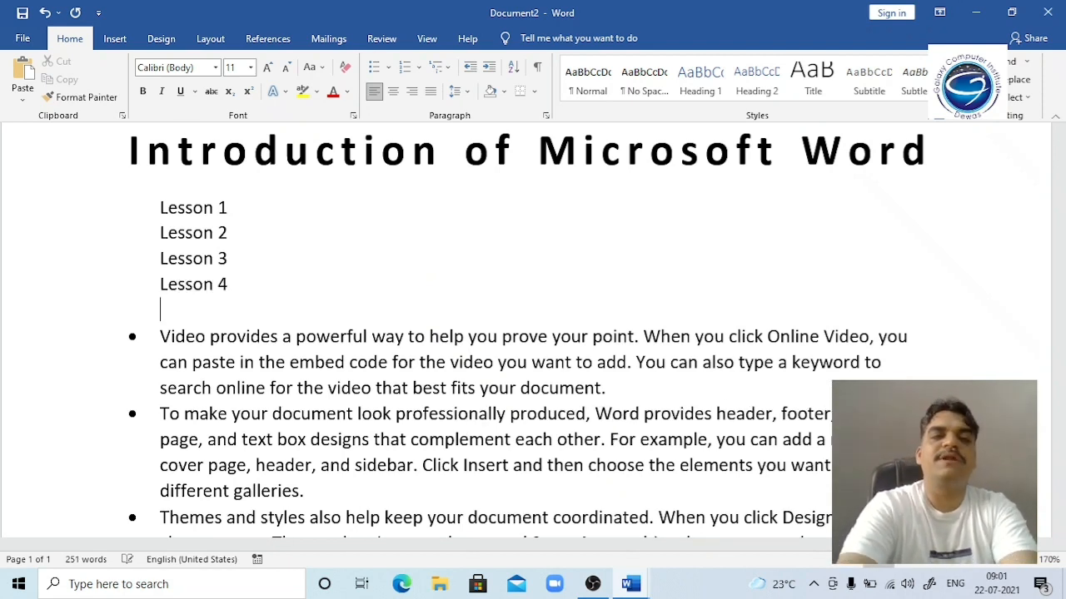
Step: Add Intro1 and intro2 lines beneath Lesson 1
{"action": "key", "text": "Up"}
{"action": "key", "text": "Up"}
{"action": "key", "text": "Up"}
{"action": "key", "text": "Return"}
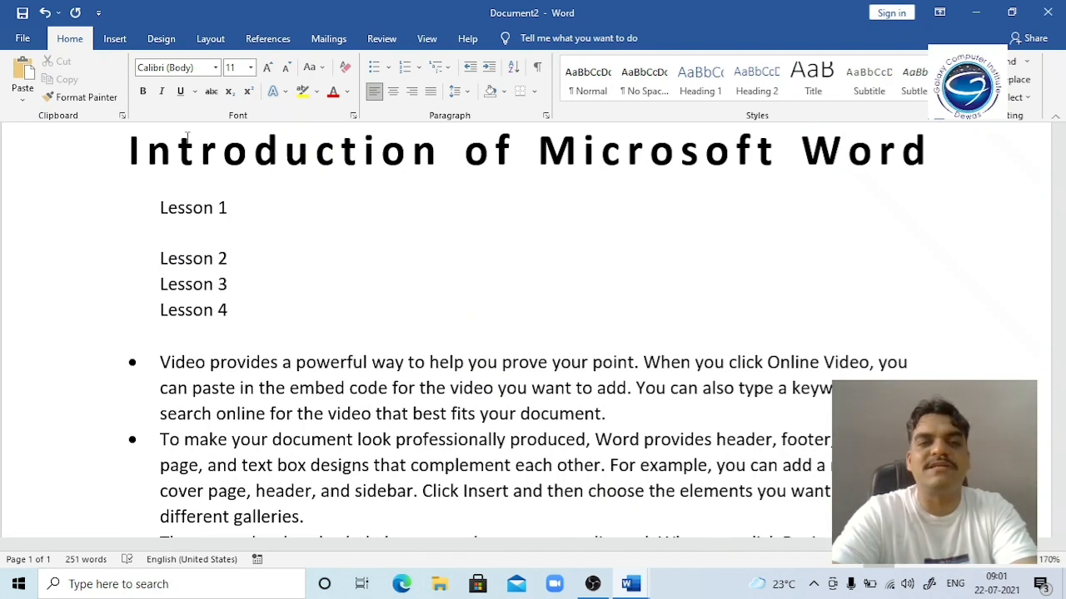
{"action": "type", "text": "intro"}
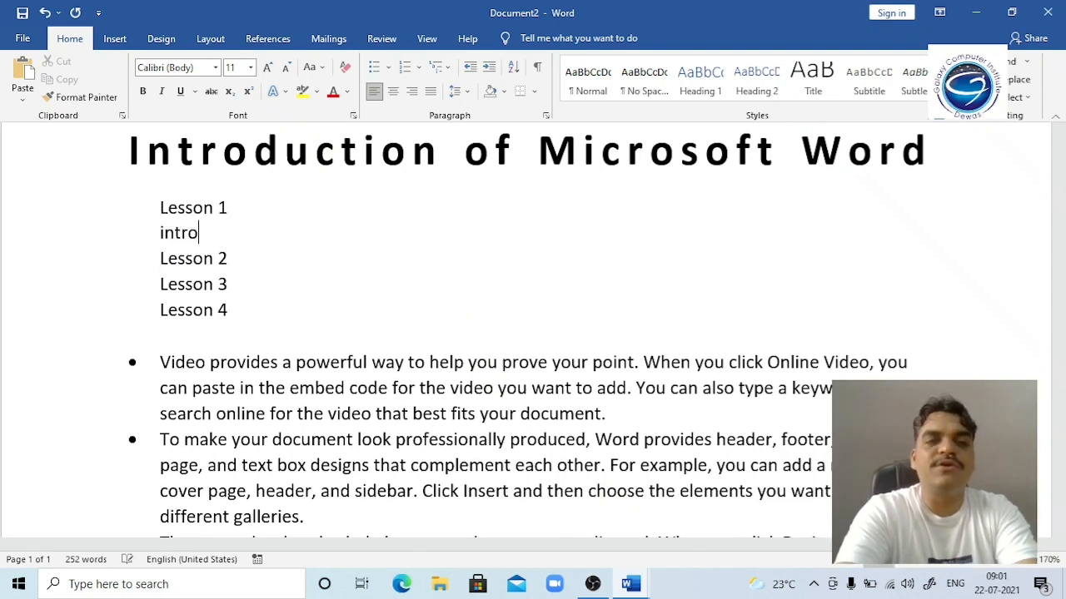
{"action": "key", "text": "Return"}
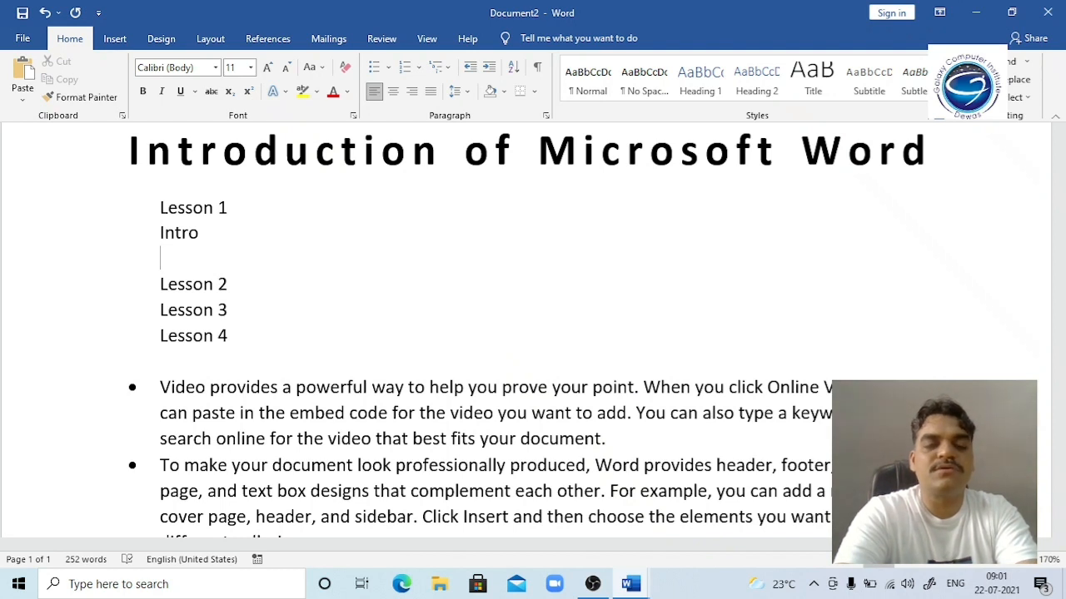
{"action": "key", "text": "BackSpace"}
{"action": "type", "text": "1"}
{"action": "key", "text": "BackSpace"}
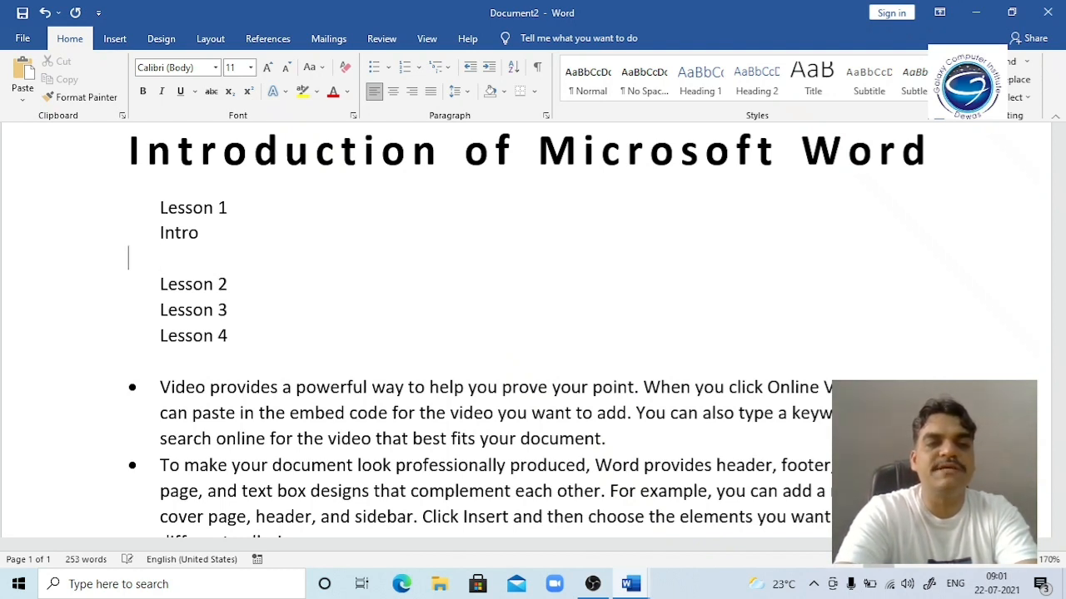
{"action": "key", "text": "BackSpace"}
{"action": "type", "text": "1"}
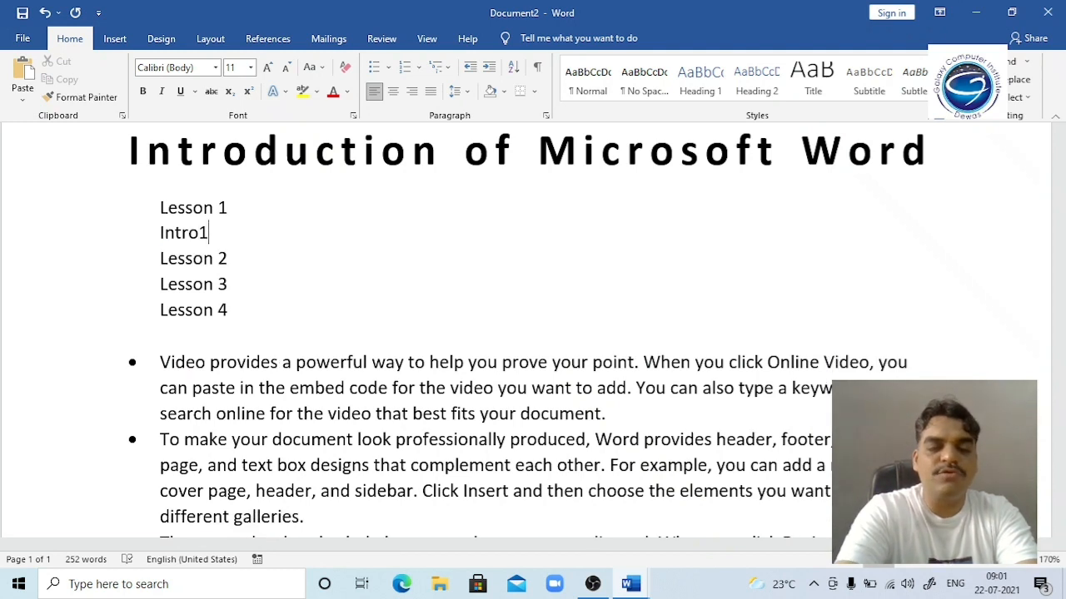
{"action": "key", "text": "Return"}
{"action": "type", "text": "intro2"}
Step: Add spaces so Lesson 1's entries read 'Intro 1' and 'Intro 2'
{"action": "key", "text": "Up"}
{"action": "key", "text": "Left"}
{"action": "key", "text": "Down"}
{"action": "key", "text": "Right"}
Step: Add Intro 1, Intro 2 and Intro 3 lines under Lesson 2
{"action": "key", "text": "Down"}
{"action": "key", "text": "Right"}
{"action": "key", "text": "End"}
{"action": "key", "text": "Return"}
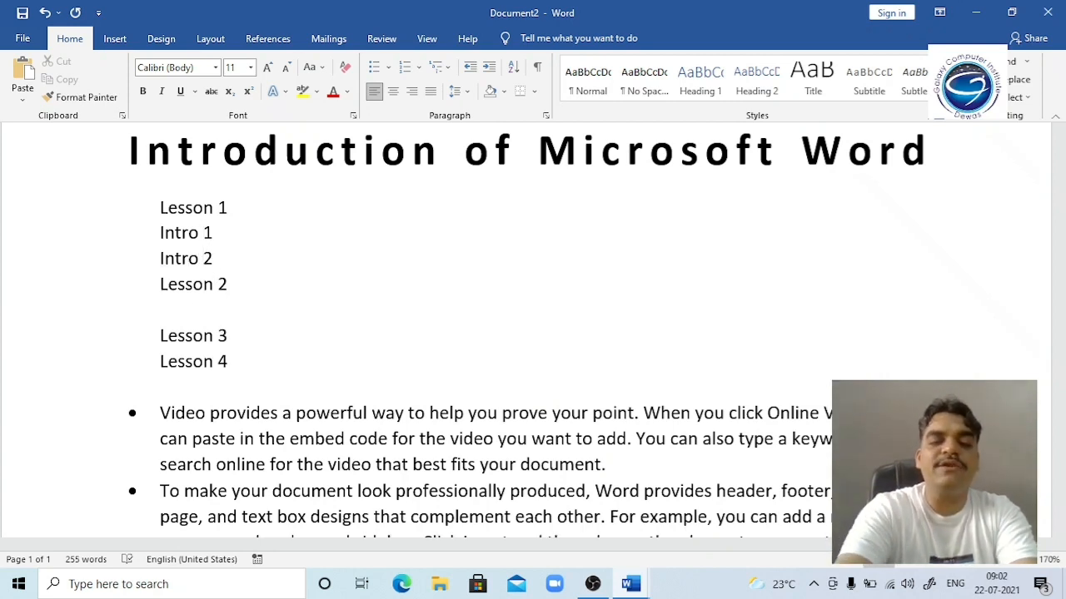
{"action": "type", "text": "intro 1"}
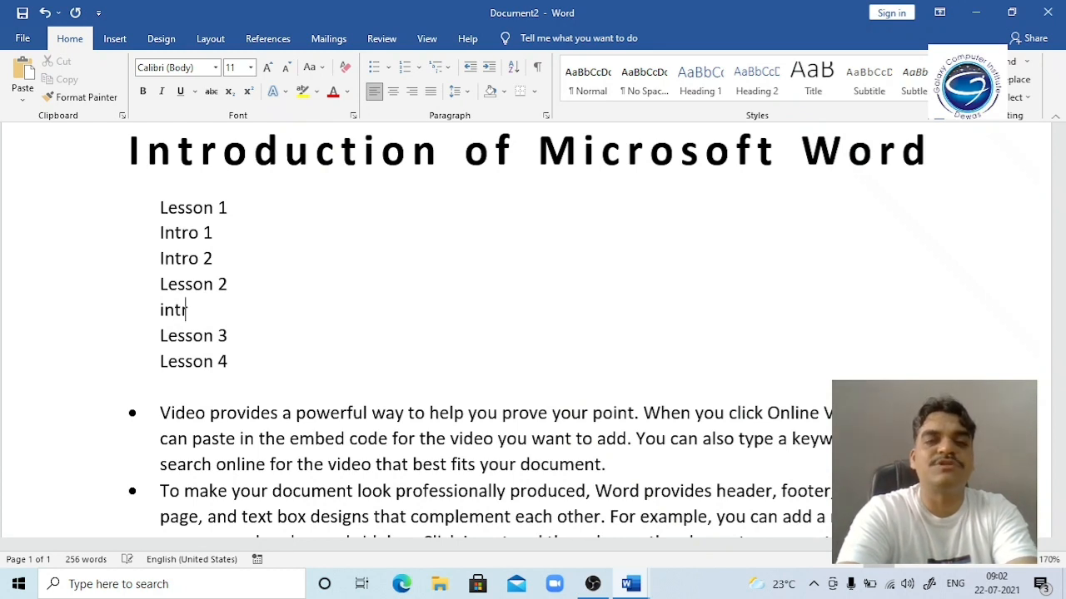
{"action": "key", "text": "Return"}
{"action": "type", "text": "intro 2"}
{"action": "key", "text": "Return"}
{"action": "type", "text": "intro 3"}
{"action": "key", "text": "Return"}
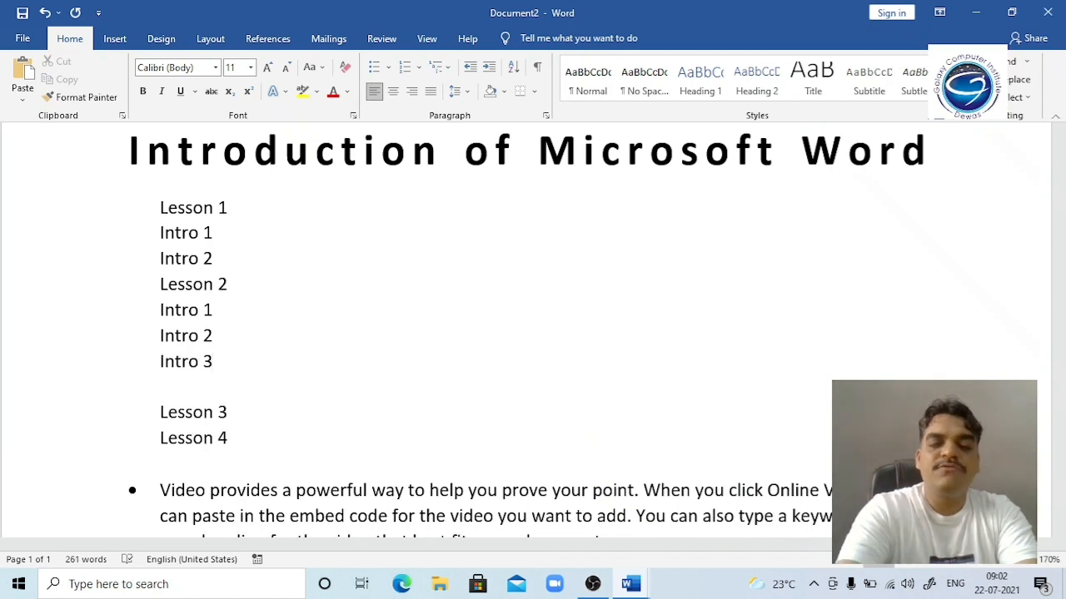
{"action": "key", "text": "Delete"}
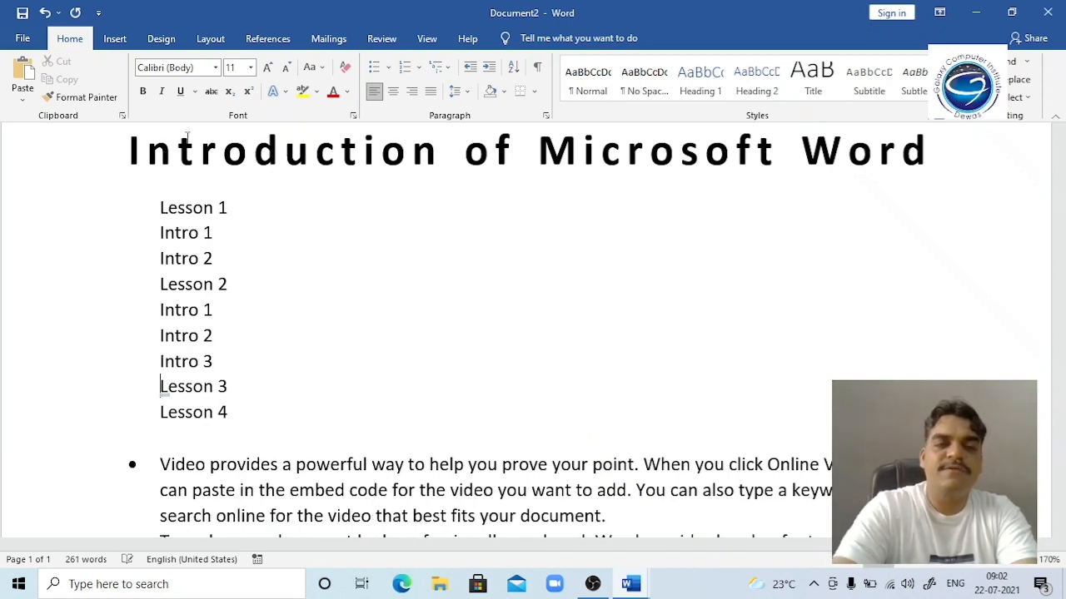
Step: Insert a blank line before Lesson 4 and an indented empty line below Lesson 1's Intro 1
{"action": "key", "text": "Down"}
{"action": "key", "text": "Down"}
{"action": "key", "text": "Up"}
{"action": "key", "text": "Return"}
{"action": "key", "text": "Up"}
{"action": "key", "text": "Up"}
{"action": "key", "text": "Up"}
{"action": "key", "text": "Up"}
{"action": "key", "text": "Up"}
{"action": "key", "text": "Up"}
{"action": "key", "text": "Up"}
{"action": "key", "text": "Up"}
{"action": "key", "text": "Down"}
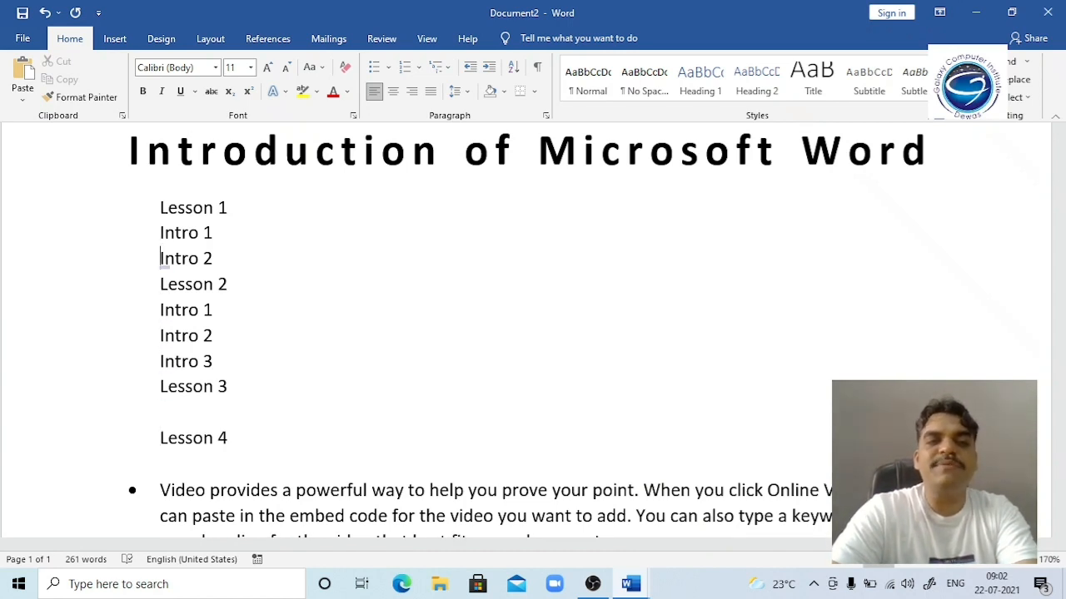
{"action": "key", "text": "Return"}
{"action": "key", "text": "Up"}
{"action": "key", "text": "Tab"}
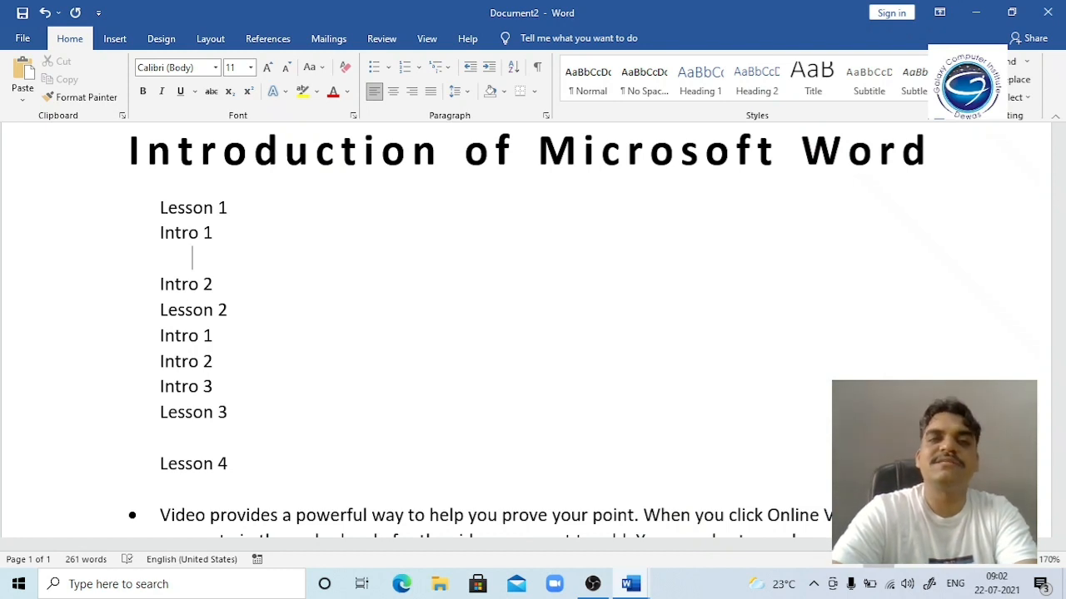
{"action": "key", "text": "Up"}
{"action": "key", "text": "Up"}
{"action": "key", "text": "Down"}
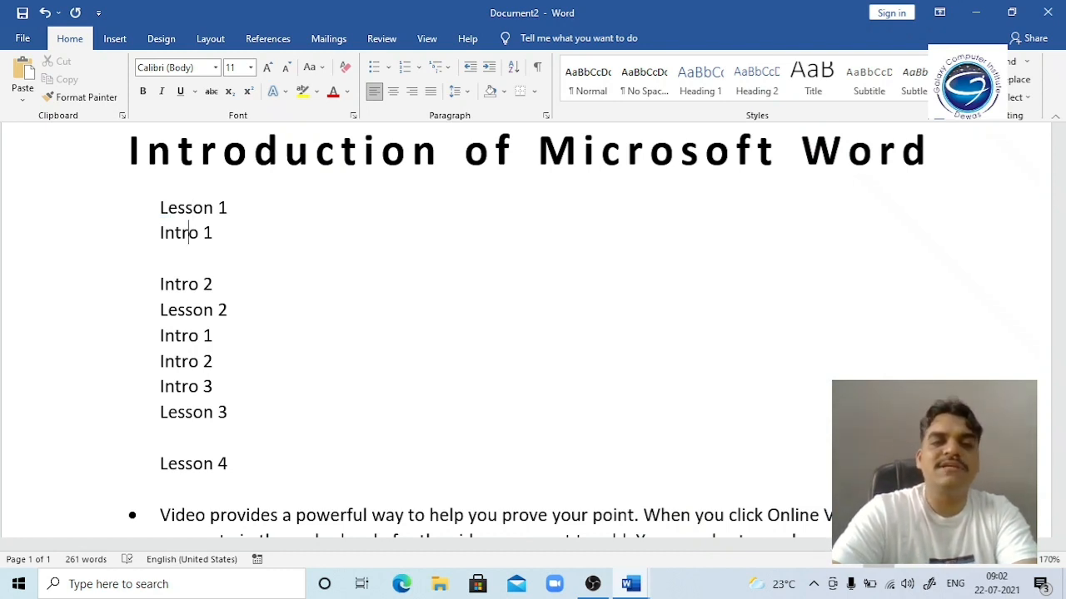
{"action": "key", "text": "Down"}
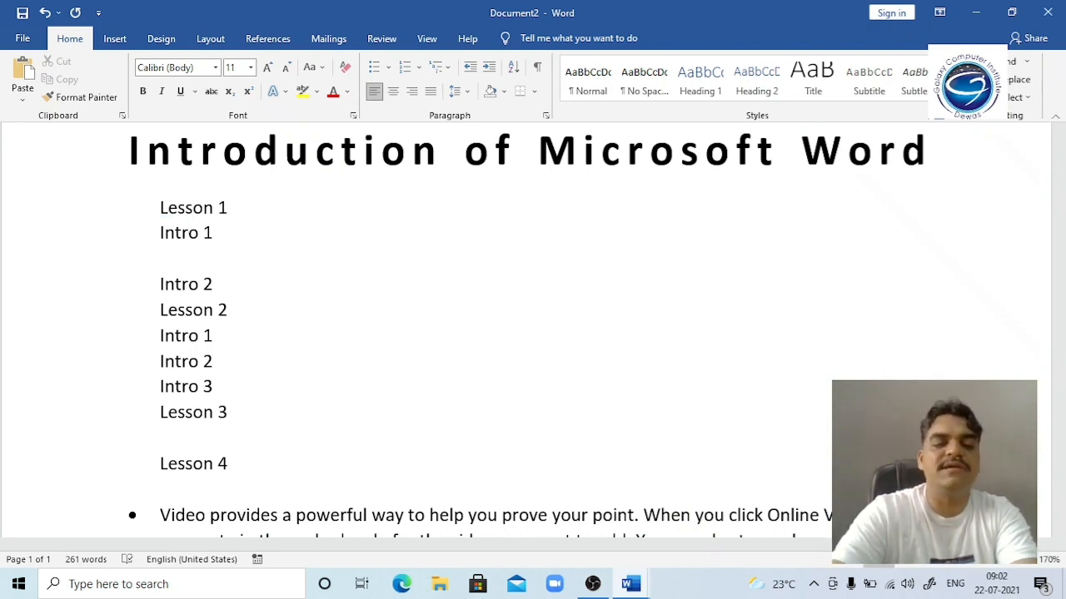
Step: Enter sub-points 1, 2 and 3 below Intro 1, tabbing 2 and 3 to line up with 1
{"action": "type", "text": "1"}
{"action": "key", "text": "Return"}
{"action": "key", "text": "Tab"}
{"action": "type", "text": "2"}
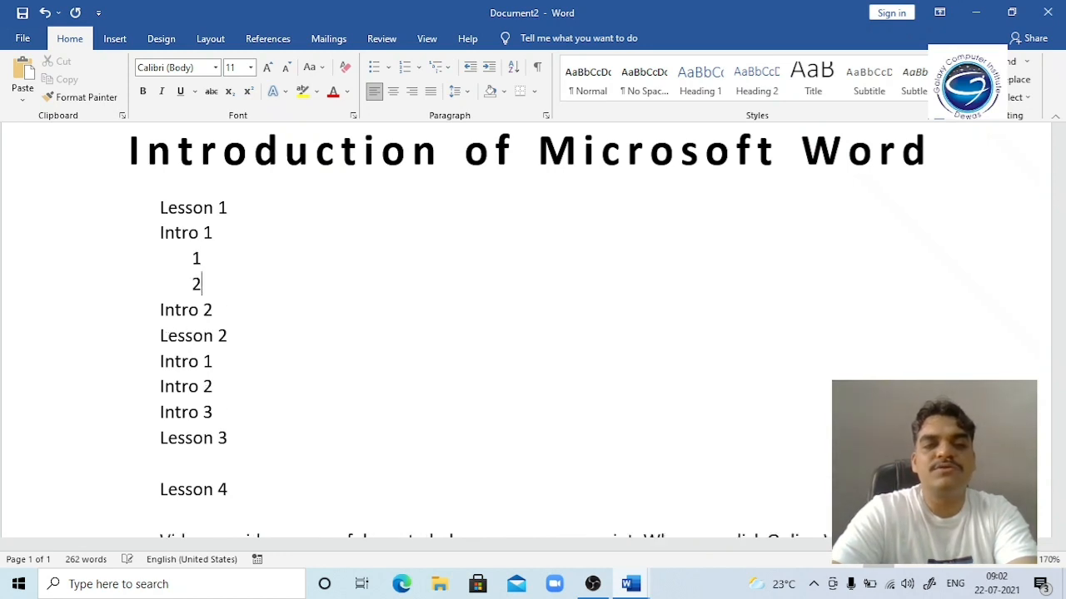
{"action": "key", "text": "Return"}
{"action": "type", "text": "3"}
{"action": "key", "text": "Left"}
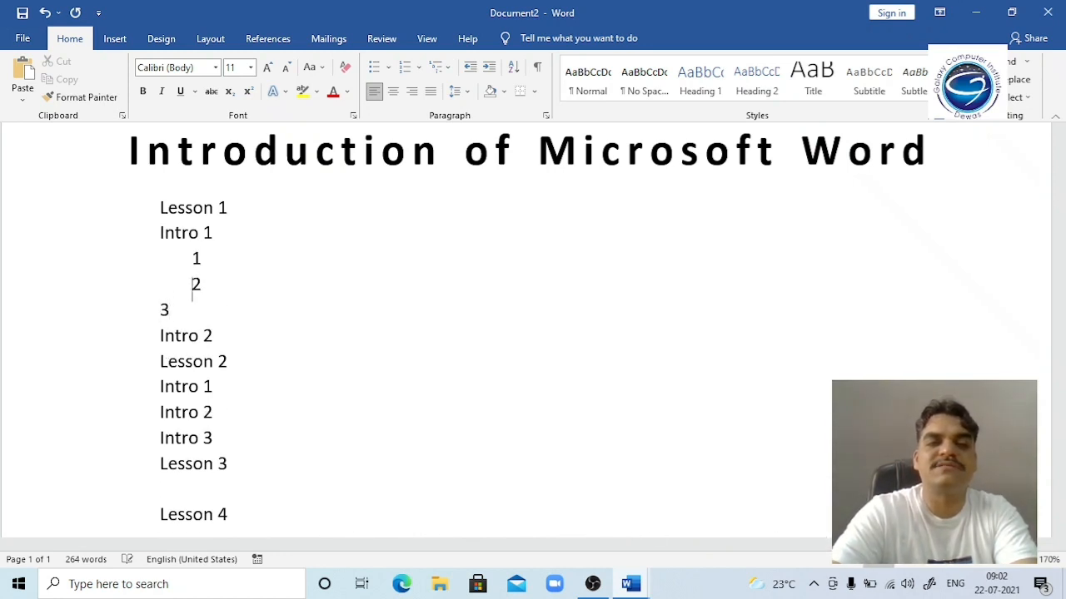
{"action": "key", "text": "Tab"}
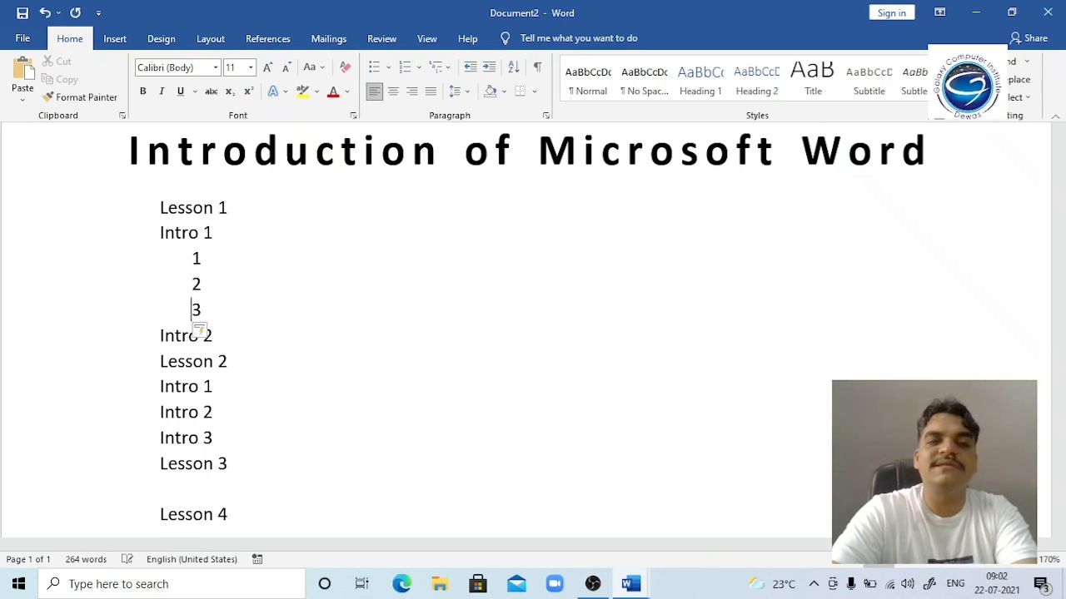
{"action": "key", "text": "Up"}
{"action": "key", "text": "Up"}
{"action": "key", "text": "Up"}
{"action": "key", "text": "Up"}
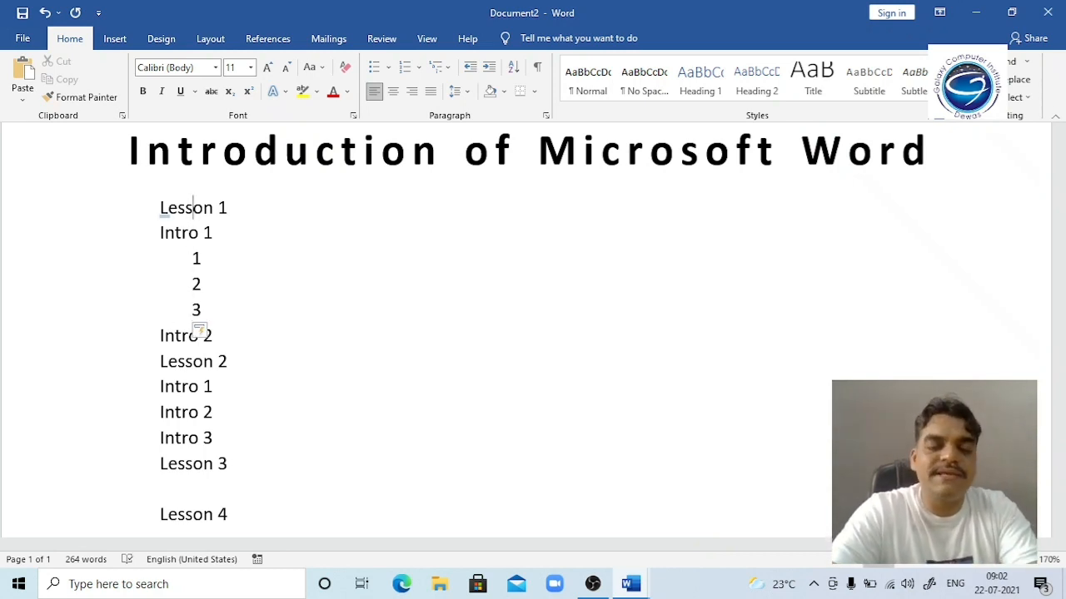
{"action": "key", "text": "Home"}
{"action": "key", "text": "shift+Down"}
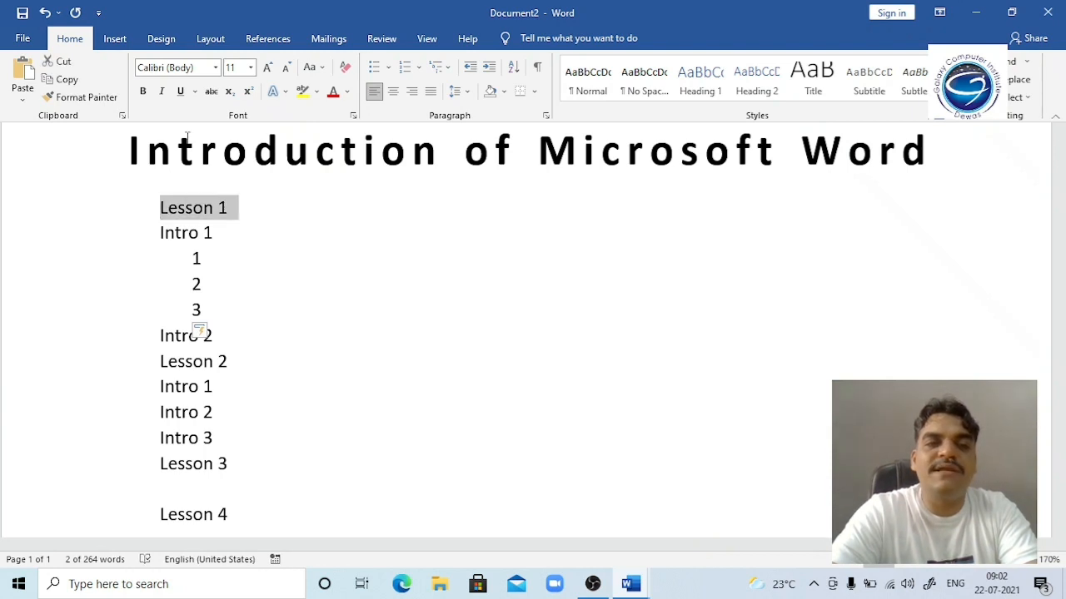
{"action": "key", "text": "shift+Down"}
{"action": "key", "text": "shift+Down"}
{"action": "key", "text": "shift+Down"}
{"action": "key", "text": "shift+Down"}
{"action": "key", "text": "ctrl+b"}
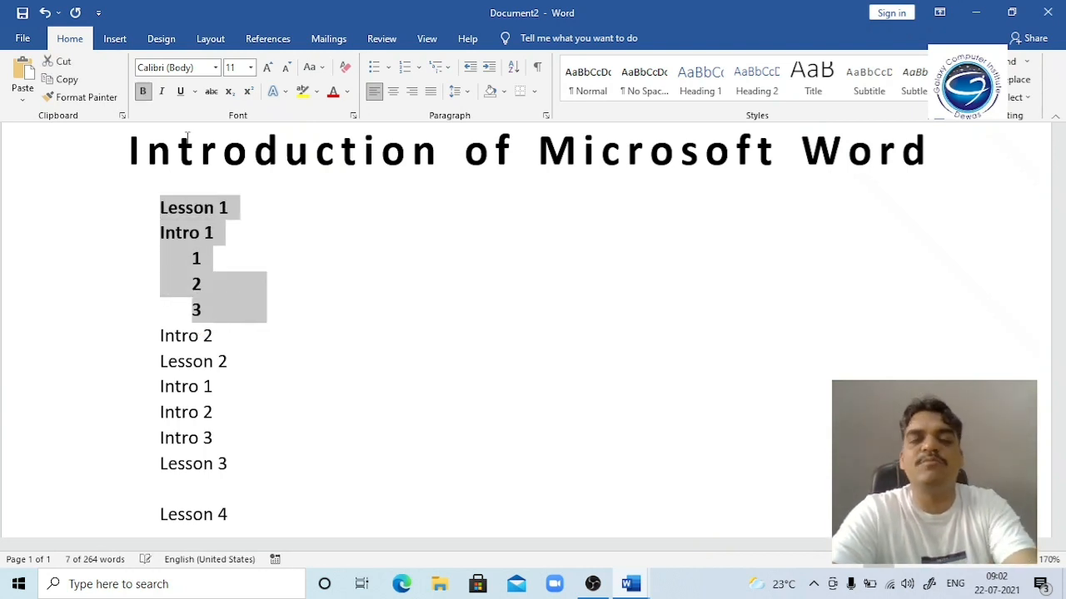
{"action": "key", "text": "ctrl+i"}
{"action": "key", "text": "ctrl+u"}
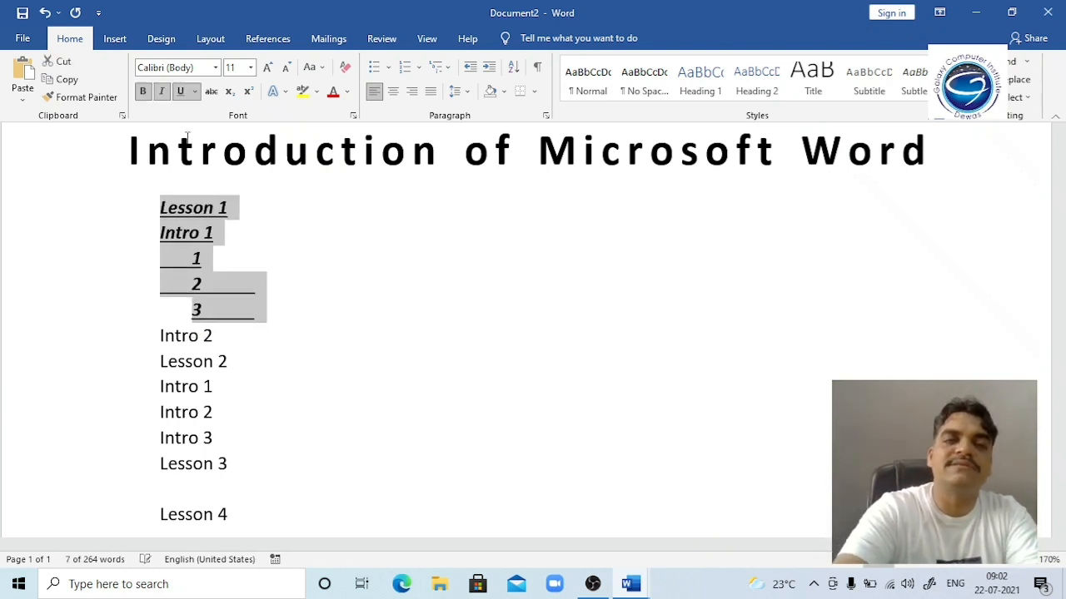
{"action": "key", "text": "ctrl+b"}
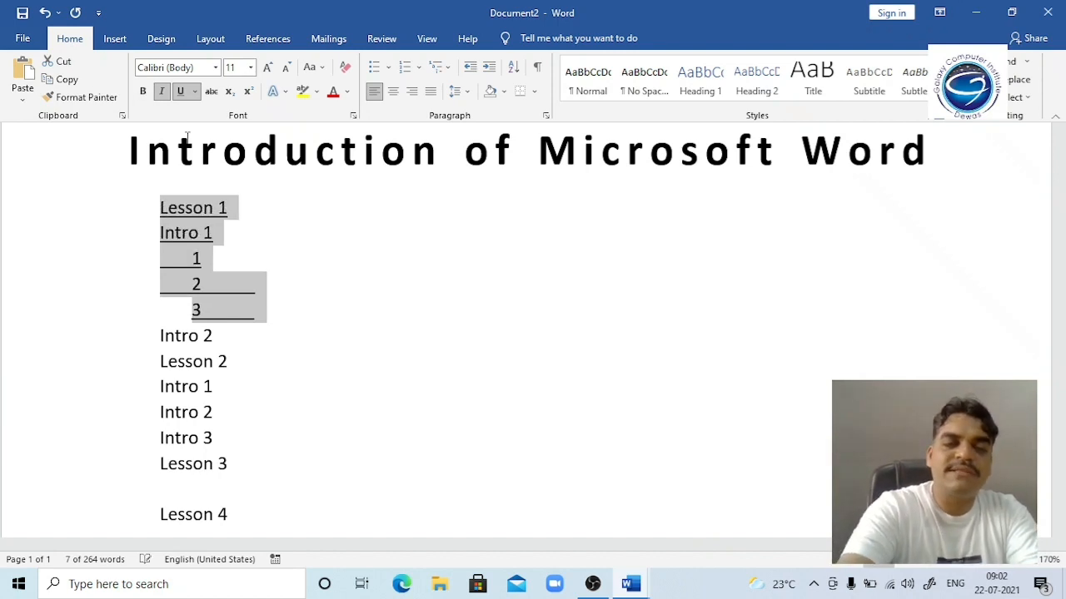
{"action": "key", "text": "ctrl+i"}
{"action": "key", "text": "ctrl+u"}
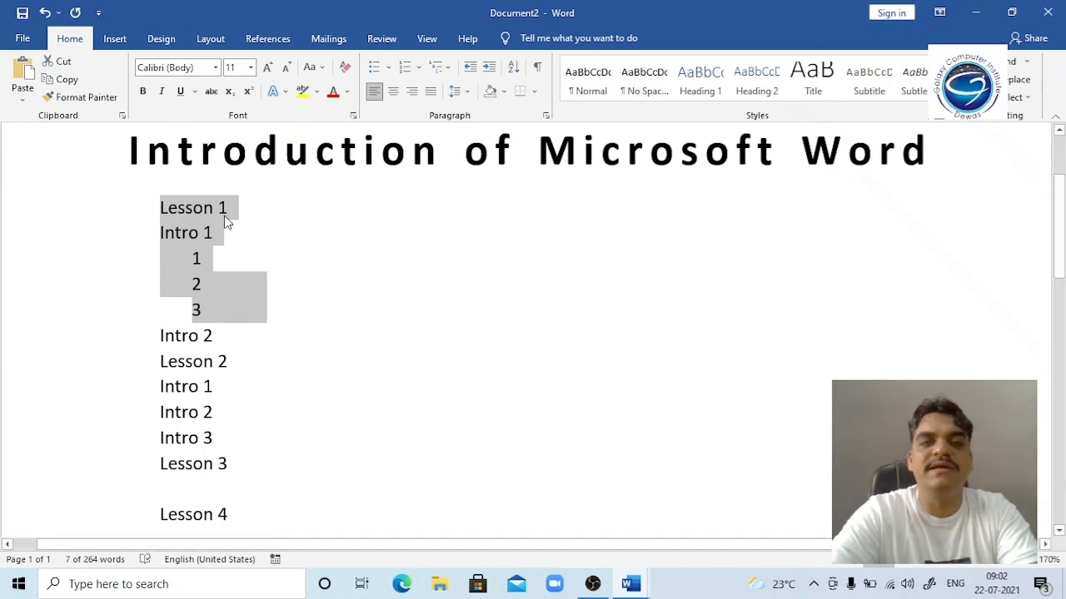
Step: Select the Lesson 1 line, then minimize Document2 and Word to reach Types of Office
{"action": "left_click", "coordinate": [516, 160]}
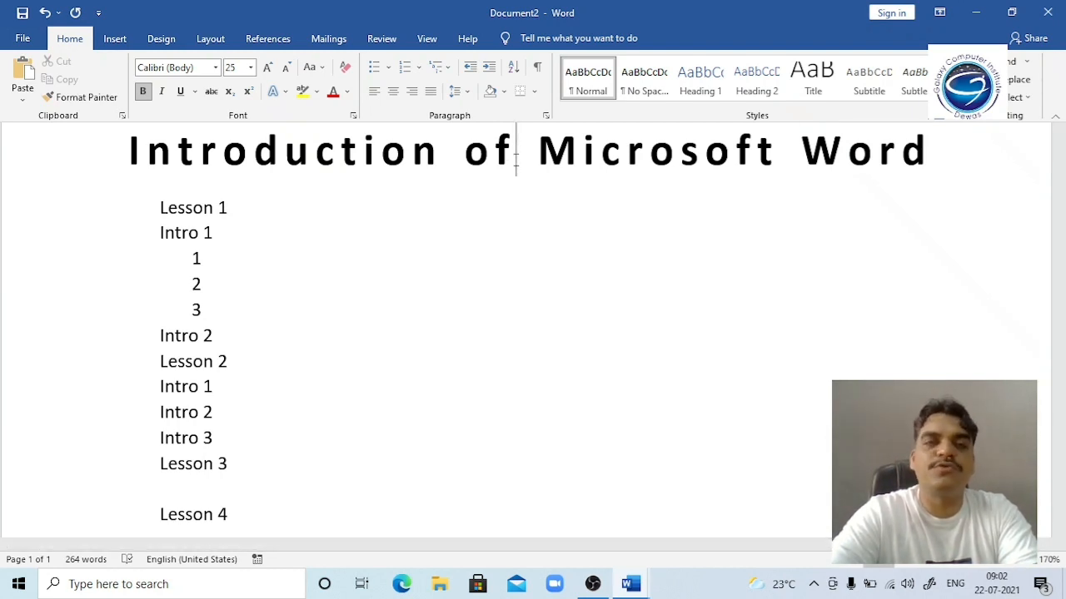
{"action": "left_click", "coordinate": [148, 210]}
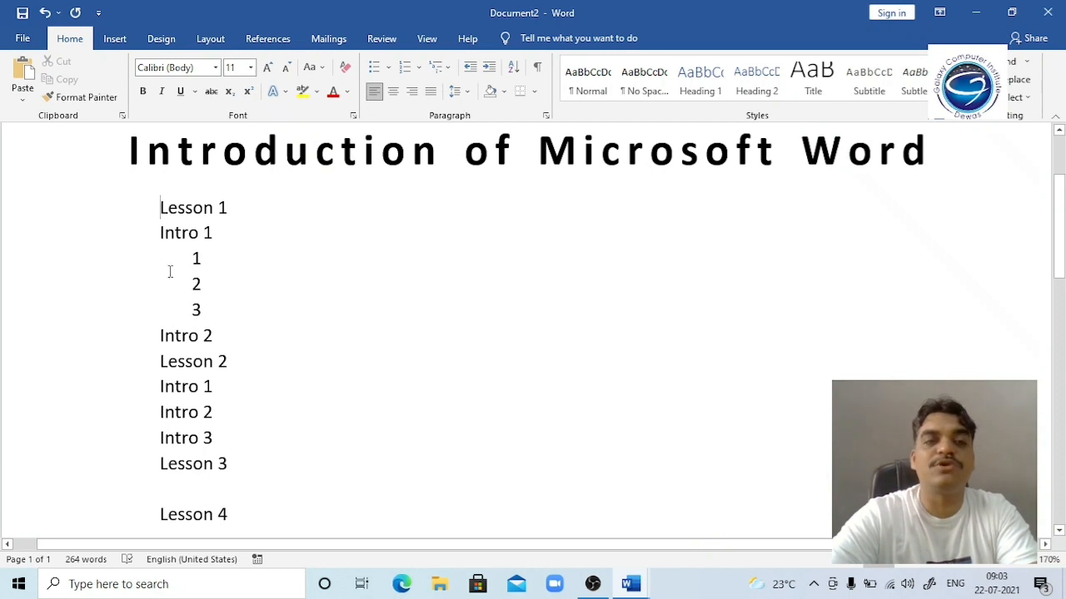
{"action": "left_click", "coordinate": [154, 210]}
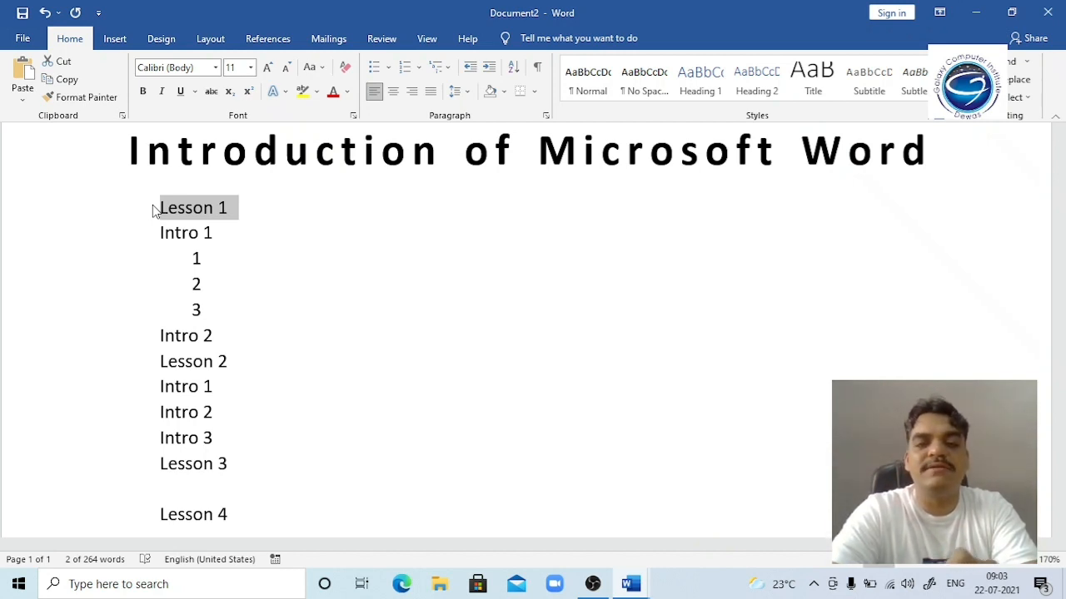
{"action": "left_click", "coordinate": [963, 10]}
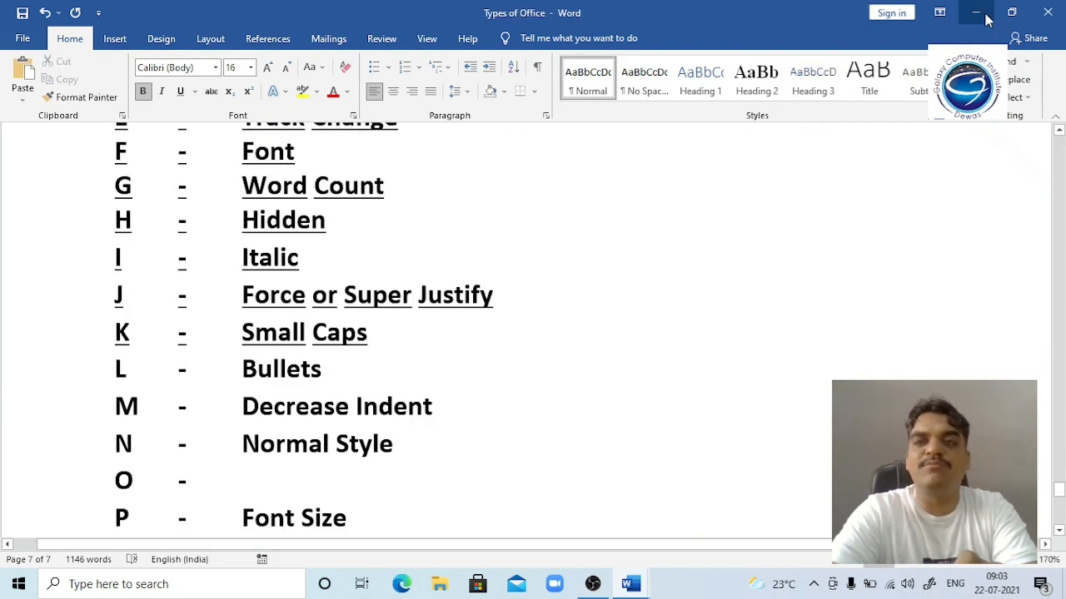
{"action": "left_click", "coordinate": [978, 13]}
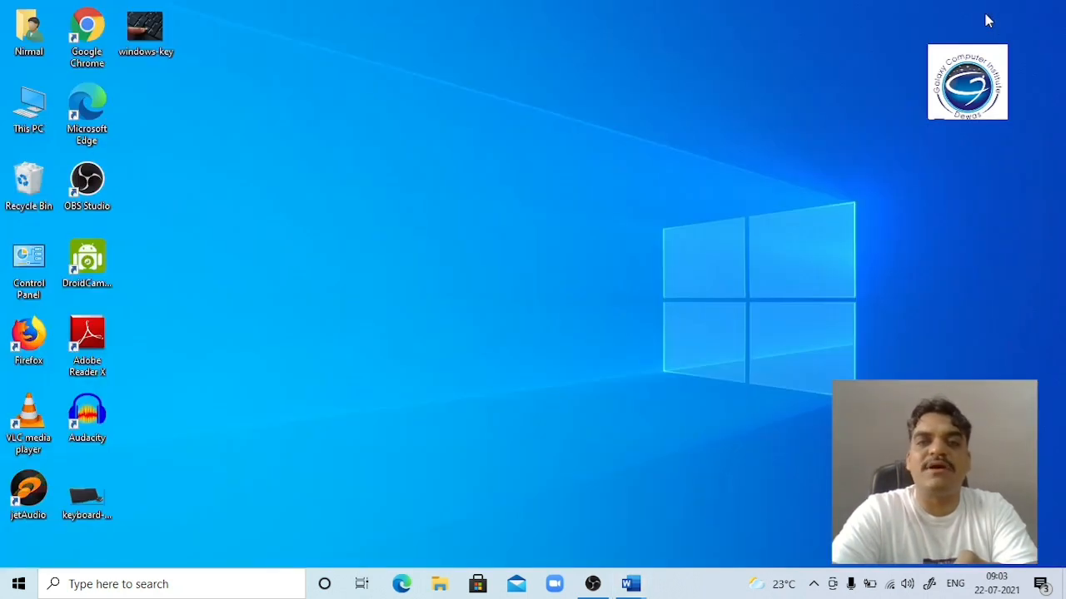
{"action": "double_click", "coordinate": [95, 501]}
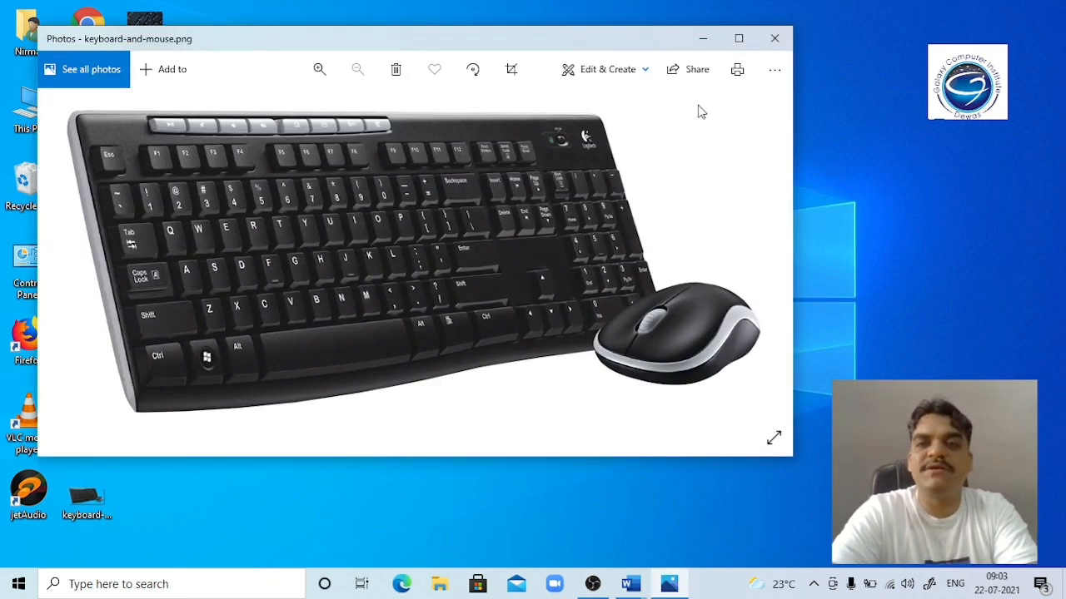
{"action": "left_click", "coordinate": [738, 39]}
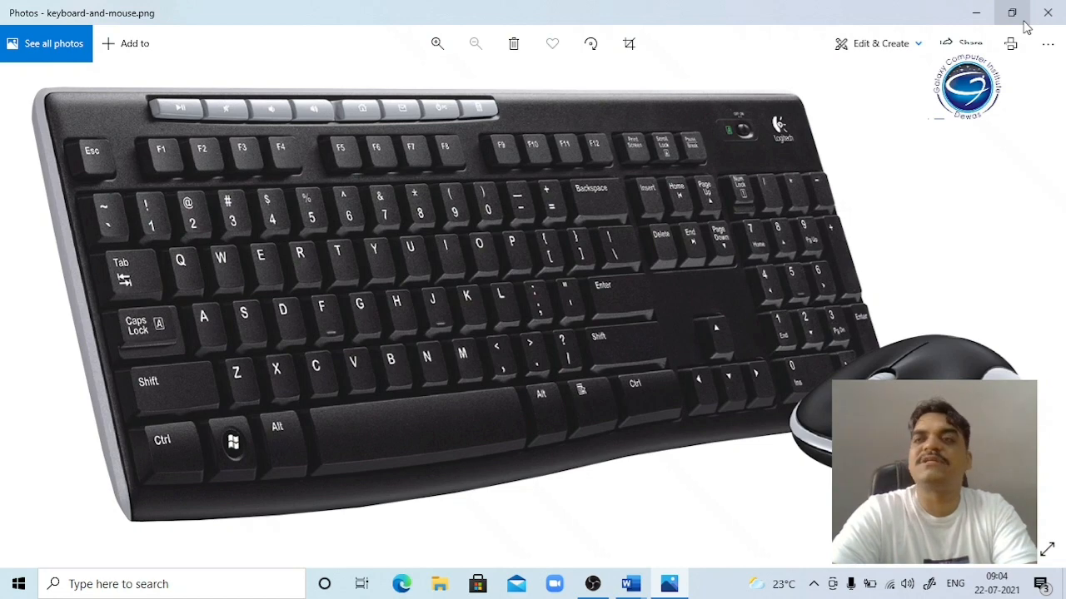
{"action": "left_click", "coordinate": [1047, 15]}
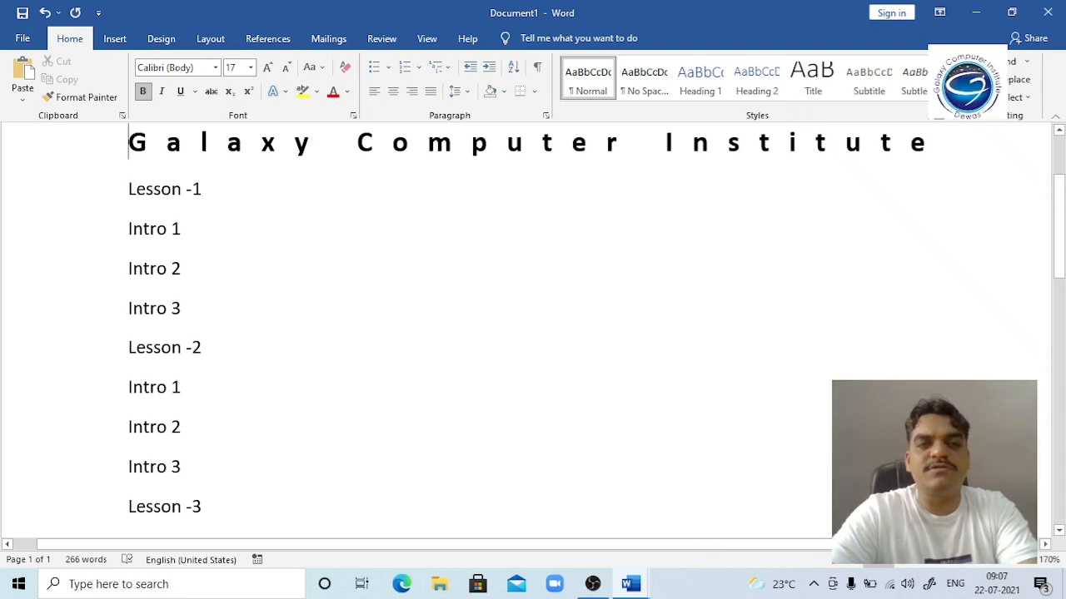
Step: Make Lesson -1 a Heading 1 with Ctrl+Alt+1 and show the navigation headings pane
{"action": "key", "text": "Down"}
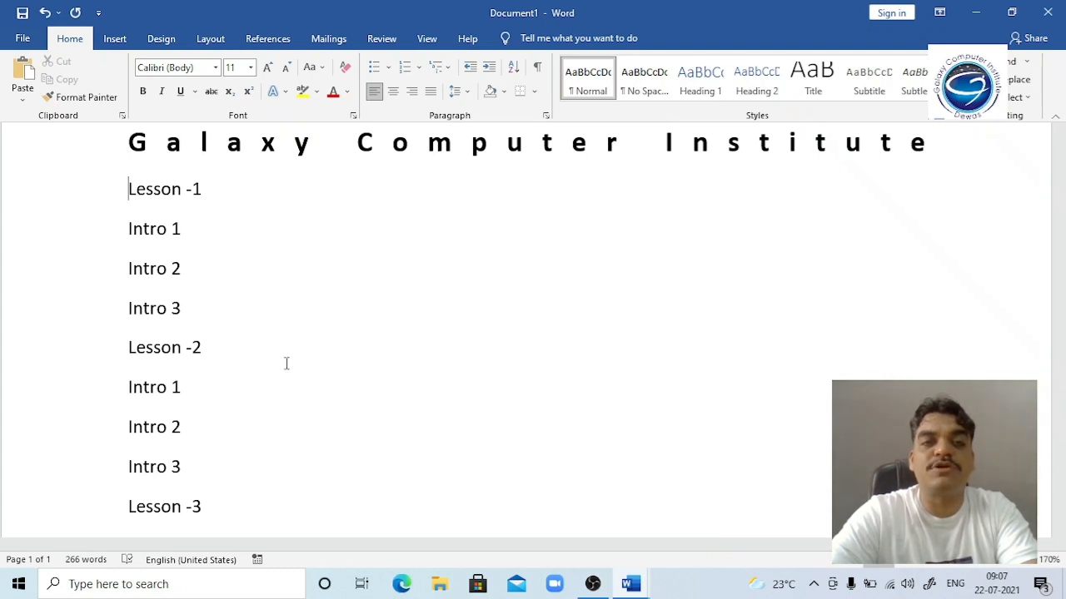
{"action": "key", "text": "shift+Down"}
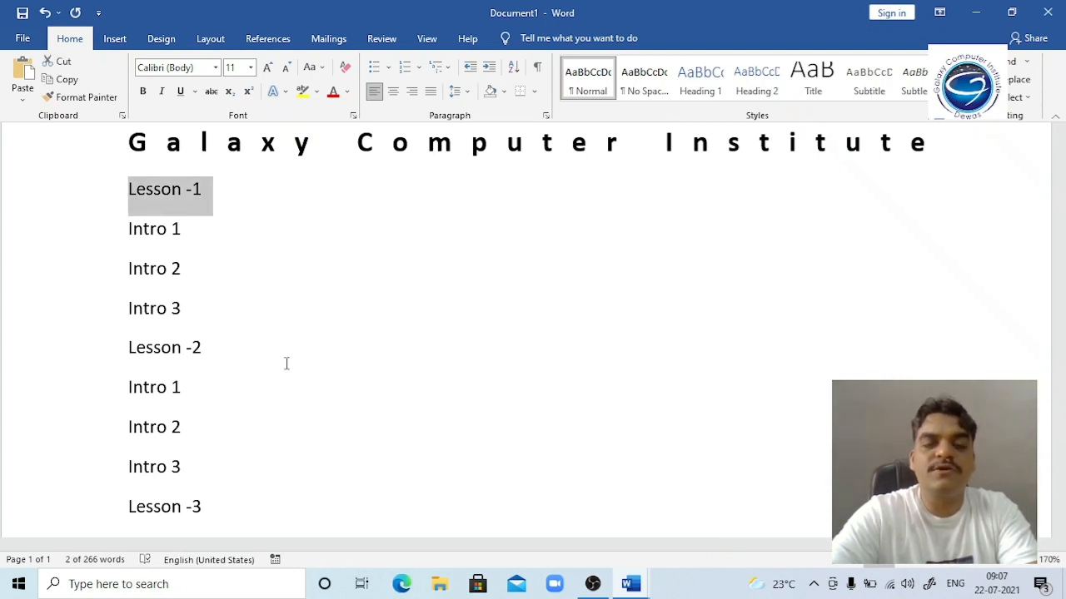
{"action": "key", "text": "ctrl+alt+1"}
{"action": "key", "text": "ctrl+f"}
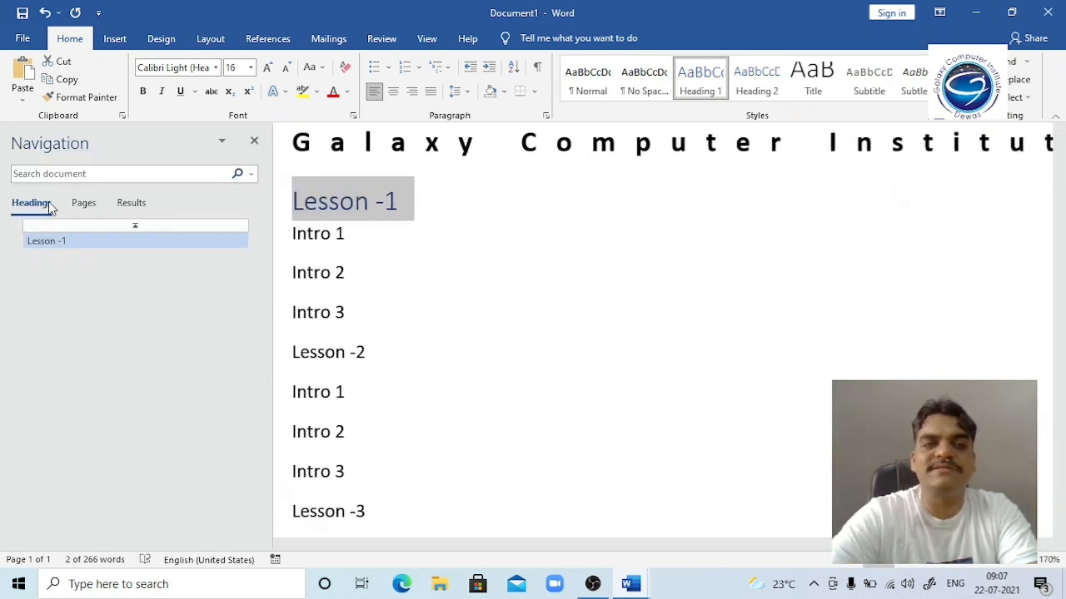
{"action": "left_click", "coordinate": [412, 203]}
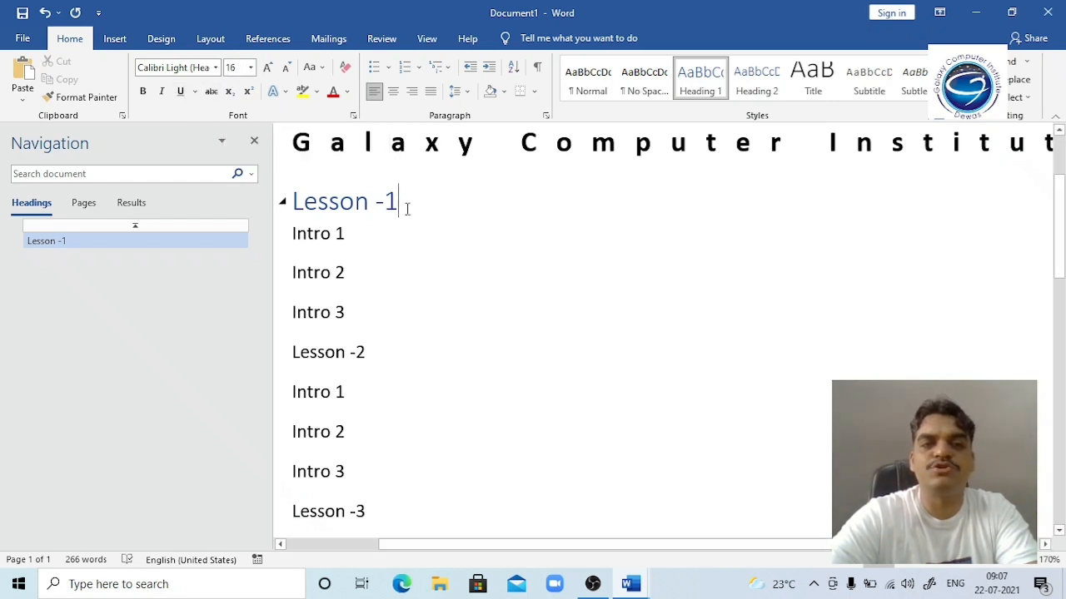
Step: Make Lesson -2 and Lesson -3 Heading 1, then select Intro 1 through Intro 3 under Lesson -1
{"action": "key", "text": "Down"}
{"action": "key", "text": "Down"}
{"action": "key", "text": "Down"}
{"action": "key", "text": "Down"}
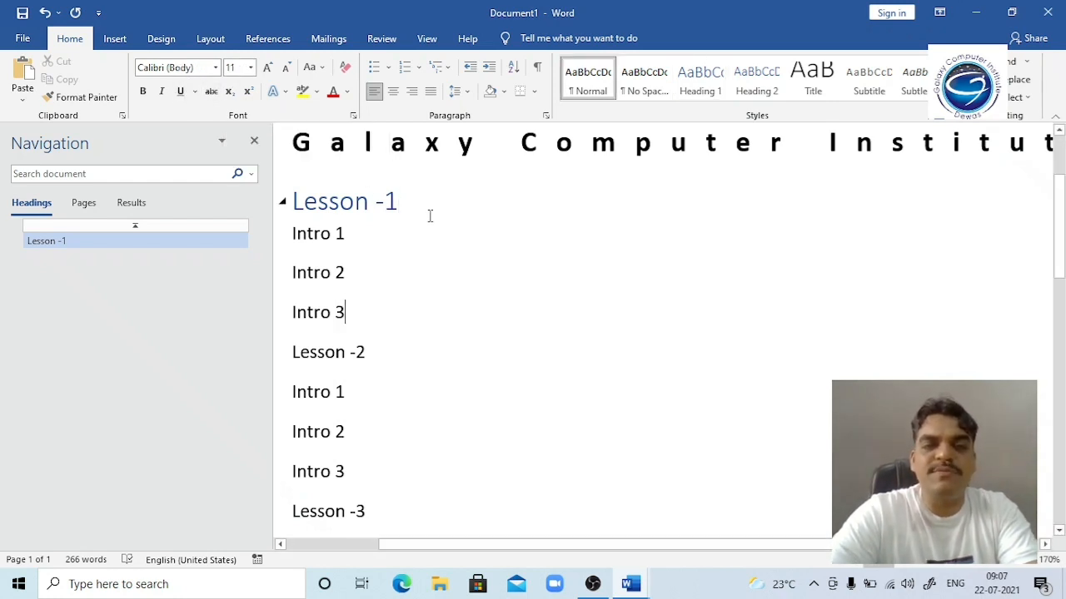
{"action": "key", "text": "shift+Home"}
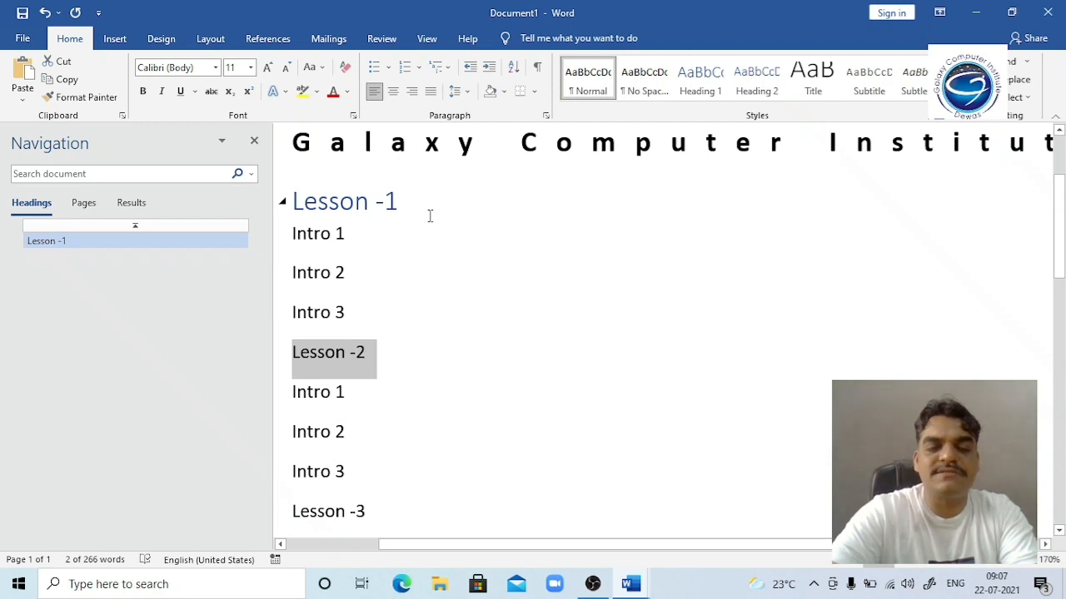
{"action": "key", "text": "ctrl+alt+1"}
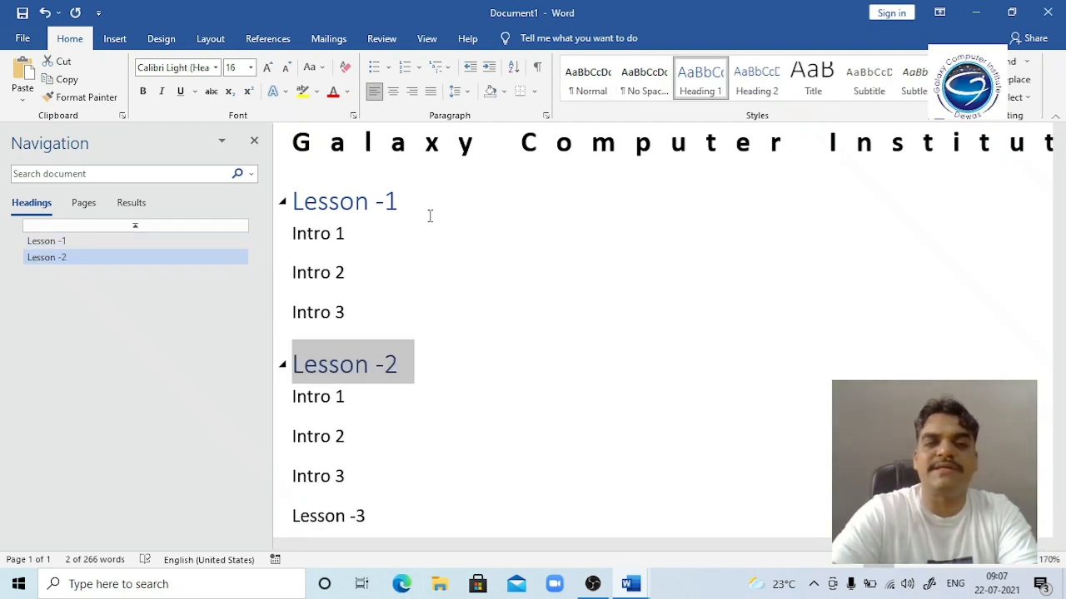
{"action": "key", "text": "Down"}
{"action": "key", "text": "Down"}
{"action": "key", "text": "Down"}
{"action": "key", "text": "Down"}
{"action": "key", "text": "shift+Up"}
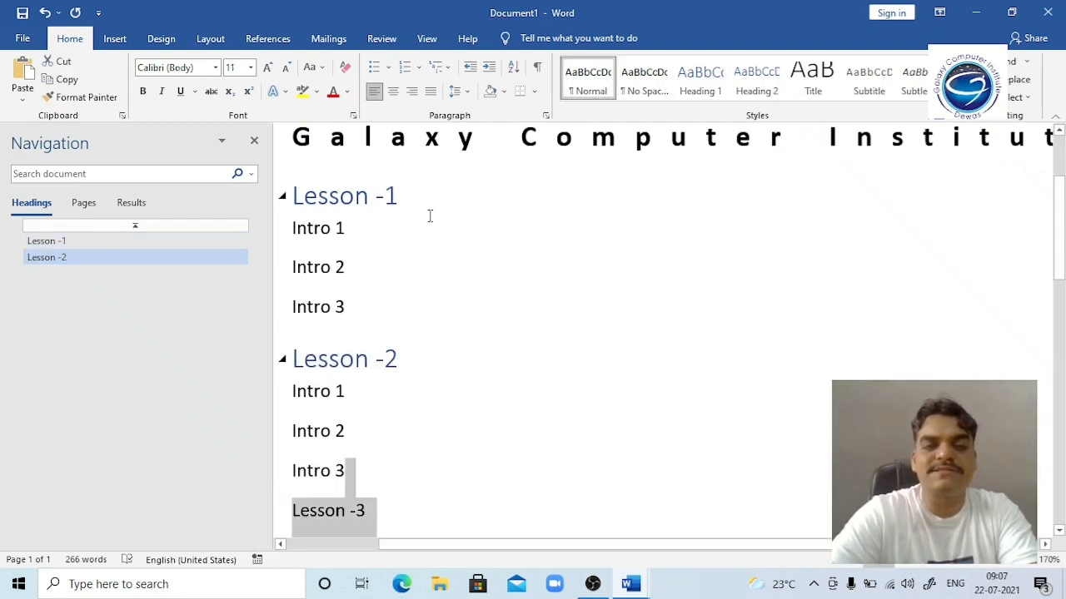
{"action": "key", "text": "shift+Right"}
{"action": "key", "text": "ctrl+alt+1"}
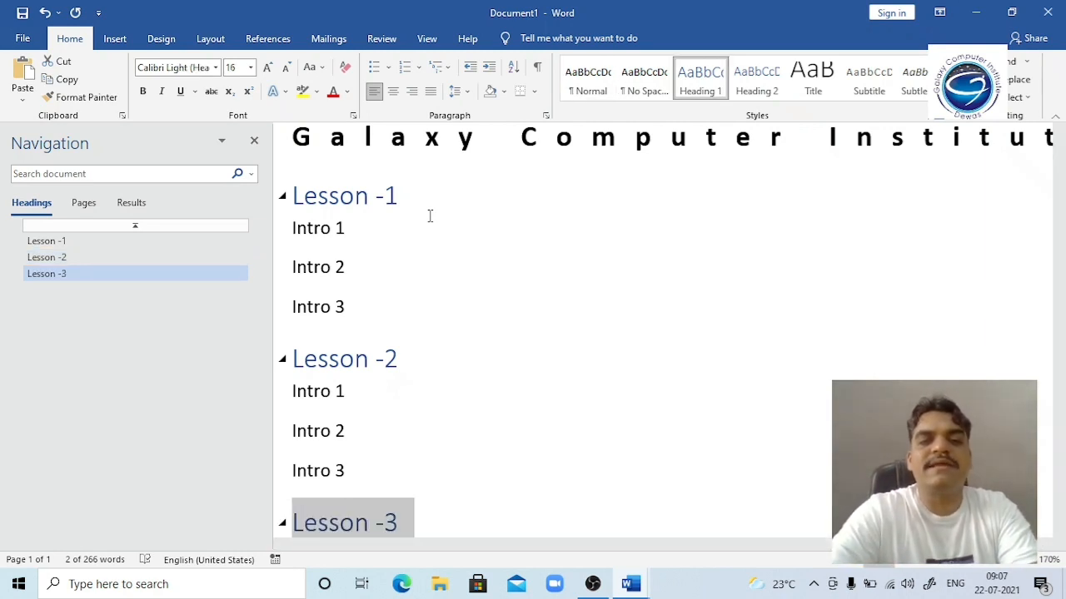
{"action": "left_click", "coordinate": [291, 226]}
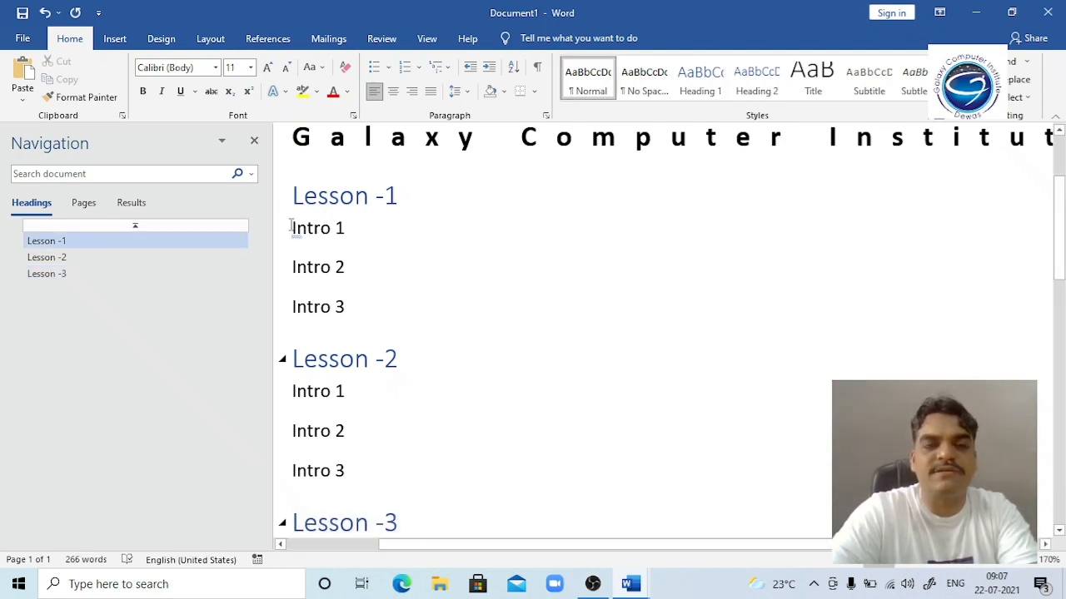
{"action": "key", "text": "shift+Down"}
{"action": "key", "text": "shift+Down"}
{"action": "key", "text": "shift+Down"}
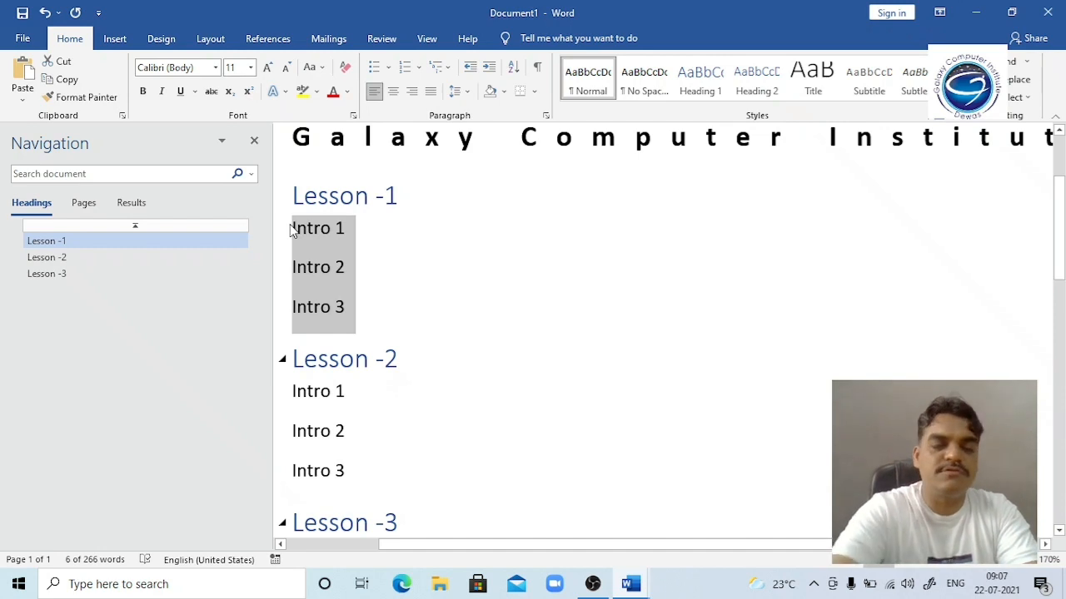
Step: Make Intro 1–3 under Lesson -1 and Lesson -2 Heading 2 headings with Ctrl+Alt+2
{"action": "key", "text": "ctrl+alt+2"}
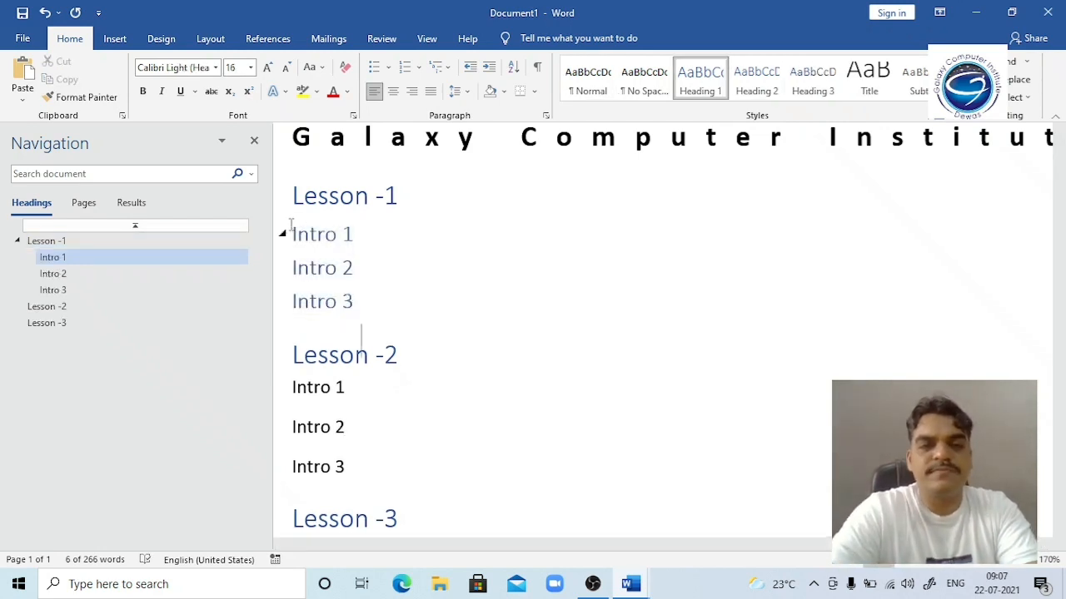
{"action": "key", "text": "Down"}
{"action": "key", "text": "Down"}
{"action": "key", "text": "Up"}
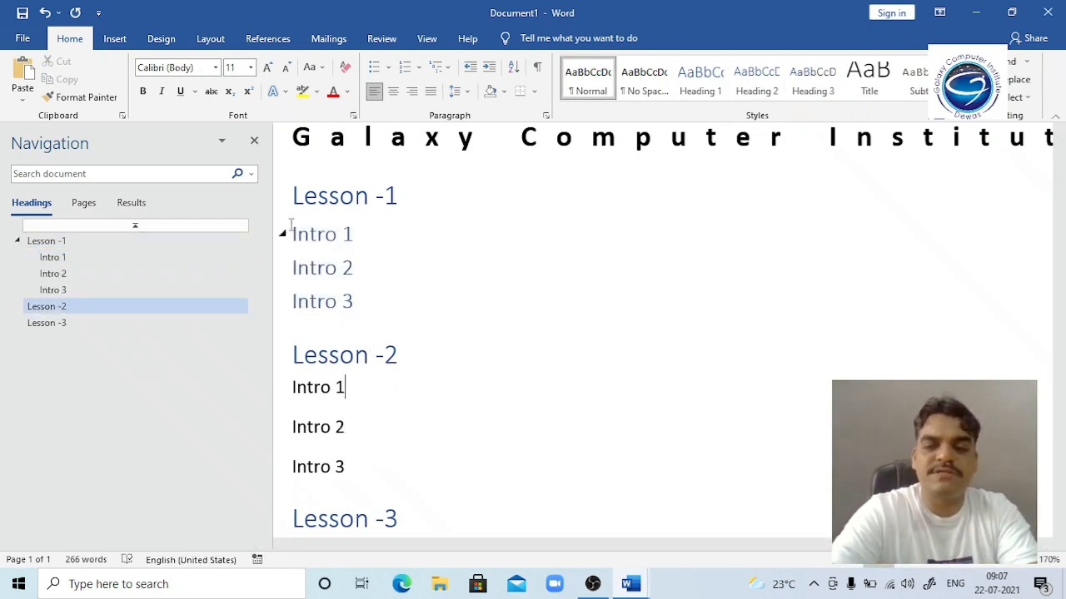
{"action": "key", "text": "Home"}
{"action": "key", "text": "shift+Down"}
{"action": "key", "text": "shift+Down"}
{"action": "key", "text": "shift+Down"}
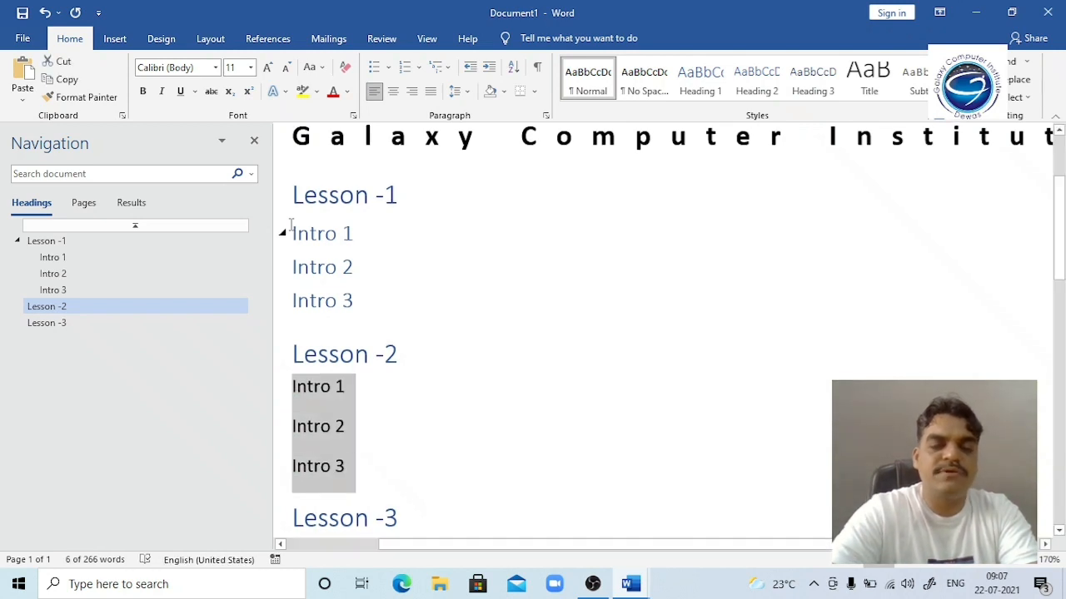
{"action": "key", "text": "ctrl+alt+2"}
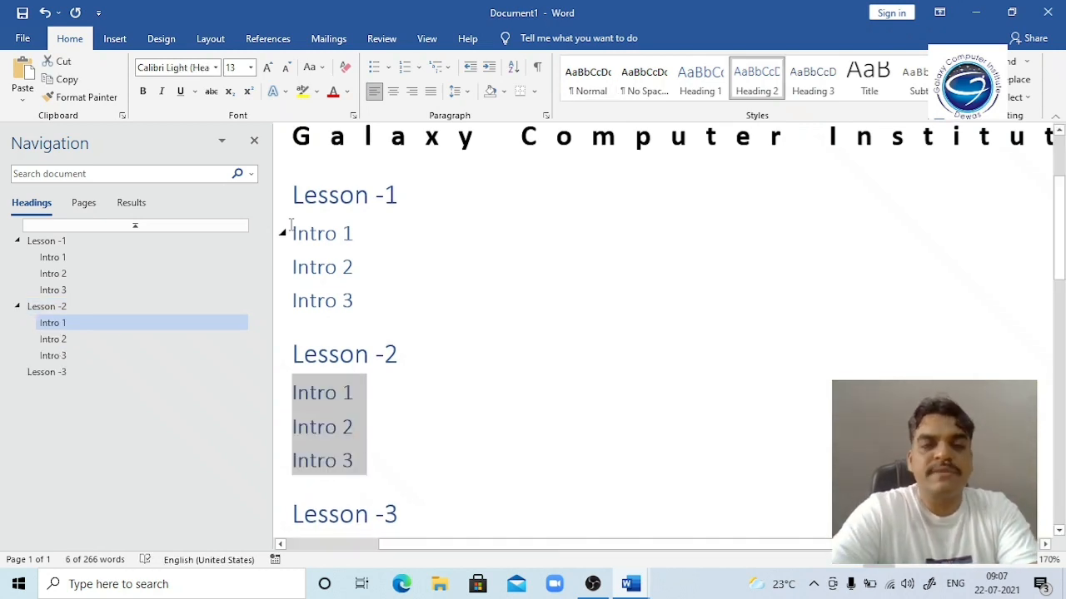
Step: Add indented lines '1' and '2' below Intro 1 under Lesson -1
{"action": "key", "text": "Up"}
{"action": "key", "text": "Up"}
{"action": "key", "text": "Up"}
{"action": "key", "text": "Up"}
{"action": "key", "text": "Right"}
{"action": "key", "text": "Right"}
{"action": "key", "text": "Right"}
{"action": "key", "text": "Right"}
{"action": "key", "text": "Right"}
{"action": "key", "text": "Right"}
{"action": "key", "text": "Right"}
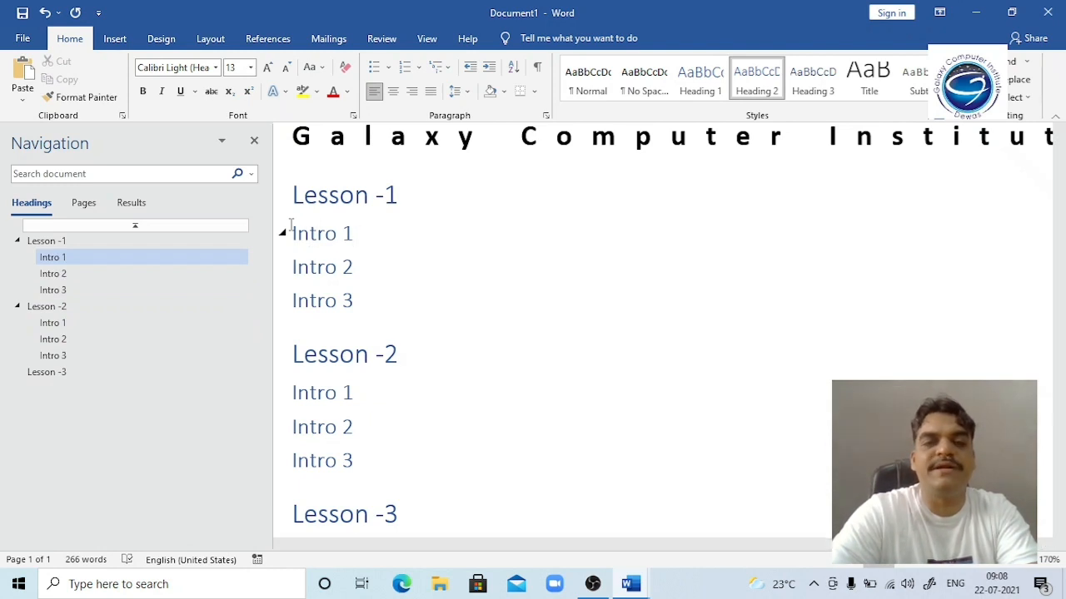
{"action": "key", "text": "Return"}
{"action": "key", "text": "Tab"}
{"action": "type", "text": "1"}
{"action": "key", "text": "Return"}
{"action": "key", "text": "Tab"}
{"action": "type", "text": "2"}
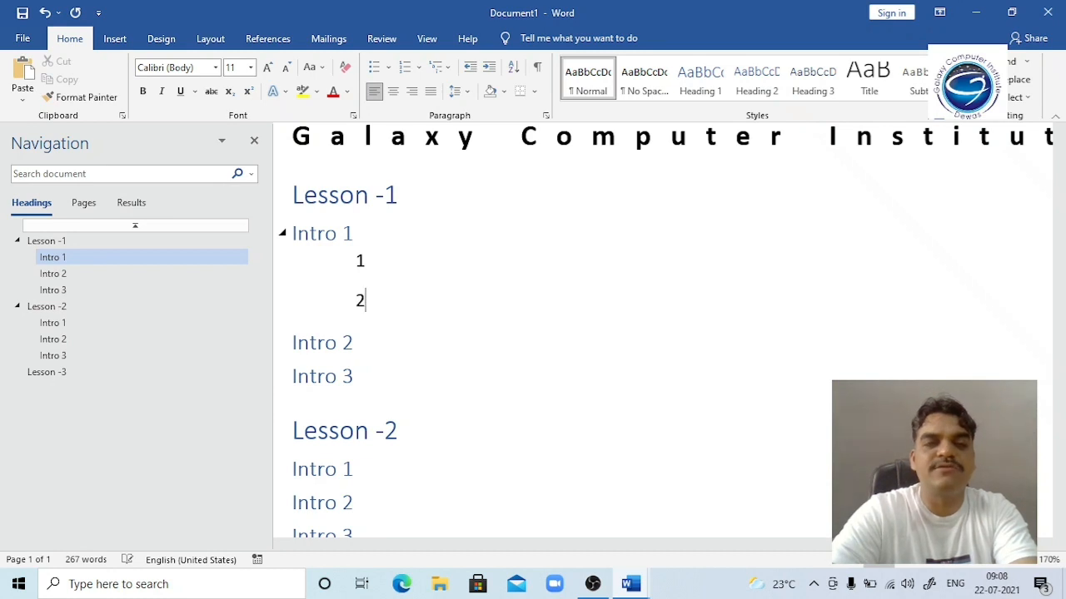
Step: Make lines 1 and 2 Heading 3, then check the styles of Lesson -1, Intro 1 and line 2
{"action": "key", "text": "Up"}
{"action": "key", "text": "Left"}
{"action": "key", "text": "shift+Down"}
{"action": "key", "text": "shift+Down"}
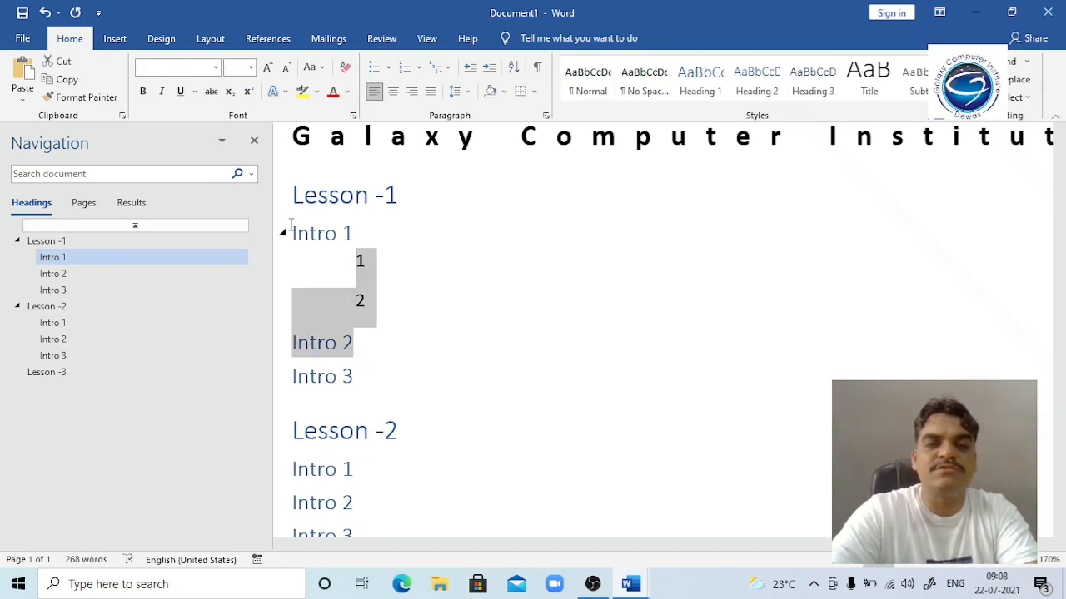
{"action": "key", "text": "shift+Up"}
{"action": "key", "text": "shift+End"}
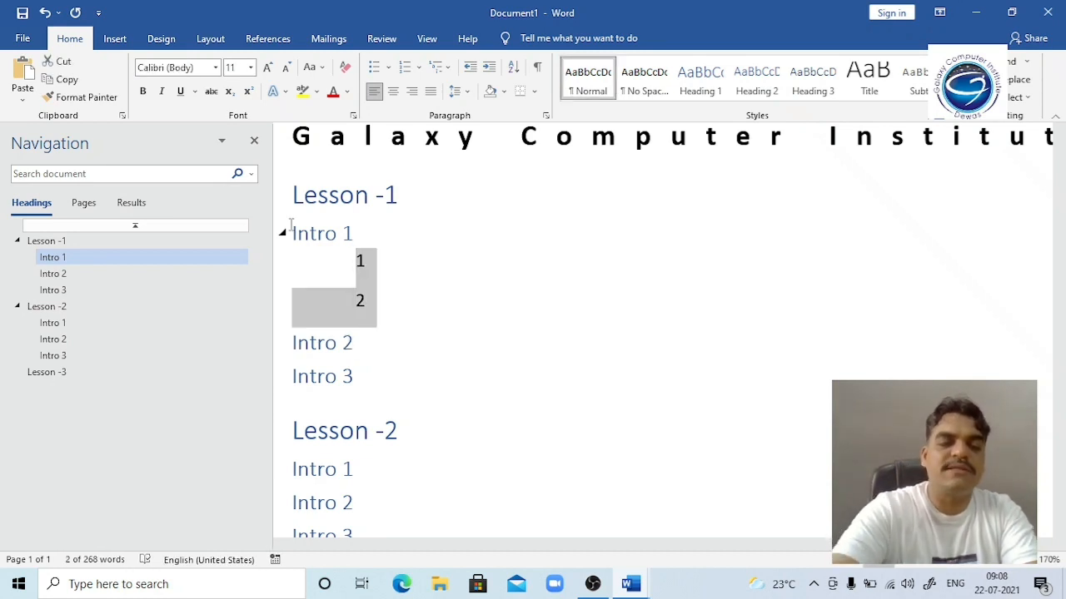
{"action": "key", "text": "ctrl+alt+3"}
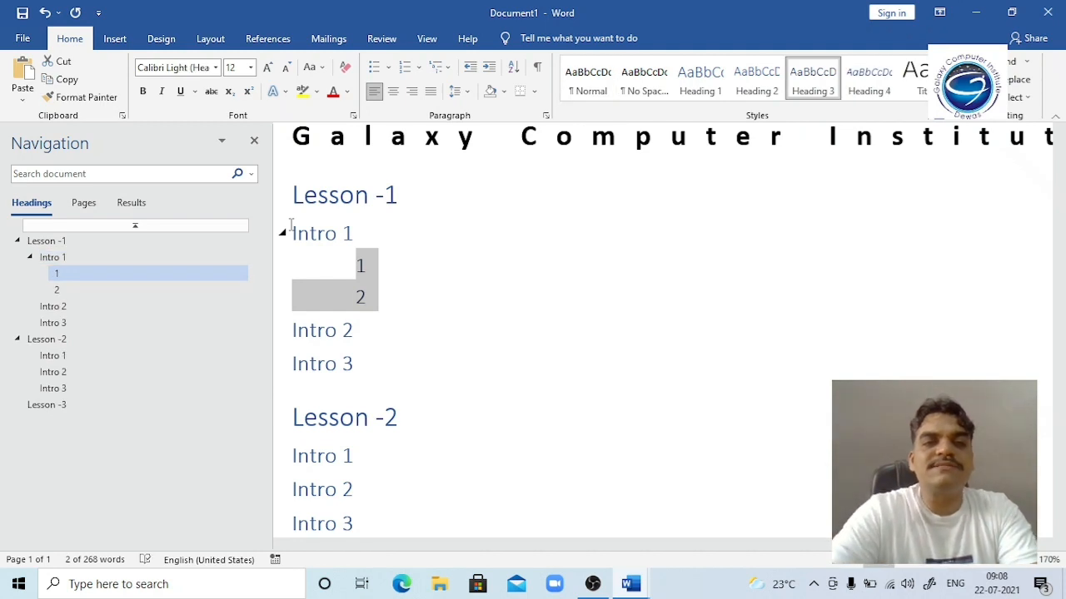
{"action": "left_click", "coordinate": [340, 196]}
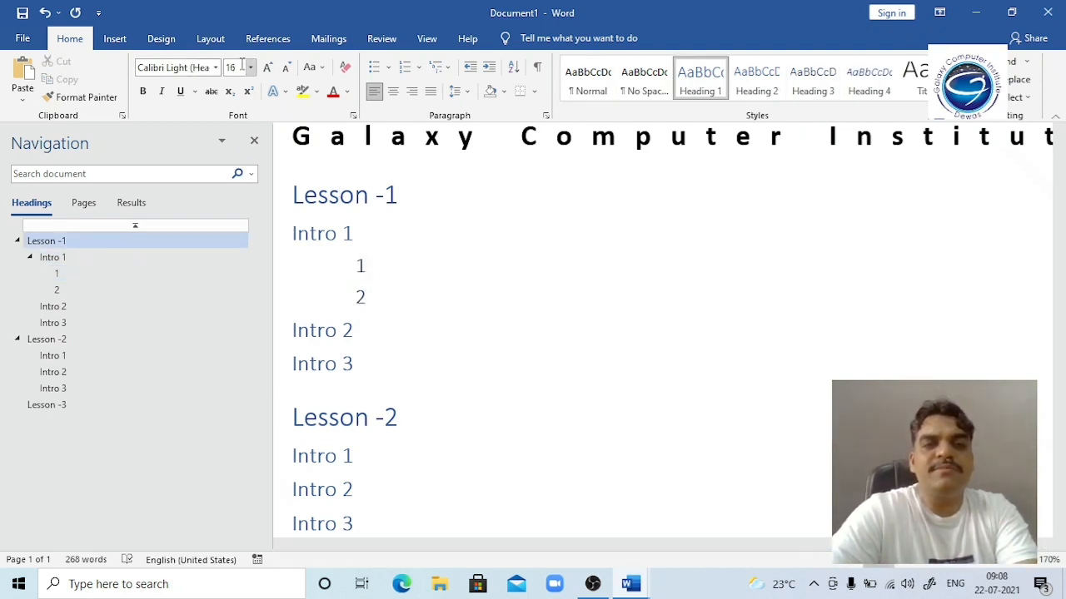
{"action": "left_click", "coordinate": [325, 233]}
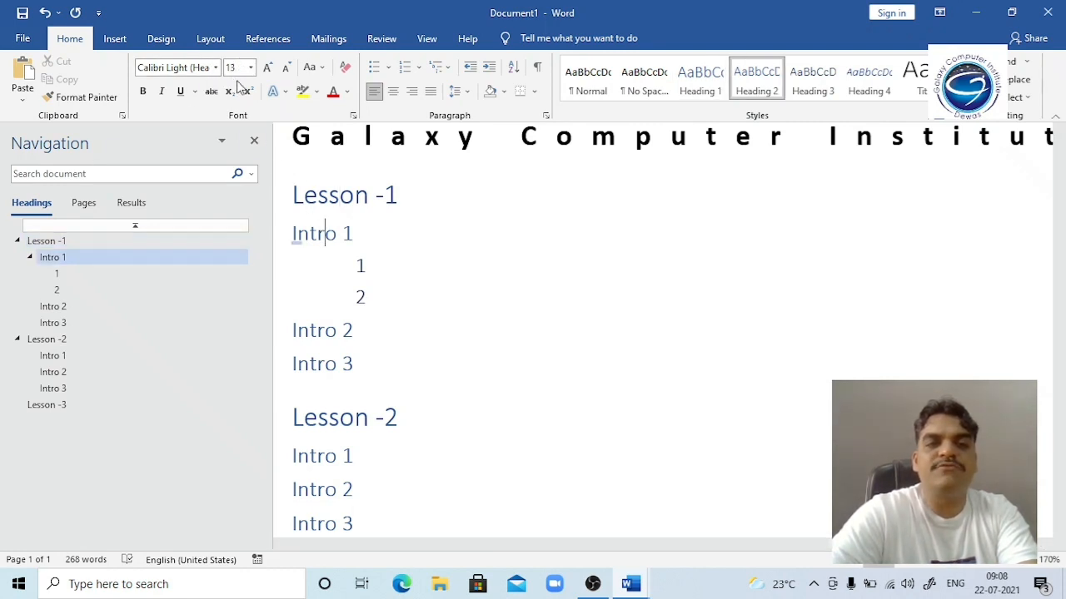
{"action": "left_click", "coordinate": [350, 292]}
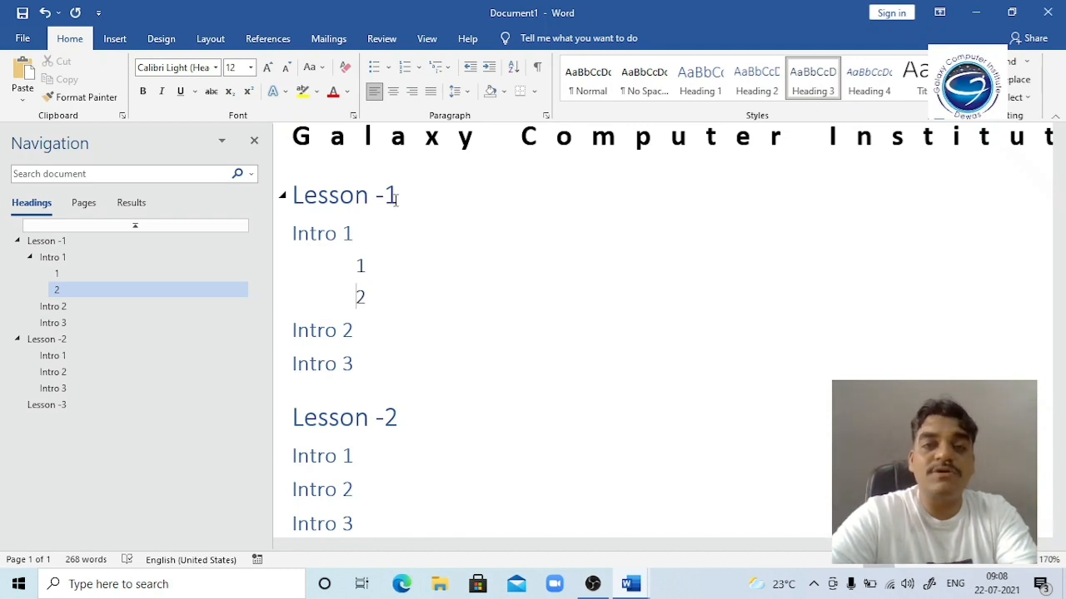
Step: Check the 2 line's style, then close the Navigation pane with its X
{"action": "left_click", "coordinate": [356, 297]}
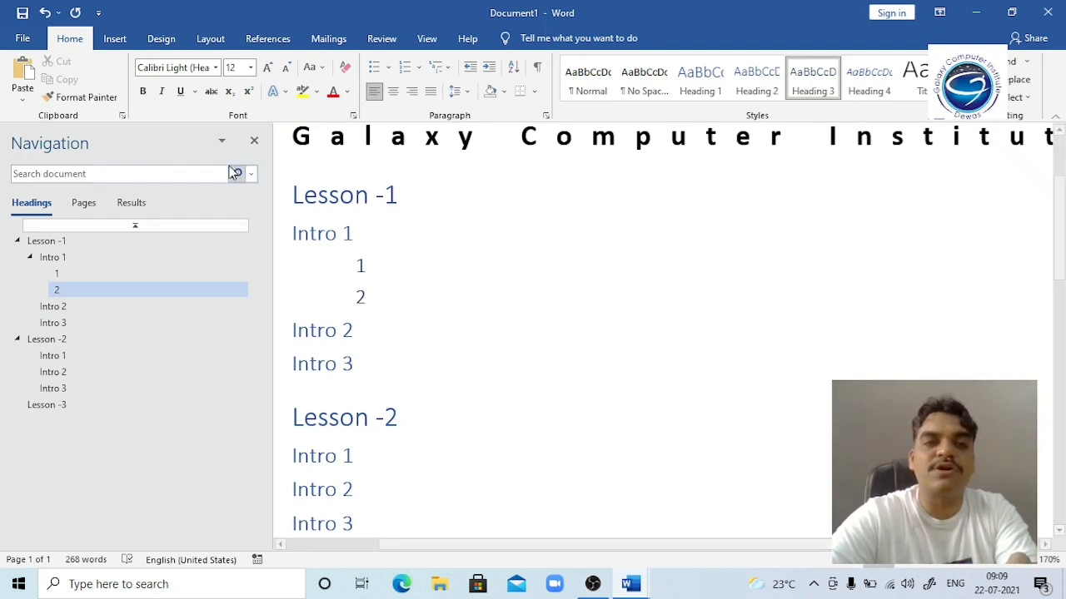
{"action": "left_click", "coordinate": [254, 140]}
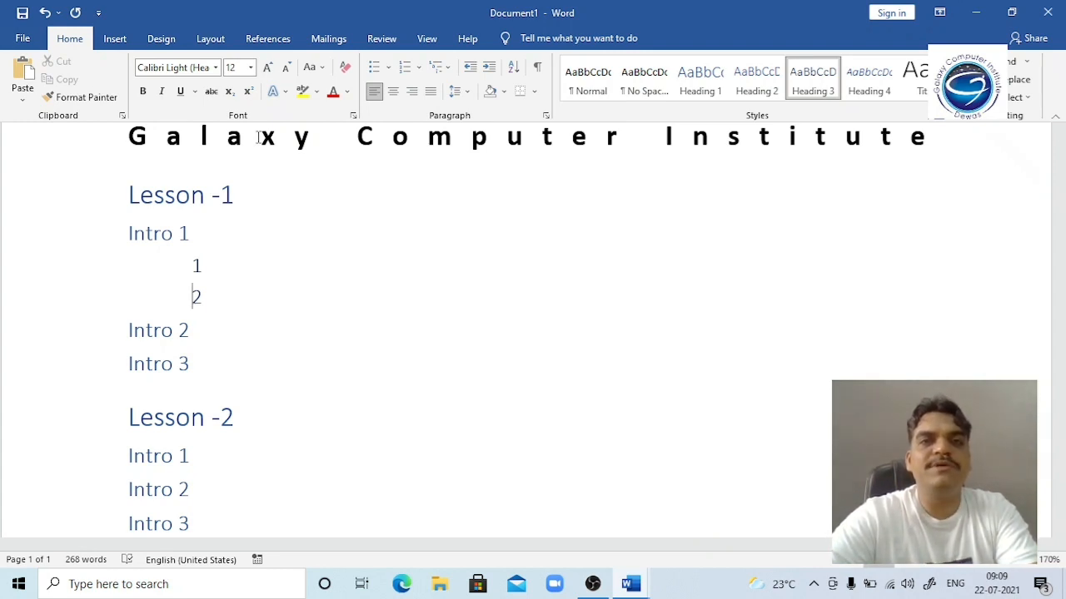
Step: Add a new top line reading 'Shift + Alt + Arrow', with justification turned off
{"action": "key", "text": "Up"}
{"action": "key", "text": "Up"}
{"action": "key", "text": "Up"}
{"action": "key", "text": "Up"}
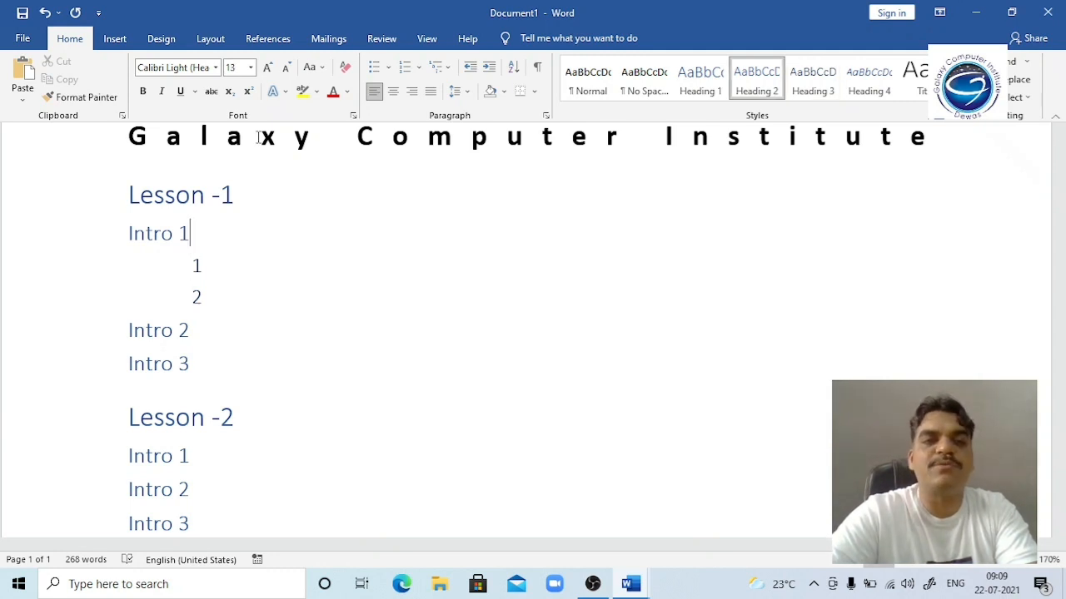
{"action": "key", "text": "Left"}
{"action": "key", "text": "Left"}
{"action": "key", "text": "Left"}
{"action": "key", "text": "Left"}
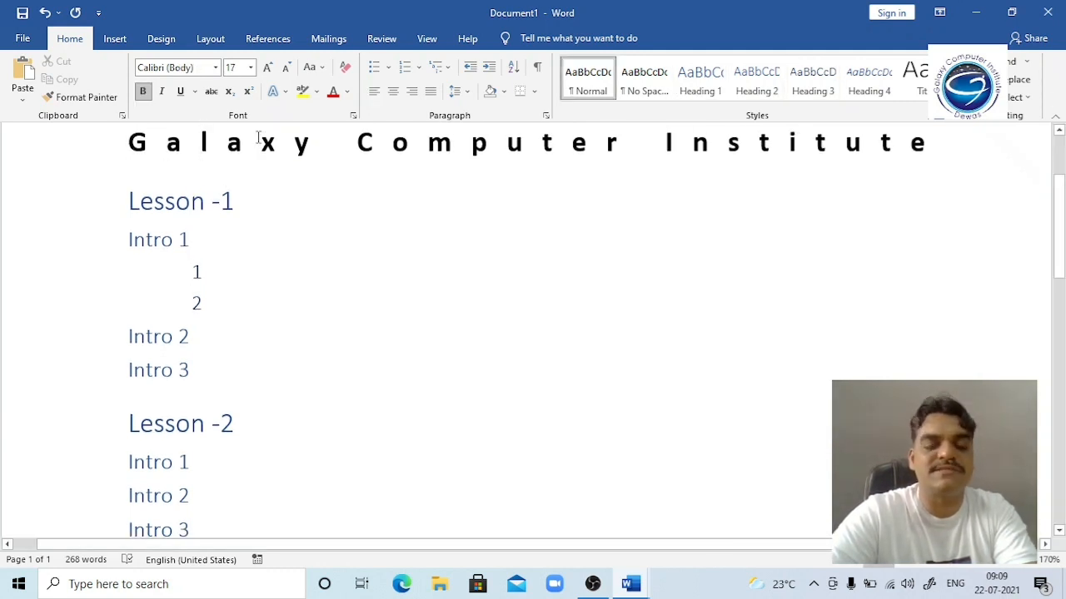
{"action": "key", "text": "Return"}
{"action": "key", "text": "Return"}
{"action": "key", "text": "Up"}
{"action": "key", "text": "Up"}
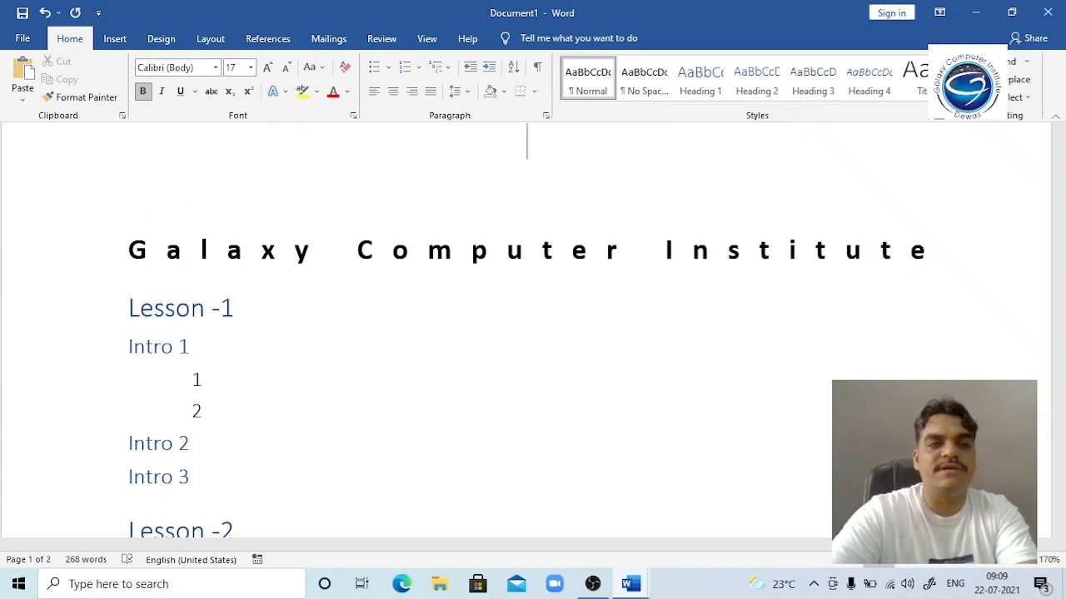
{"action": "type", "text": "Shift"}
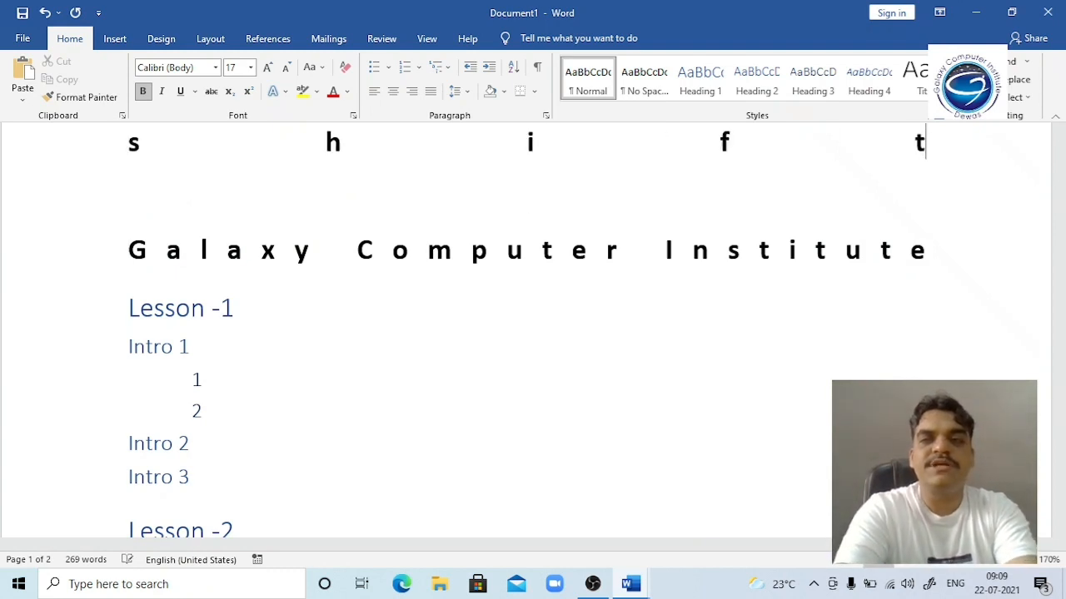
{"action": "key", "text": "ctrl+j"}
{"action": "type", "text": "+ "}
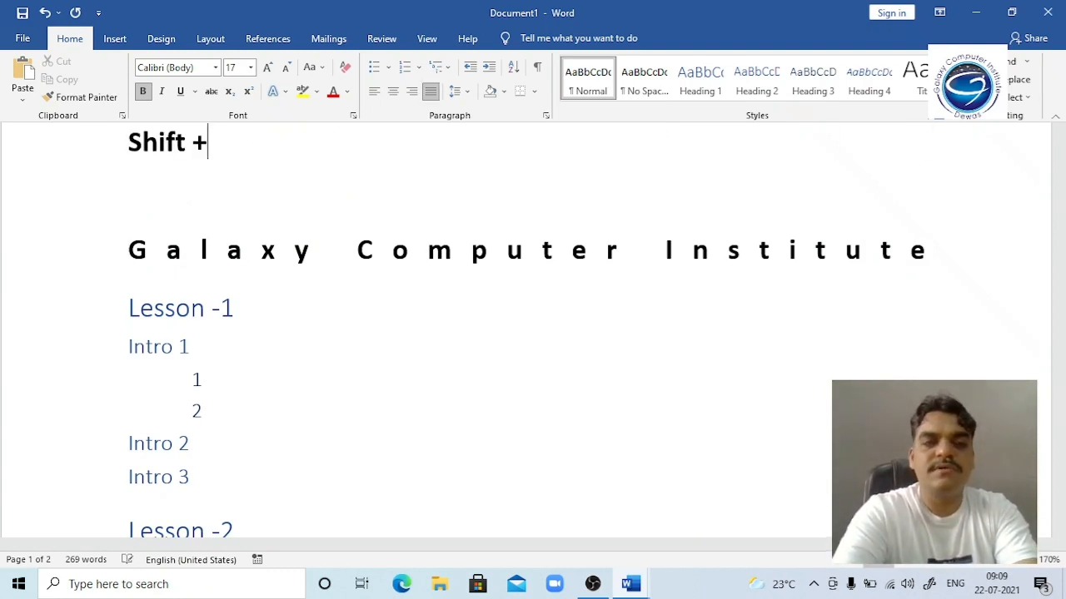
{"action": "type", "text": "Alt "}
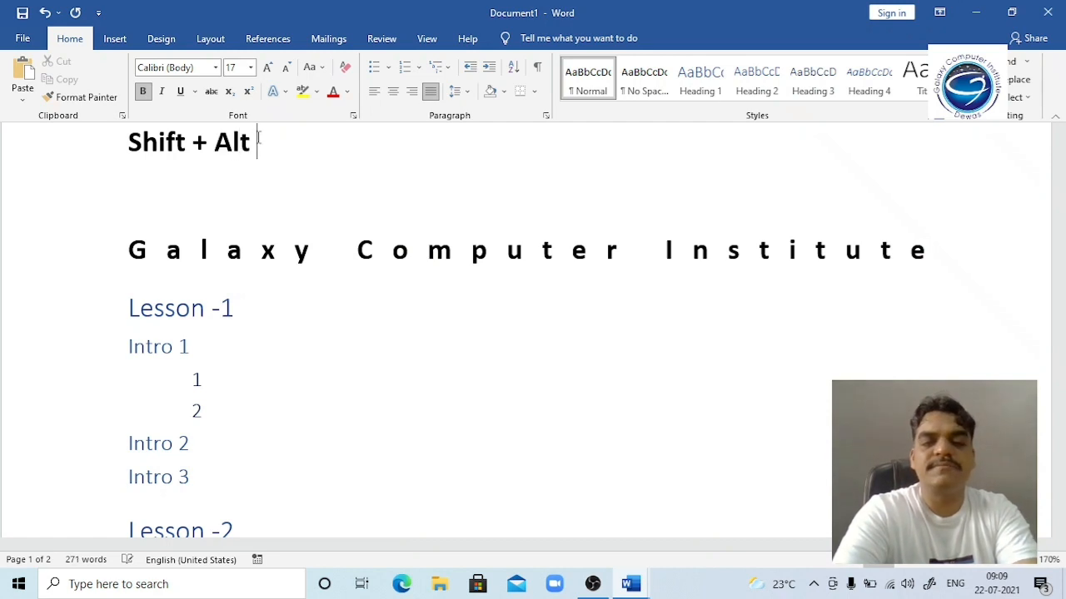
{"action": "type", "text": "+ Arrow"}
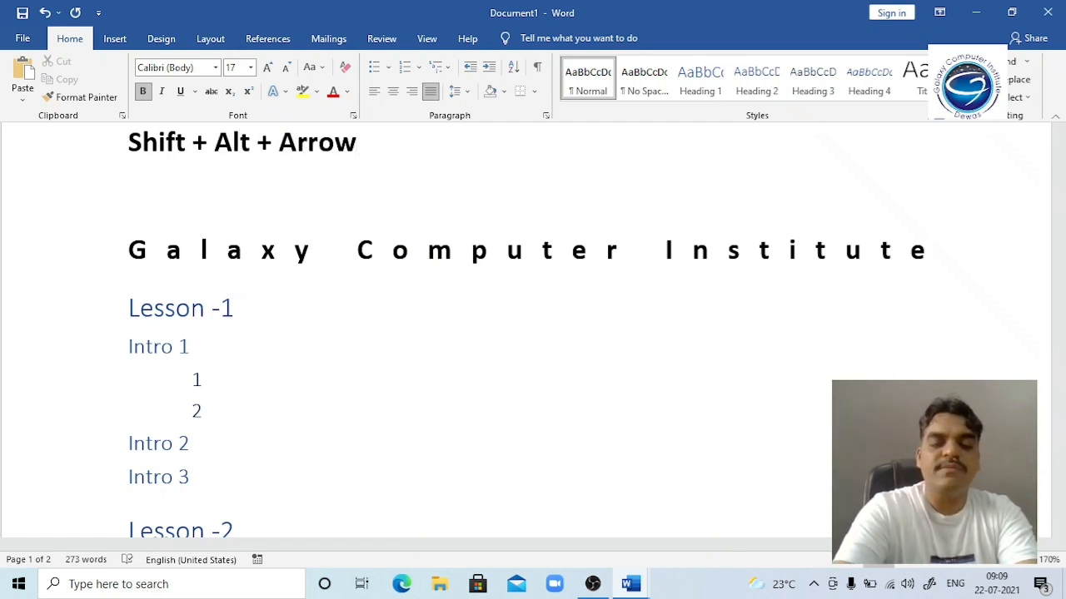
Step: Insert 'left or right' before Arrow and change it to title case with Shift+F3
{"action": "key", "text": "ctrl+Left"}
{"action": "type", "text": "left "}
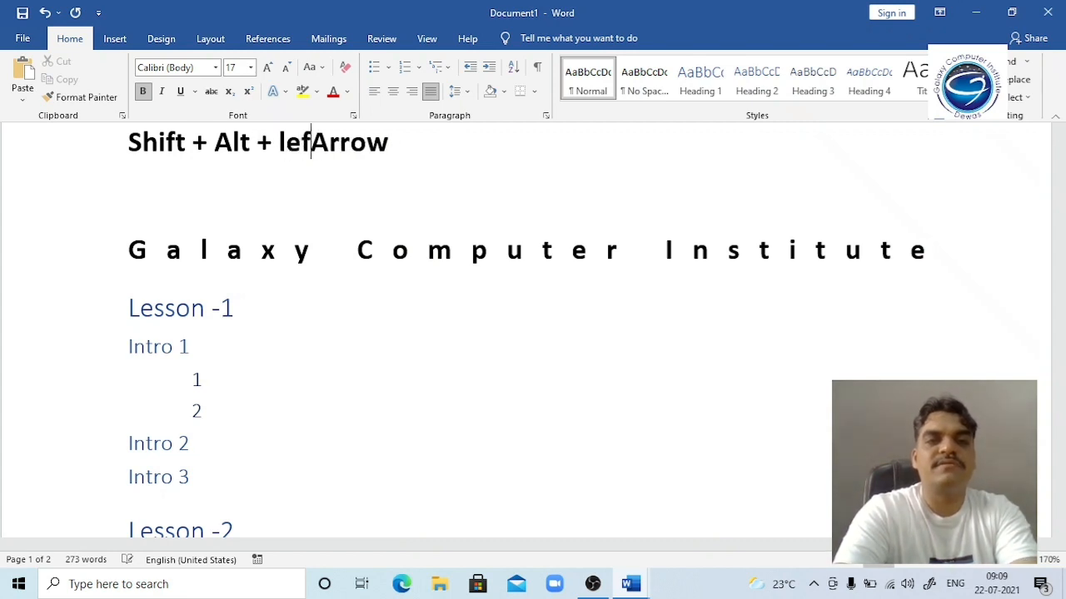
{"action": "type", "text": "or right"}
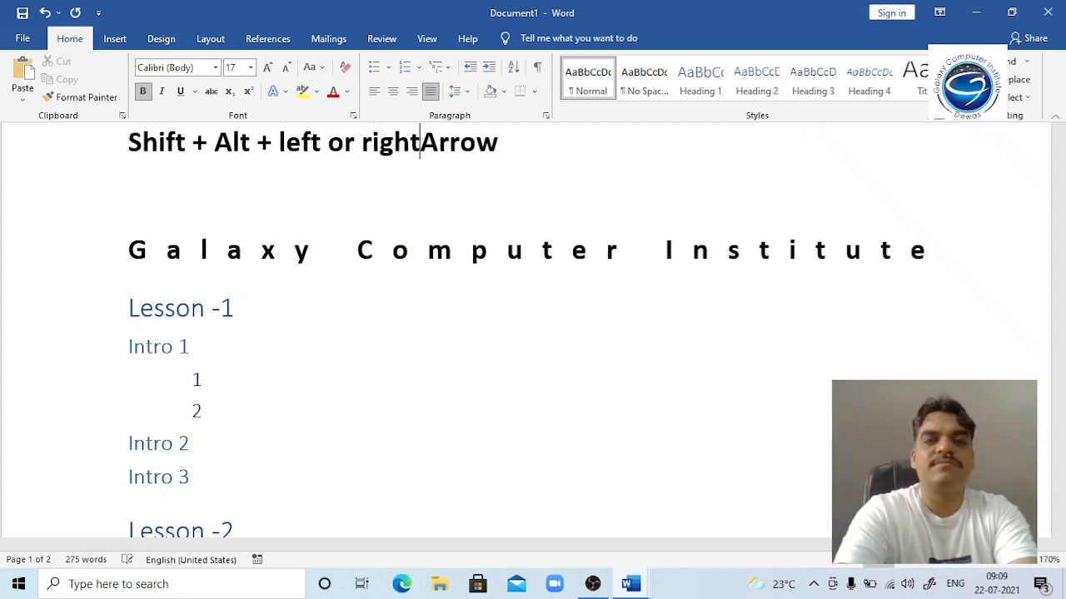
{"action": "key", "text": "shift+Left"}
{"action": "key", "text": "shift+Left"}
{"action": "key", "text": "shift+Left"}
{"action": "key", "text": "shift+Left"}
{"action": "key", "text": "shift+Left"}
{"action": "key", "text": "shift+Left"}
{"action": "key", "text": "shift+Left"}
{"action": "key", "text": "shift+Left"}
{"action": "key", "text": "shift+Left"}
{"action": "key", "text": "shift+Left"}
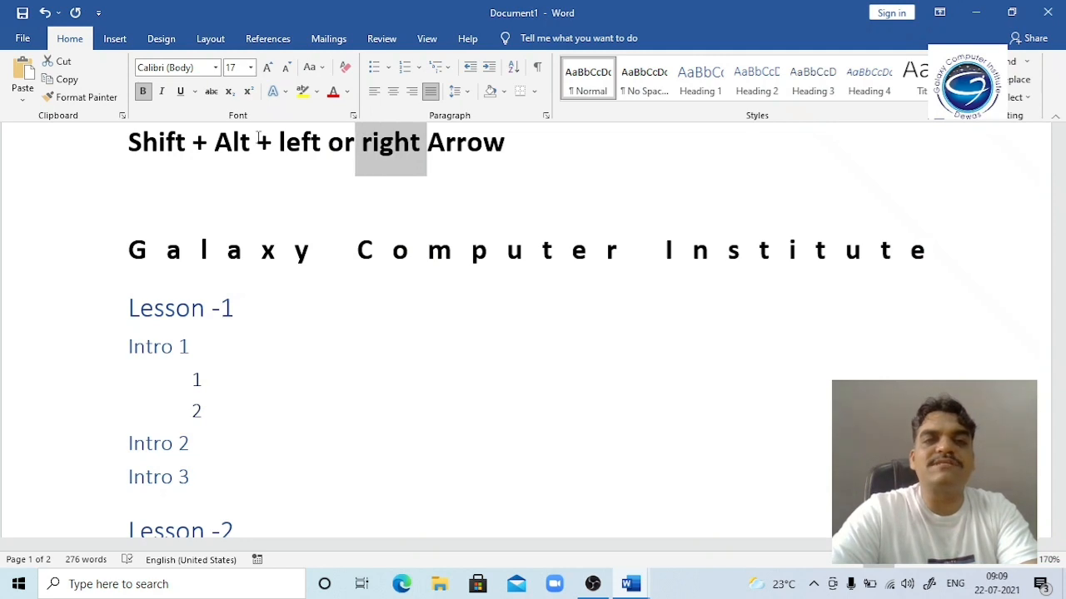
{"action": "key", "text": "shift+Left"}
{"action": "key", "text": "shift+Left"}
{"action": "key", "text": "shift+Left"}
{"action": "key", "text": "shift+Left"}
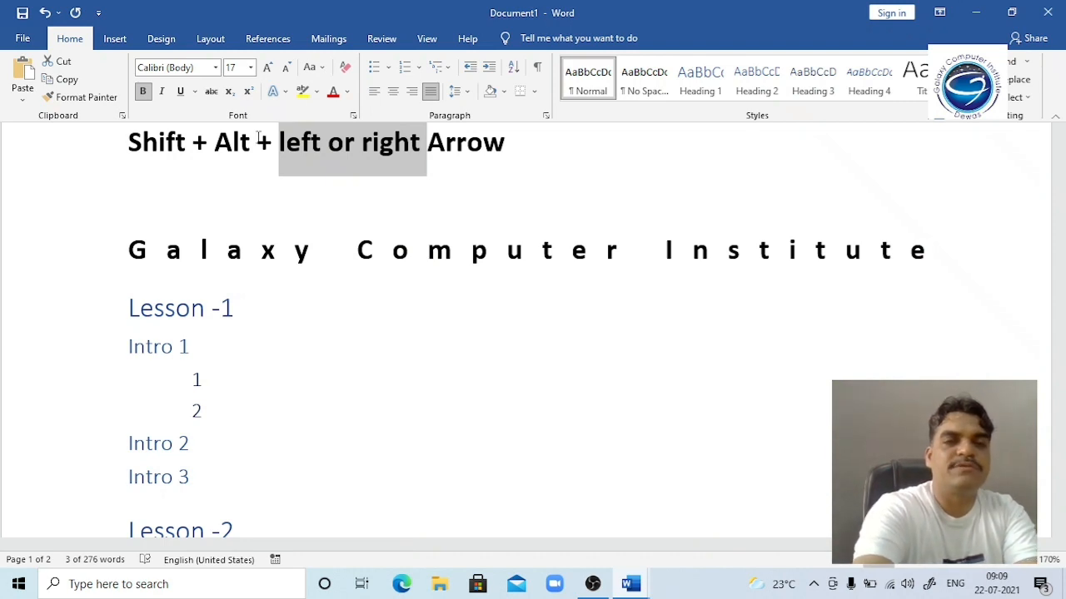
{"action": "key", "text": "shift+F3"}
{"action": "key", "text": "Left"}
{"action": "key", "text": "Down"}
{"action": "key", "text": "Down"}
{"action": "key", "text": "Down"}
{"action": "key", "text": "Down"}
Step: Select Lesson -1 and shift its heading level with Shift+Alt+Right and Shift+Alt+Left
{"action": "key", "text": "Up"}
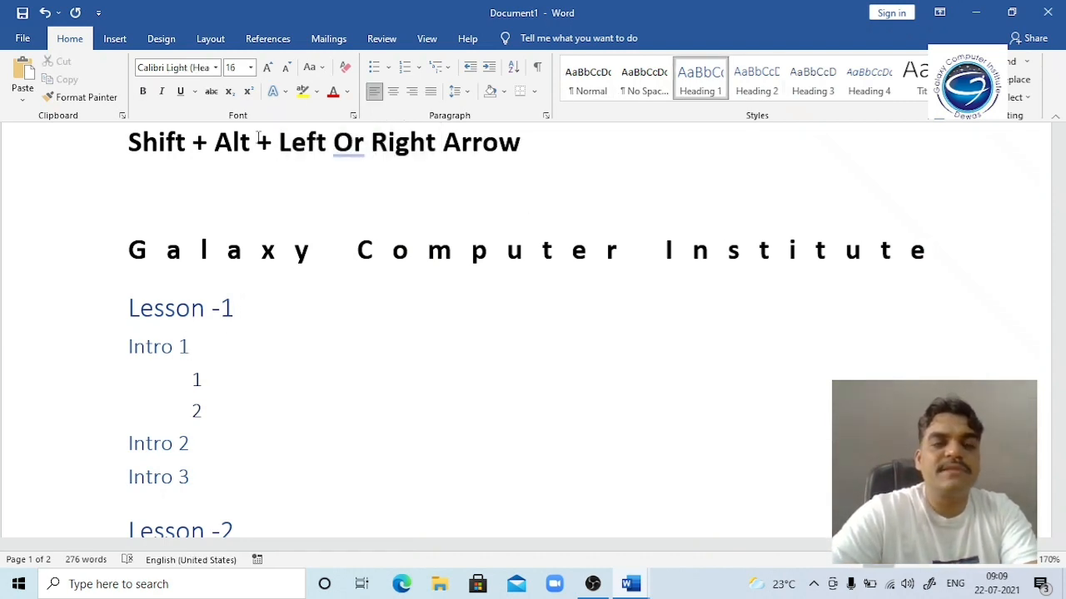
{"action": "key", "text": "shift+Up"}
{"action": "key", "text": "shift+Right"}
{"action": "key", "text": "shift+Down"}
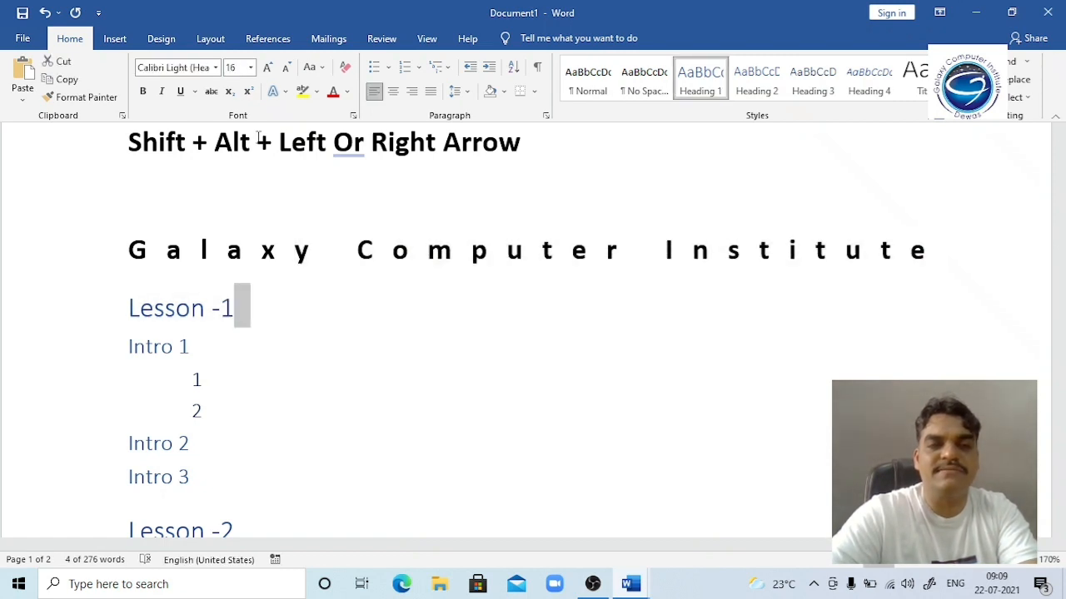
{"action": "key", "text": "shift+Left"}
{"action": "key", "text": "shift+Left"}
{"action": "key", "text": "shift+Left"}
{"action": "key", "text": "shift+Left"}
{"action": "key", "text": "shift+Left"}
{"action": "key", "text": "shift+Left"}
{"action": "key", "text": "shift+Left"}
{"action": "key", "text": "shift+Left"}
{"action": "key", "text": "shift+Left"}
{"action": "key", "text": "shift+Left"}
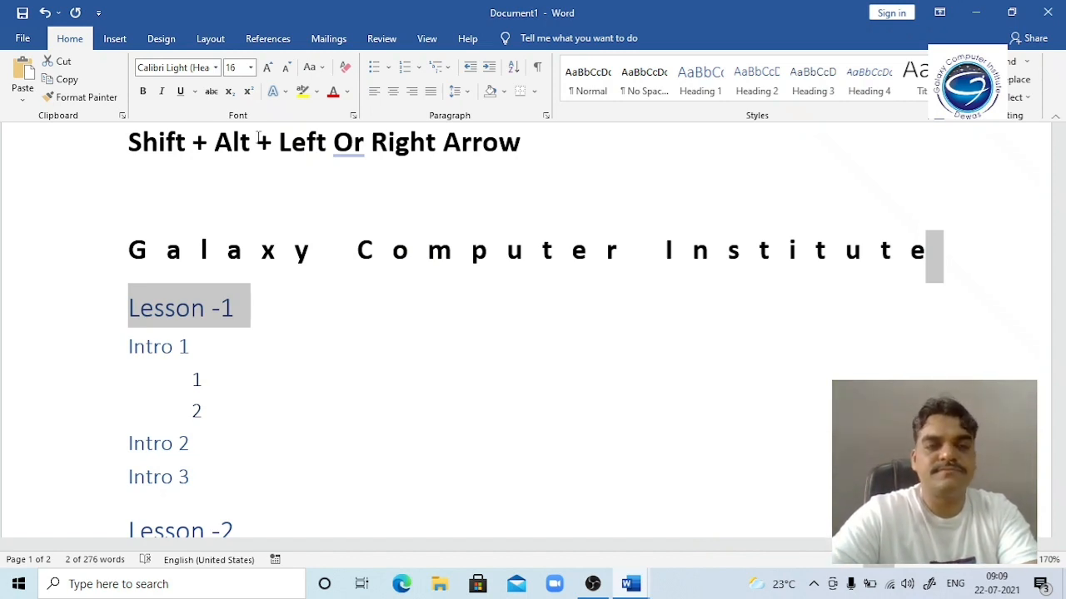
{"action": "key", "text": "shift+alt+Right"}
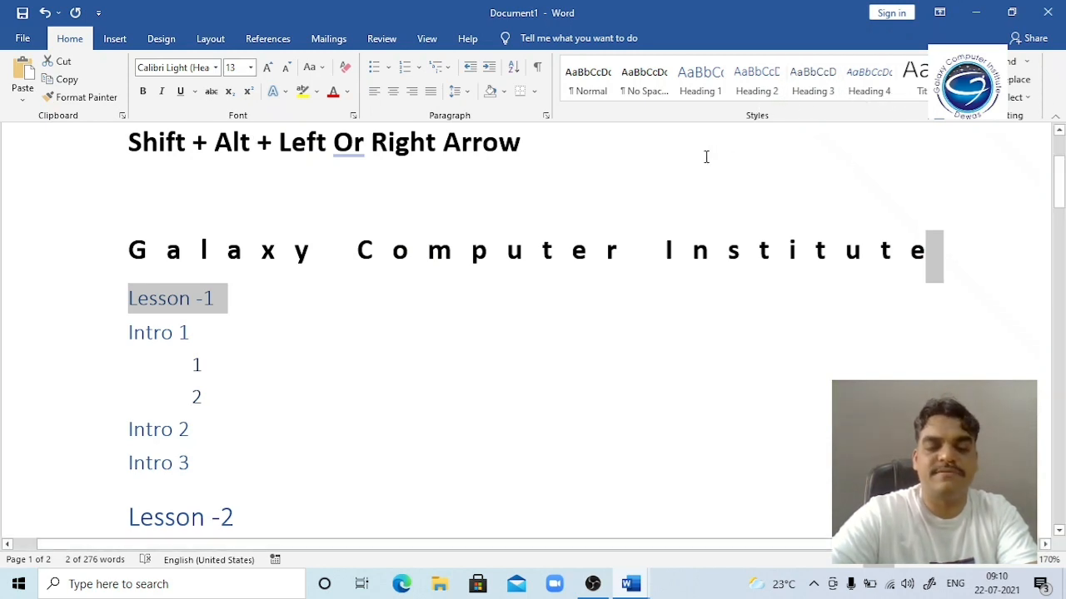
{"action": "key", "text": "shift+alt+Right"}
{"action": "key", "text": "shift+alt+Right"}
{"action": "key", "text": "shift+alt+Right"}
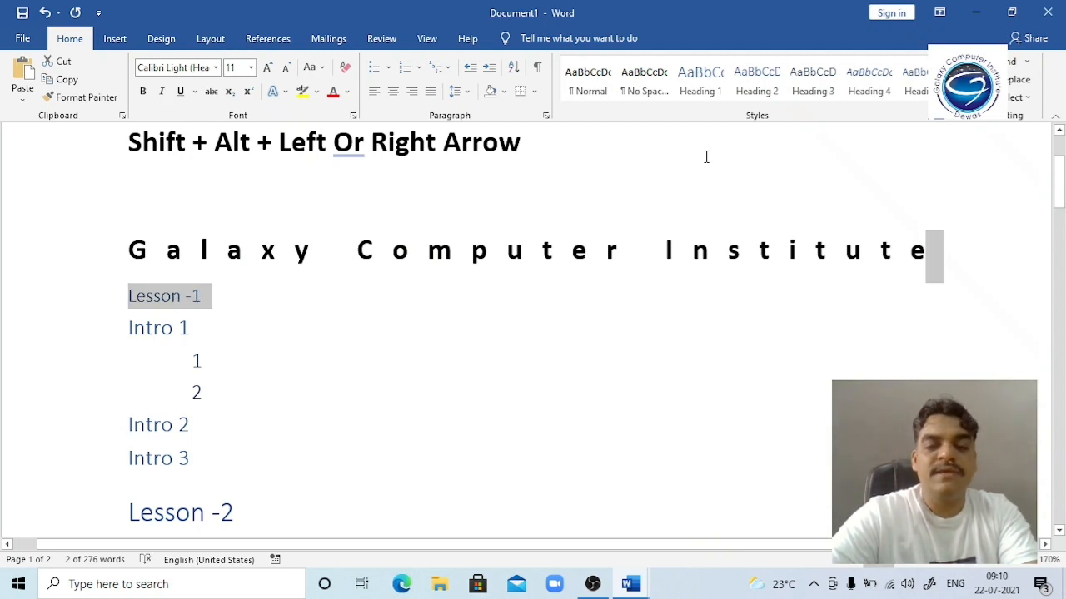
{"action": "key", "text": "shift+alt+Left"}
{"action": "key", "text": "shift+alt+Left"}
{"action": "key", "text": "shift+alt+Left"}
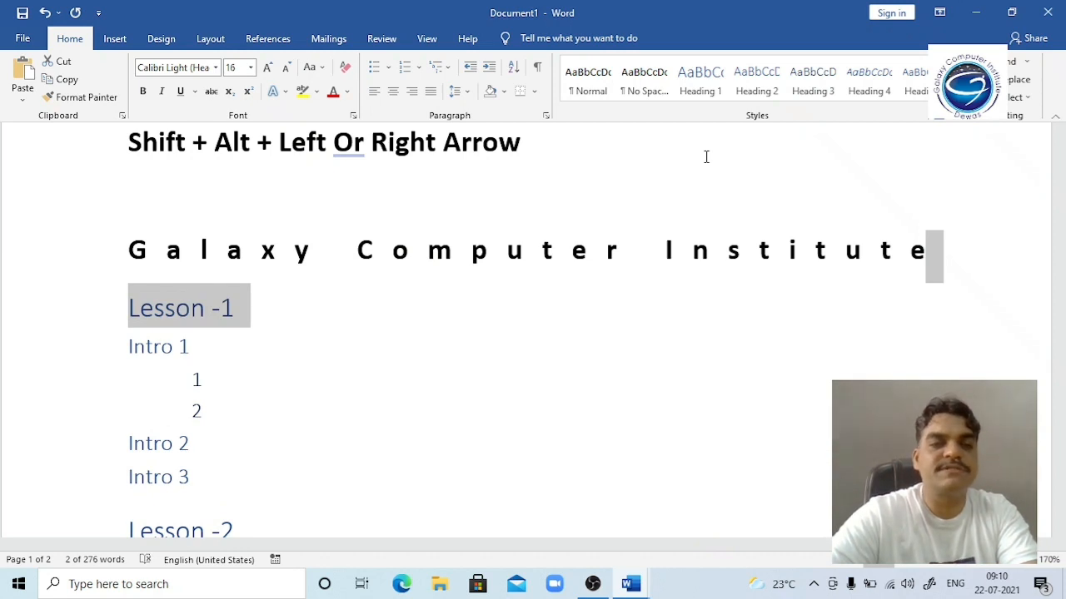
{"action": "key", "text": "shift+alt+Right"}
{"action": "key", "text": "shift+alt+Right"}
{"action": "key", "text": "shift+alt+Right"}
{"action": "key", "text": "shift+alt+Right"}
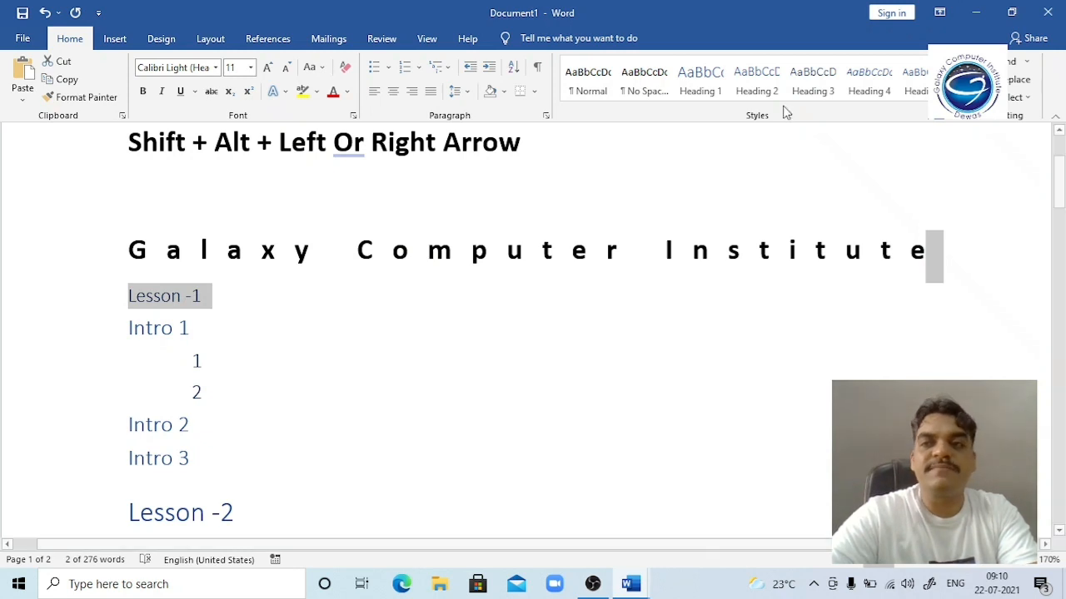
Step: Browse the Styles gallery, settle Lesson -1 at a 12 pt heading, then switch to Types of Office
{"action": "left_click", "coordinate": [960, 96]}
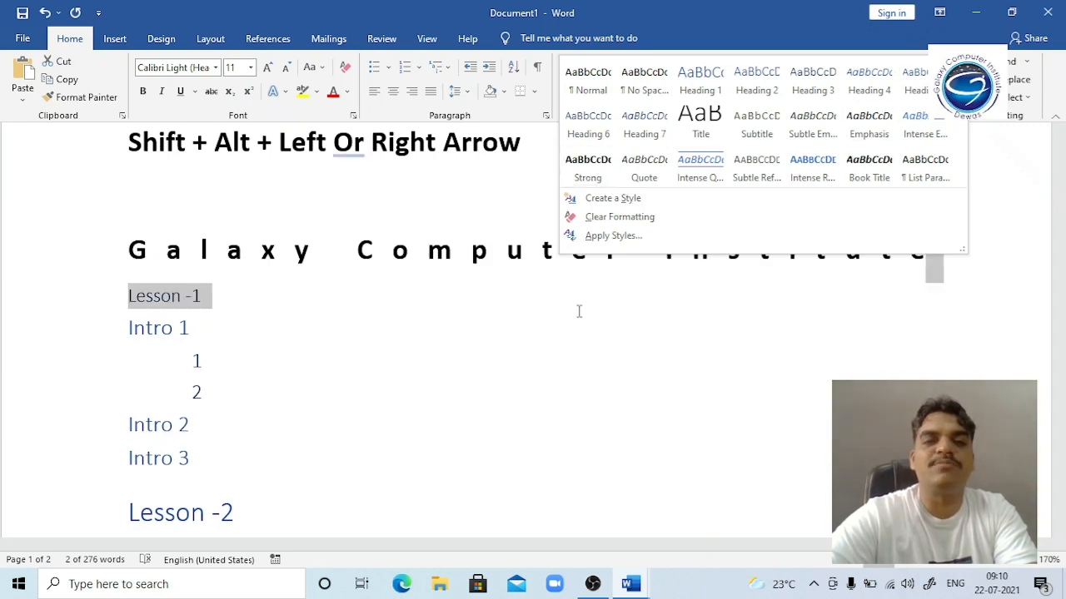
{"action": "left_click", "coordinate": [266, 268]}
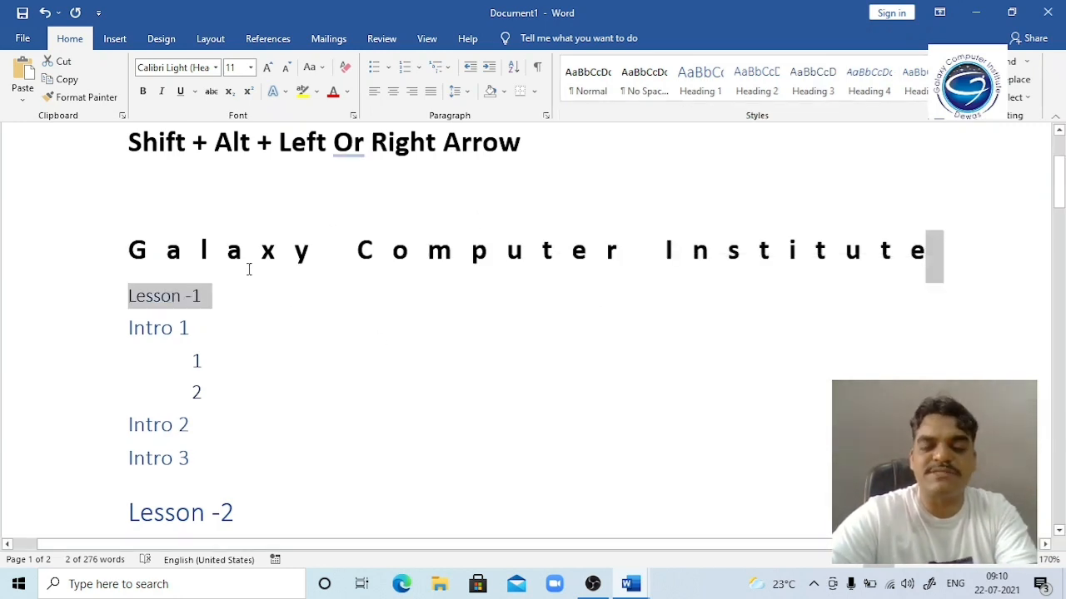
{"action": "key", "text": "ctrl+i"}
{"action": "key", "text": "ctrl+shift+comma"}
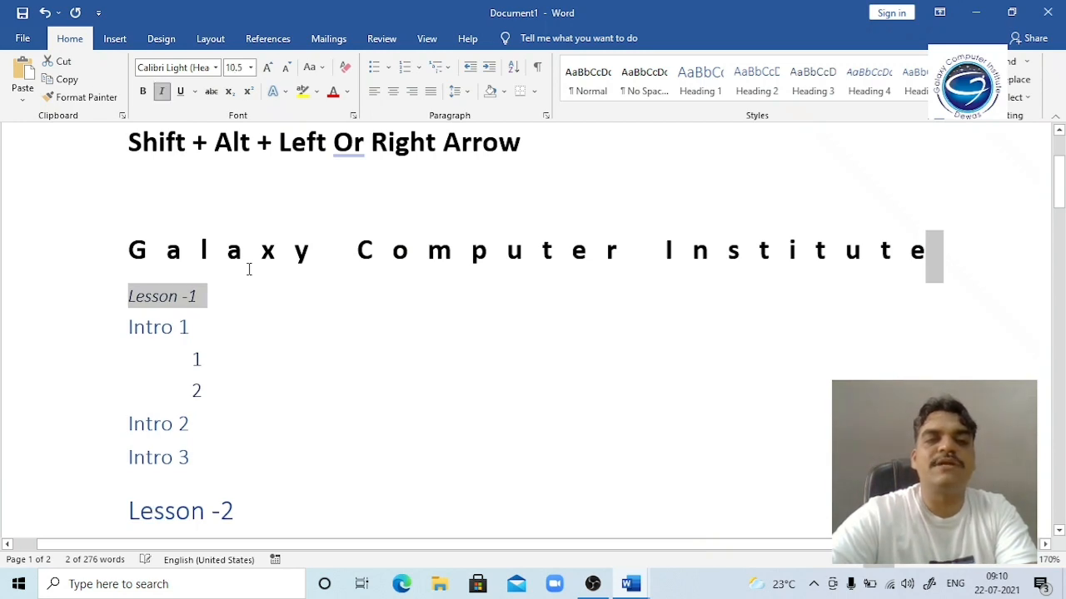
{"action": "key", "text": "alt+shift+Left"}
{"action": "key", "text": "alt+shift+Left"}
{"action": "key", "text": "alt+shift+Left"}
{"action": "key", "text": "alt+shift+Left"}
{"action": "key", "text": "alt+shift+Left"}
{"action": "key", "text": "alt+shift+Left"}
{"action": "key", "text": "alt+shift+Right"}
{"action": "key", "text": "alt+shift+Right"}
{"action": "key", "text": "alt+shift+Right"}
{"action": "key", "text": "alt+shift+Right"}
{"action": "key", "text": "alt+shift+Right"}
{"action": "key", "text": "alt+shift+Left"}
{"action": "key", "text": "alt+shift+Left"}
{"action": "key", "text": "alt+shift+Left"}
{"action": "key", "text": "alt+shift+Left"}
{"action": "key", "text": "alt+shift+Left"}
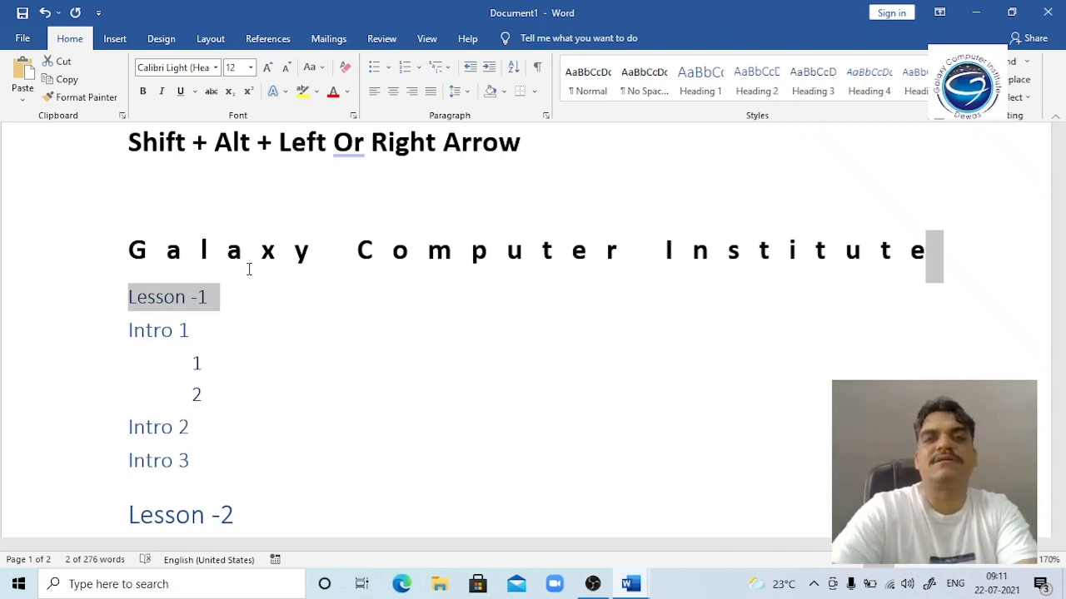
{"action": "key", "text": "alt+Tab"}
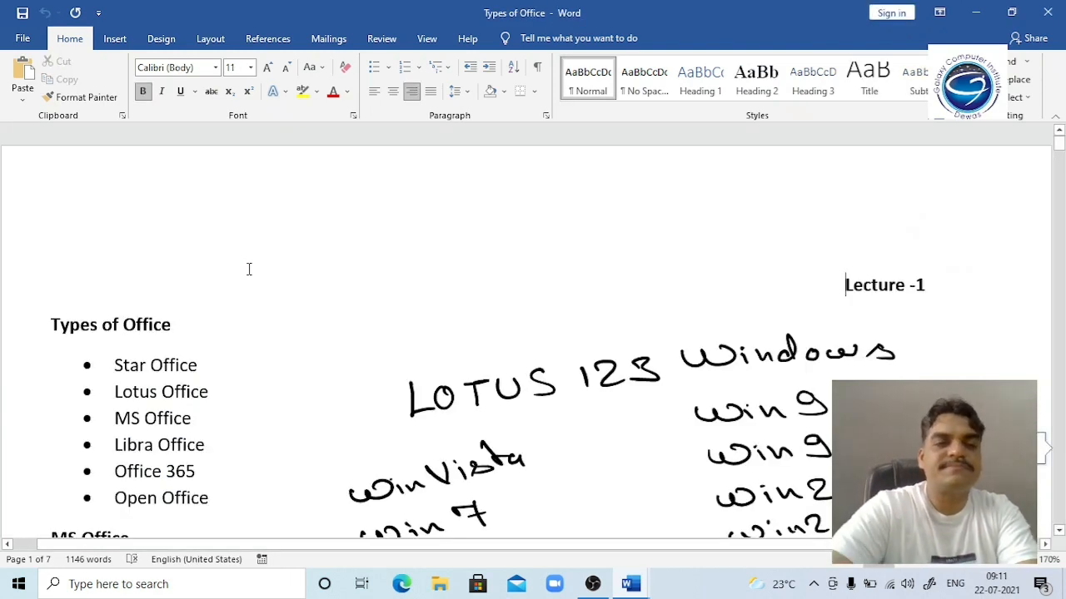
Step: Page through Types of Office to the Ctrl+Shift shortcut rows X–Z, then return to Document1
{"action": "key", "text": "Page_Down"}
{"action": "key", "text": "Page_Down"}
{"action": "key", "text": "Page_Down"}
{"action": "key", "text": "Page_Down"}
{"action": "key", "text": "Page_Down"}
{"action": "key", "text": "Page_Down"}
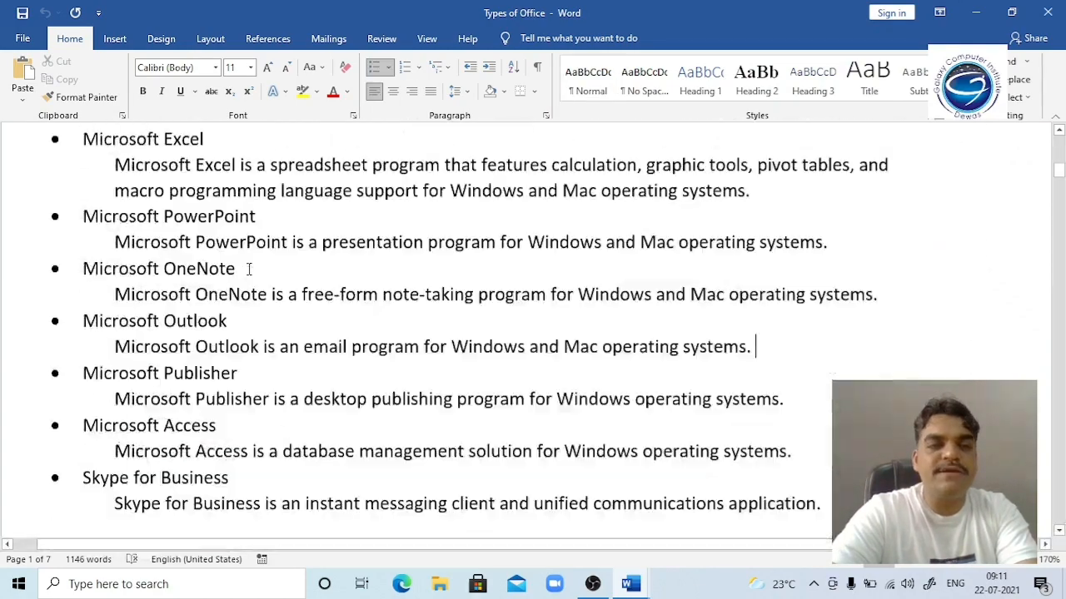
{"action": "key", "text": "Page_Down"}
{"action": "key", "text": "Page_Down"}
{"action": "key", "text": "Page_Down"}
{"action": "key", "text": "Page_Down"}
{"action": "key", "text": "Page_Down"}
{"action": "key", "text": "Page_Down"}
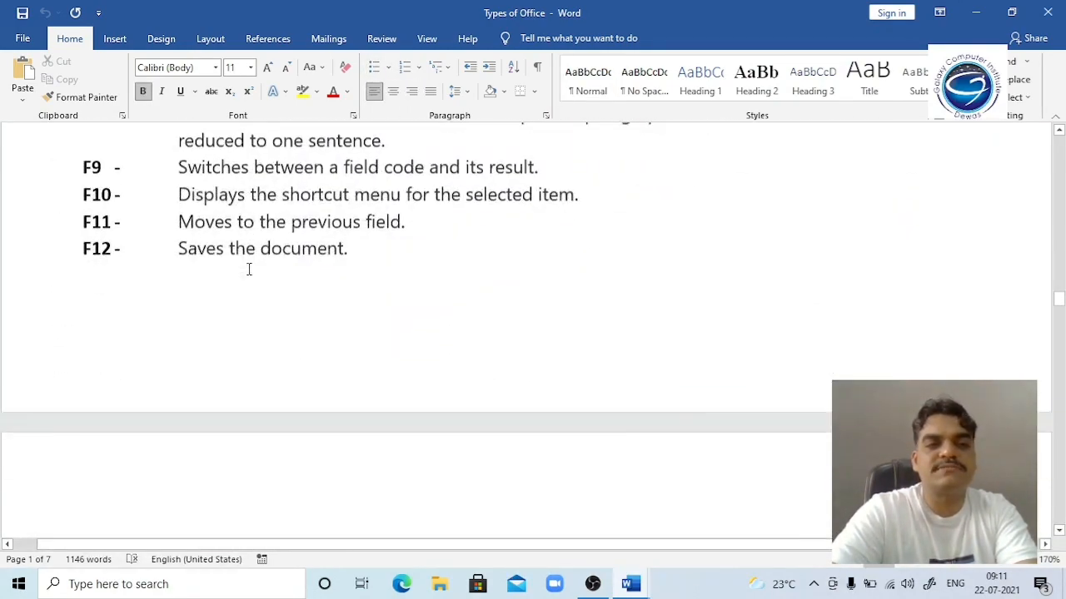
{"action": "key", "text": "Page_Down"}
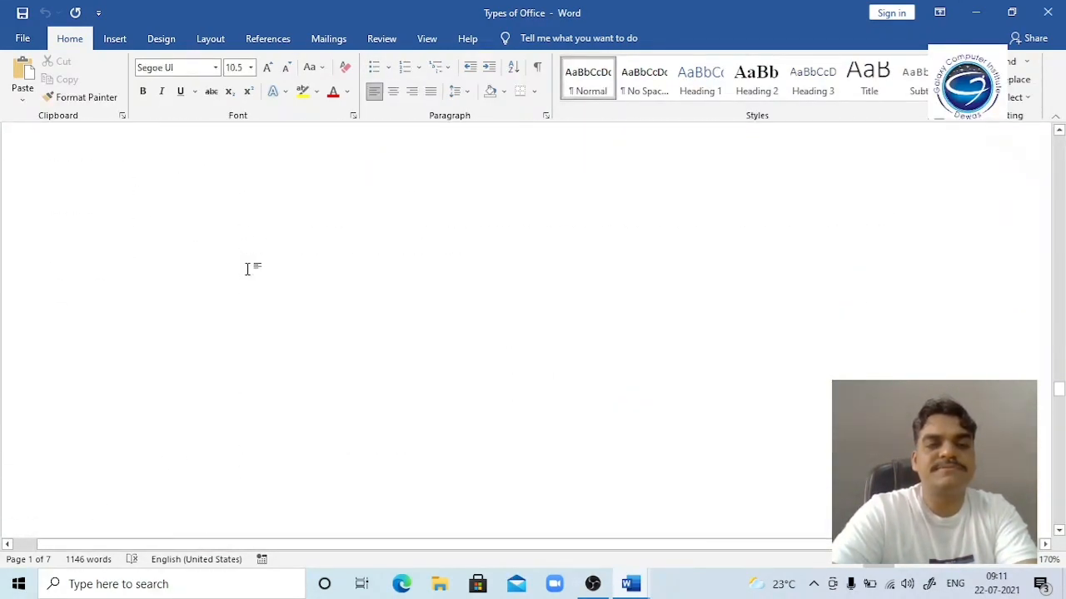
{"action": "key", "text": "Page_Up"}
{"action": "key", "text": "Page_Down"}
{"action": "key", "text": "Page_Down"}
{"action": "key", "text": "Page_Down"}
{"action": "key", "text": "Page_Down"}
{"action": "key", "text": "Page_Down"}
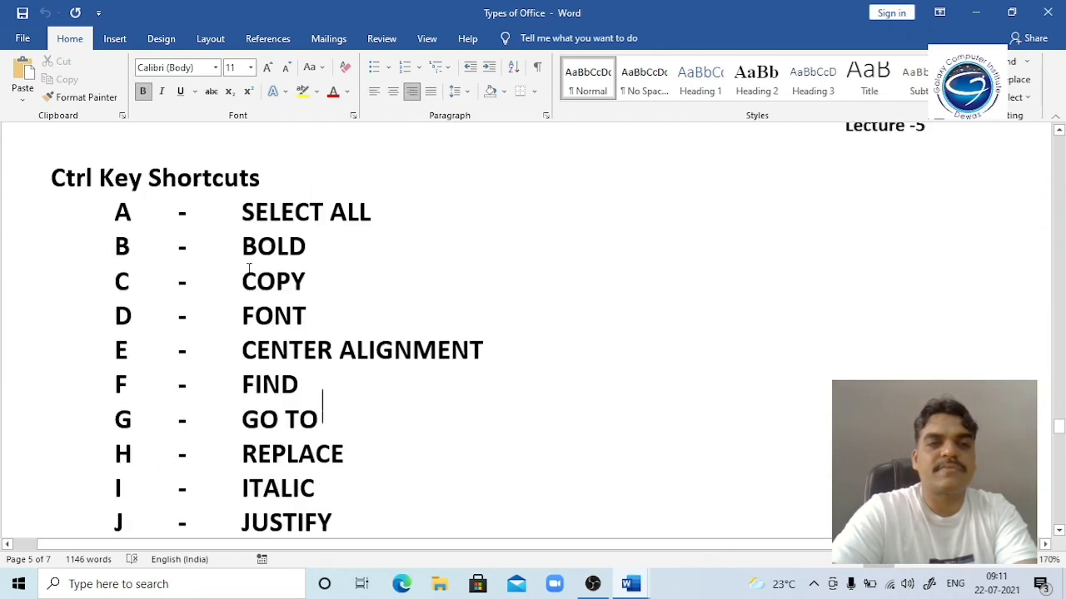
{"action": "key", "text": "Page_Down"}
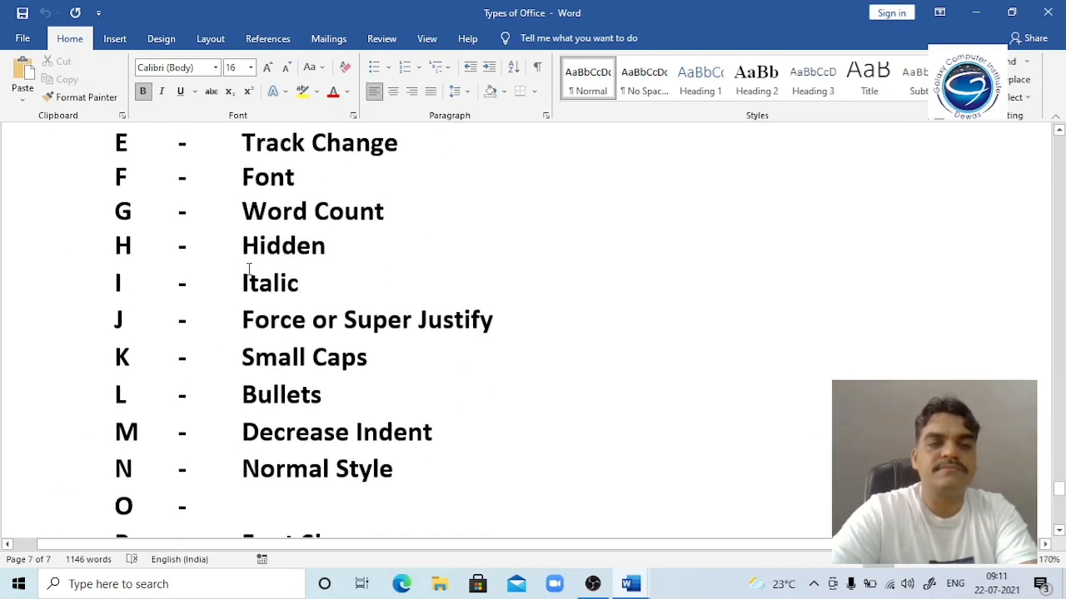
{"action": "key", "text": "Down"}
{"action": "key", "text": "Down"}
{"action": "key", "text": "Down"}
{"action": "key", "text": "Down"}
{"action": "key", "text": "Down"}
{"action": "key", "text": "Down"}
{"action": "key", "text": "Down"}
{"action": "key", "text": "Down"}
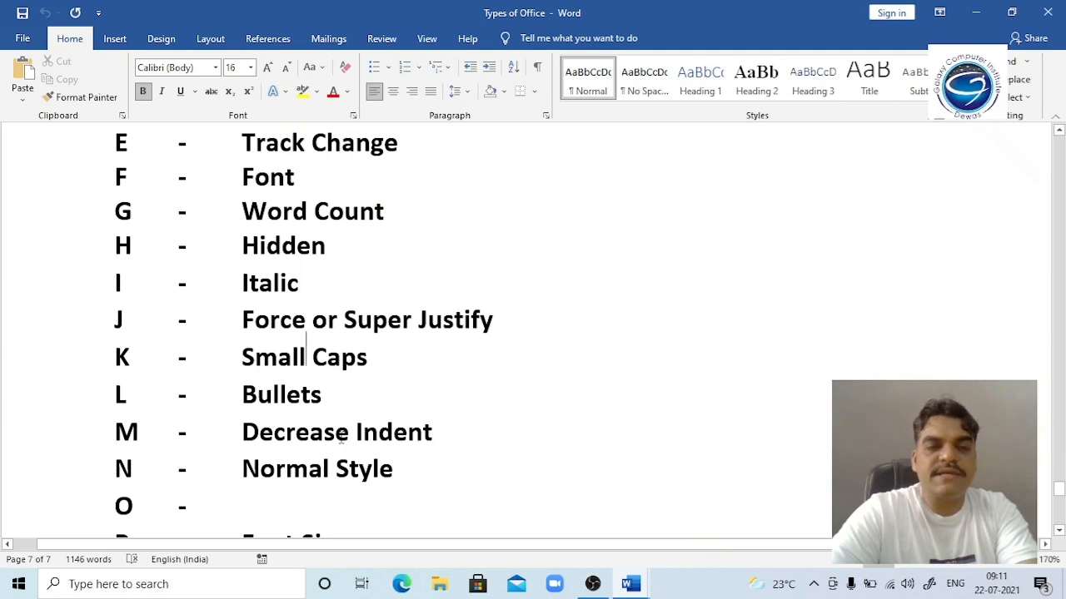
{"action": "key", "text": "Down"}
{"action": "key", "text": "Down"}
{"action": "key", "text": "Down"}
{"action": "key", "text": "Down"}
{"action": "key", "text": "Down"}
{"action": "key", "text": "Down"}
{"action": "key", "text": "Down"}
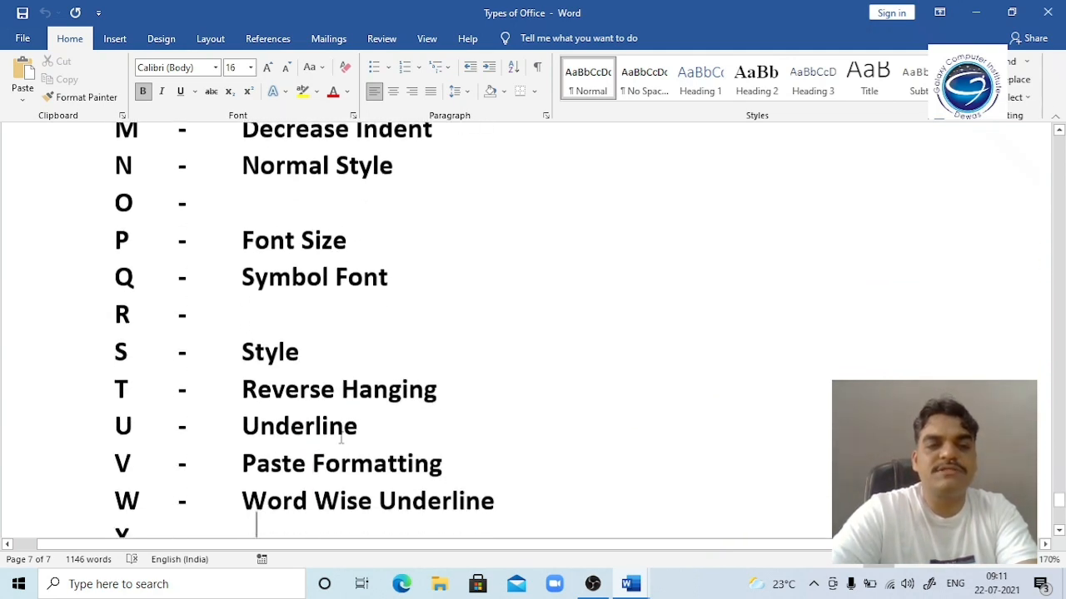
{"action": "key", "text": "Up"}
{"action": "key", "text": "Up"}
{"action": "key", "text": "Up"}
{"action": "key", "text": "Up"}
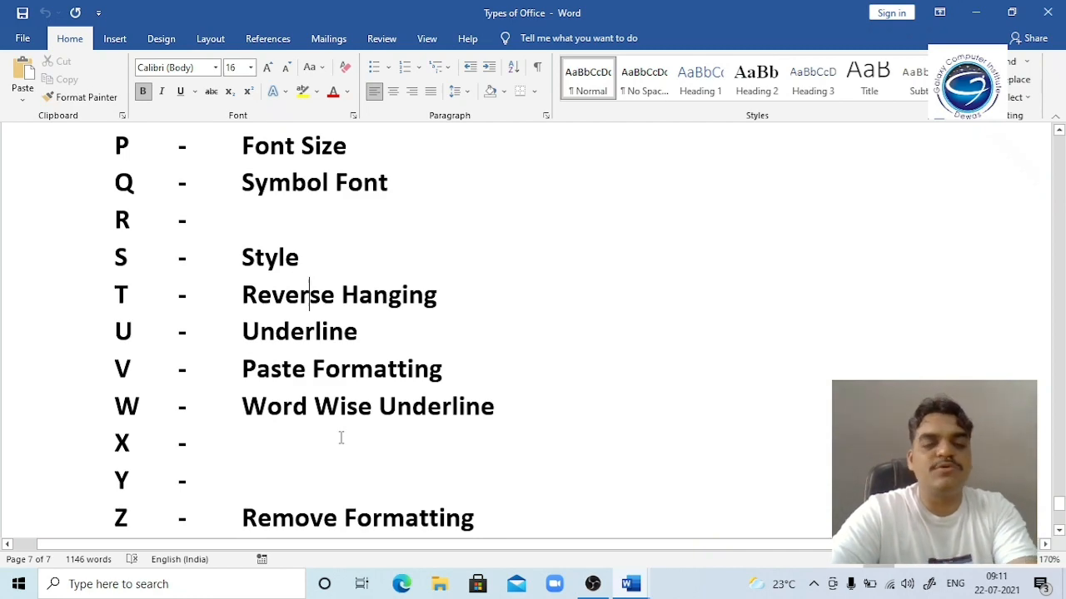
{"action": "key", "text": "alt+Tab"}
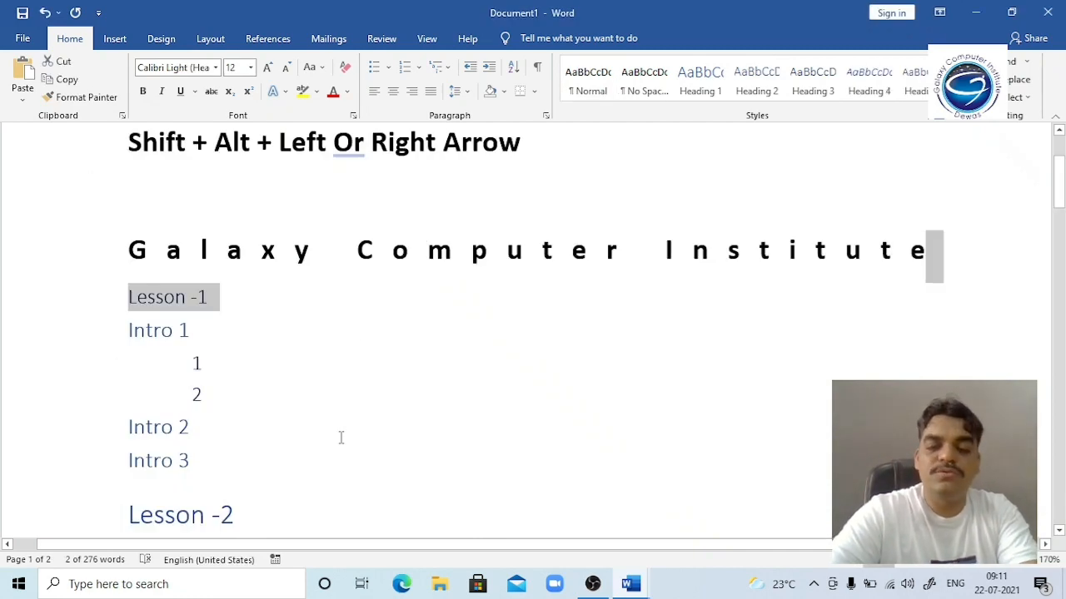
Step: Toggle hanging indents on the Video provides paragraph with Ctrl+T and Ctrl+Shift+T, leaving it flush left
{"action": "key", "text": "Down"}
{"action": "key", "text": "Down"}
{"action": "key", "text": "Down"}
{"action": "key", "text": "Down"}
{"action": "key", "text": "Down"}
{"action": "key", "text": "Down"}
{"action": "key", "text": "Down"}
{"action": "key", "text": "Down"}
{"action": "key", "text": "Down"}
{"action": "key", "text": "Down"}
{"action": "key", "text": "Down"}
{"action": "key", "text": "Down"}
{"action": "key", "text": "Down"}
{"action": "key", "text": "Down"}
{"action": "key", "text": "Down"}
{"action": "key", "text": "Down"}
{"action": "key", "text": "Down"}
{"action": "key", "text": "Down"}
{"action": "key", "text": "Down"}
{"action": "key", "text": "Down"}
{"action": "key", "text": "Up"}
{"action": "key", "text": "Up"}
{"action": "key", "text": "Up"}
{"action": "key", "text": "Up"}
{"action": "key", "text": "Up"}
{"action": "key", "text": "Up"}
{"action": "key", "text": "Up"}
{"action": "key", "text": "Up"}
{"action": "key", "text": "Up"}
{"action": "key", "text": "Up"}
{"action": "key", "text": "Up"}
{"action": "key", "text": "Up"}
{"action": "key", "text": "Up"}
{"action": "key", "text": "Up"}
{"action": "key", "text": "Up"}
{"action": "key", "text": "Up"}
{"action": "key", "text": "Down"}
{"action": "key", "text": "Down"}
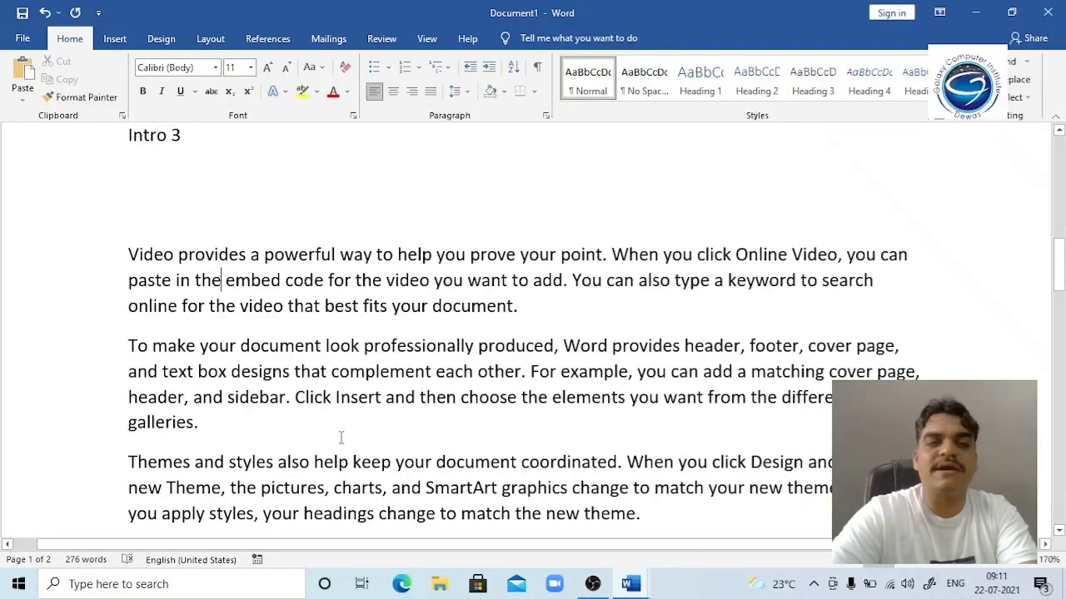
{"action": "key", "text": "ctrl+t"}
{"action": "key", "text": "ctrl+t"}
{"action": "key", "text": "ctrl+t"}
{"action": "key", "text": "ctrl+t"}
{"action": "key", "text": "ctrl+t"}
{"action": "key", "text": "ctrl+t"}
{"action": "key", "text": "ctrl+t"}
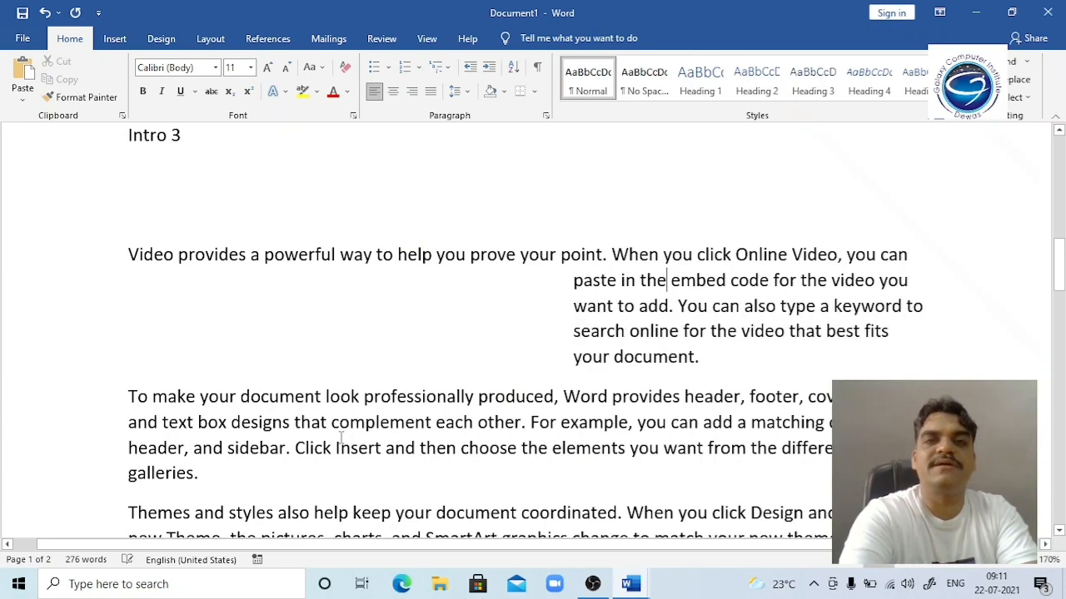
{"action": "key", "text": "ctrl+shift+t"}
{"action": "key", "text": "ctrl+shift+t"}
{"action": "key", "text": "ctrl+shift+t"}
{"action": "key", "text": "ctrl+shift+t"}
{"action": "key", "text": "ctrl+shift+t"}
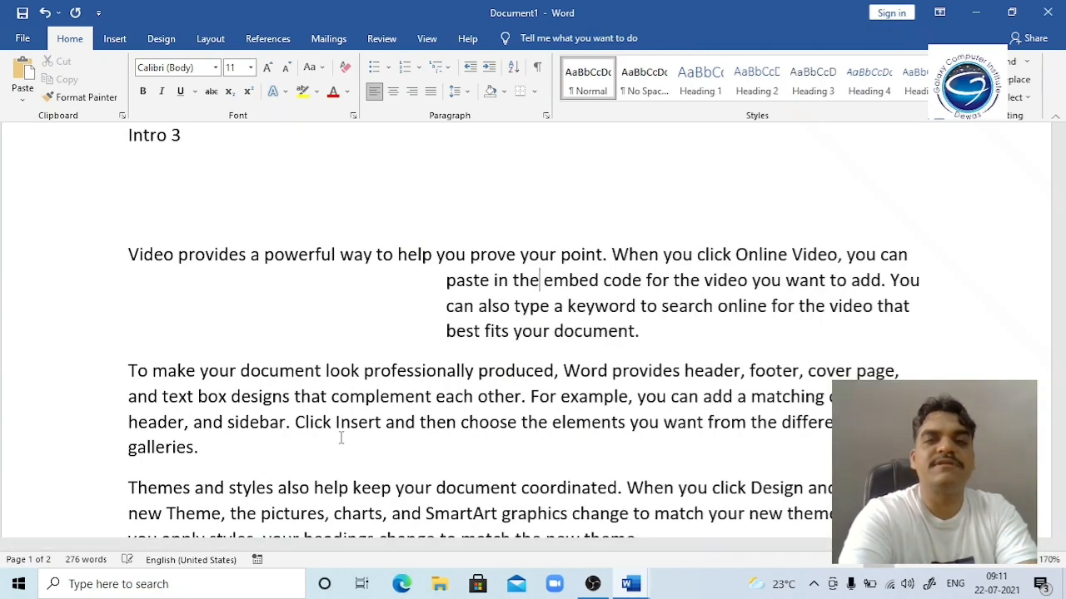
{"action": "key", "text": "ctrl+shift+t"}
{"action": "key", "text": "ctrl+shift+t"}
{"action": "key", "text": "ctrl+t"}
{"action": "key", "text": "ctrl+t"}
{"action": "key", "text": "ctrl+t"}
{"action": "key", "text": "ctrl+t"}
{"action": "key", "text": "ctrl+t"}
{"action": "key", "text": "ctrl+t"}
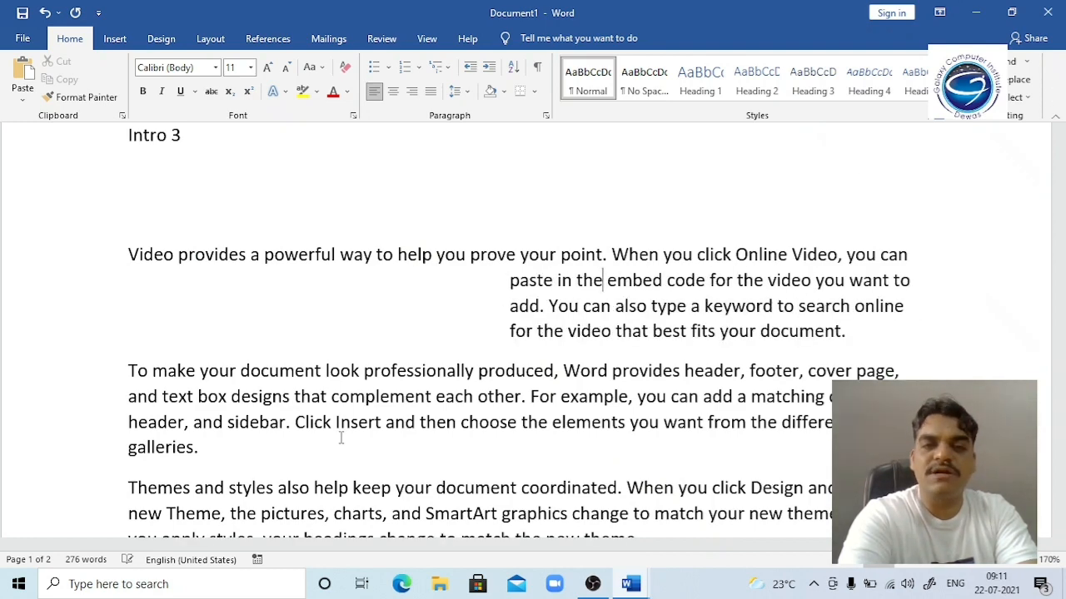
{"action": "key", "text": "ctrl+shift+t"}
{"action": "key", "text": "ctrl+shift+t"}
{"action": "key", "text": "ctrl+shift+t"}
{"action": "key", "text": "ctrl+shift+t"}
{"action": "key", "text": "ctrl+shift+t"}
{"action": "key", "text": "ctrl+shift+t"}
{"action": "key", "text": "ctrl+t"}
{"action": "key", "text": "ctrl+t"}
{"action": "key", "text": "ctrl+t"}
{"action": "key", "text": "ctrl+t"}
{"action": "key", "text": "ctrl+t"}
{"action": "key", "text": "ctrl+shift+t"}
{"action": "key", "text": "ctrl+shift+t"}
{"action": "key", "text": "ctrl+shift+t"}
{"action": "key", "text": "ctrl+shift+t"}
{"action": "key", "text": "ctrl+shift+t"}
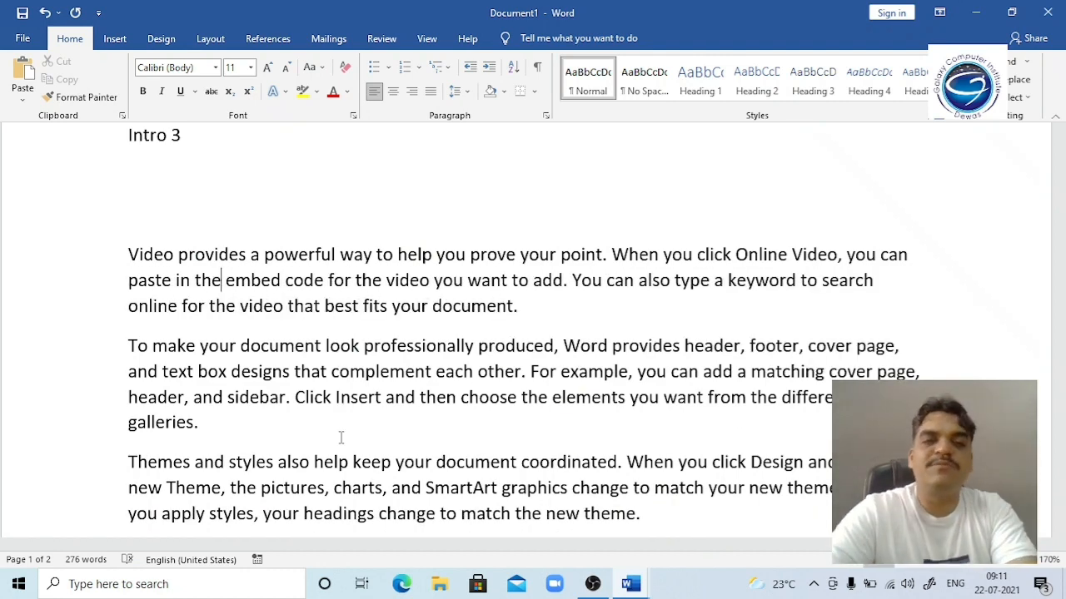
{"action": "key", "text": "alt+Tab"}
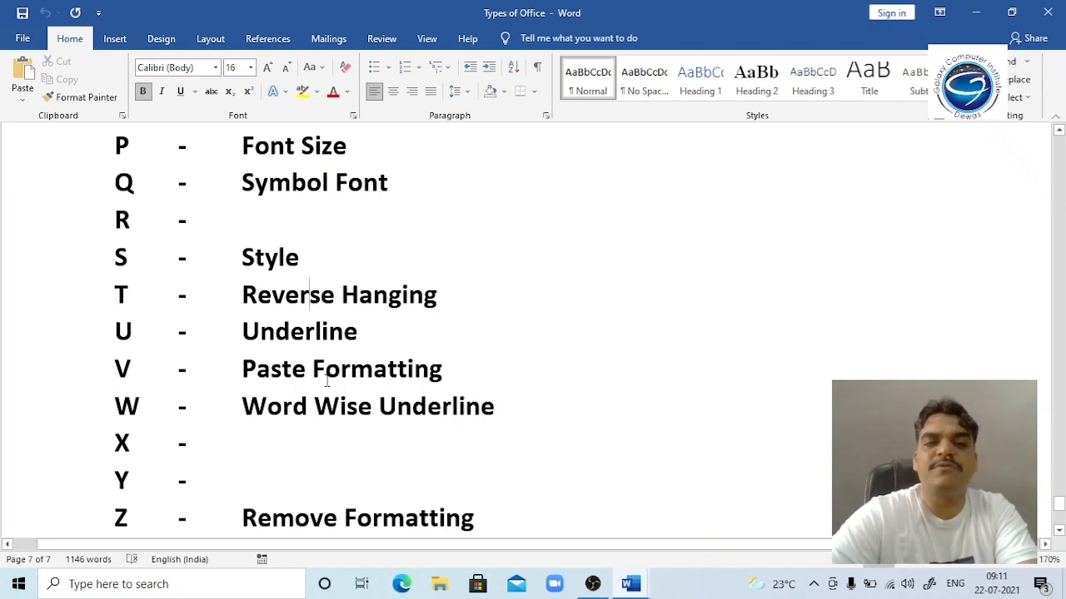
Step: Test underlining on 'Remove' in the Z row, then add an empty line below the shortcut list
{"action": "left_click", "coordinate": [327, 416]}
{"action": "key", "text": "Down"}
{"action": "key", "text": "Down"}
{"action": "key", "text": "Down"}
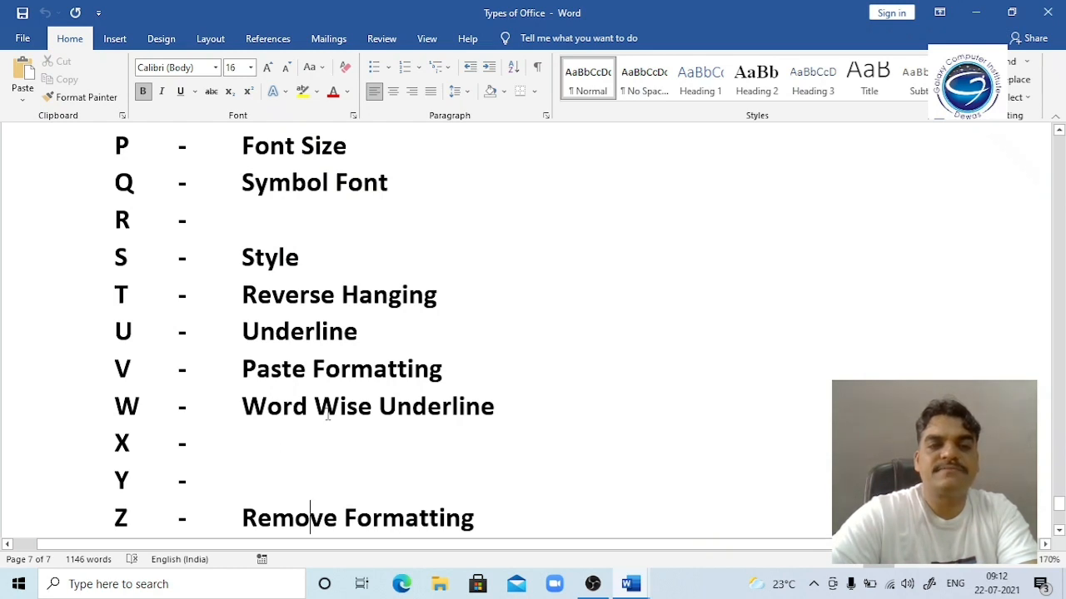
{"action": "key", "text": "Down"}
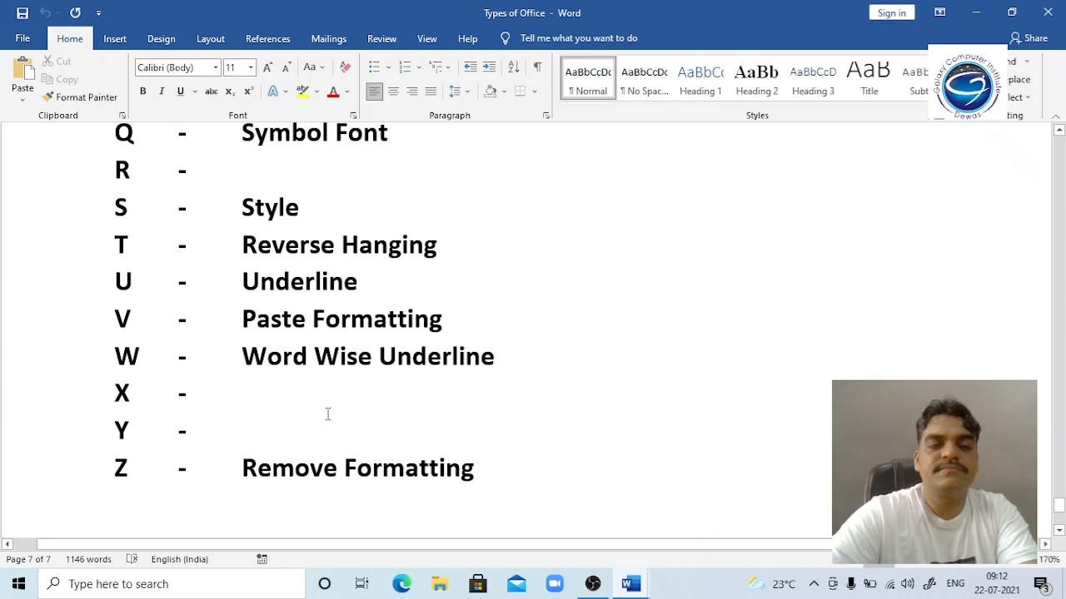
{"action": "left_click", "coordinate": [328, 413]}
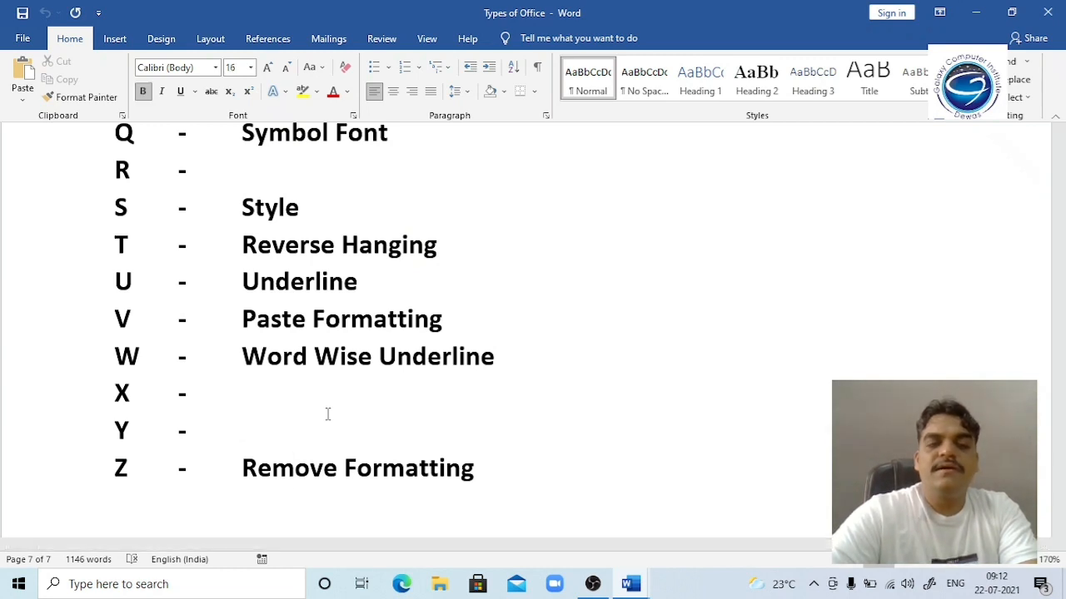
{"action": "key", "text": "Down"}
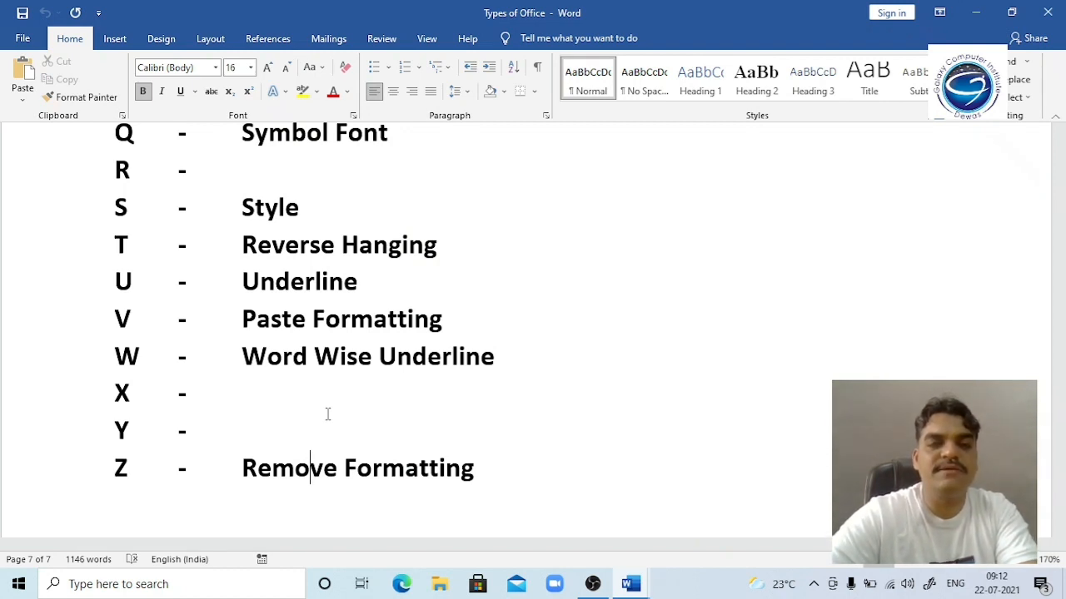
{"action": "key", "text": "ctrl+u"}
{"action": "key", "text": "ctrl+u"}
{"action": "key", "text": "Down"}
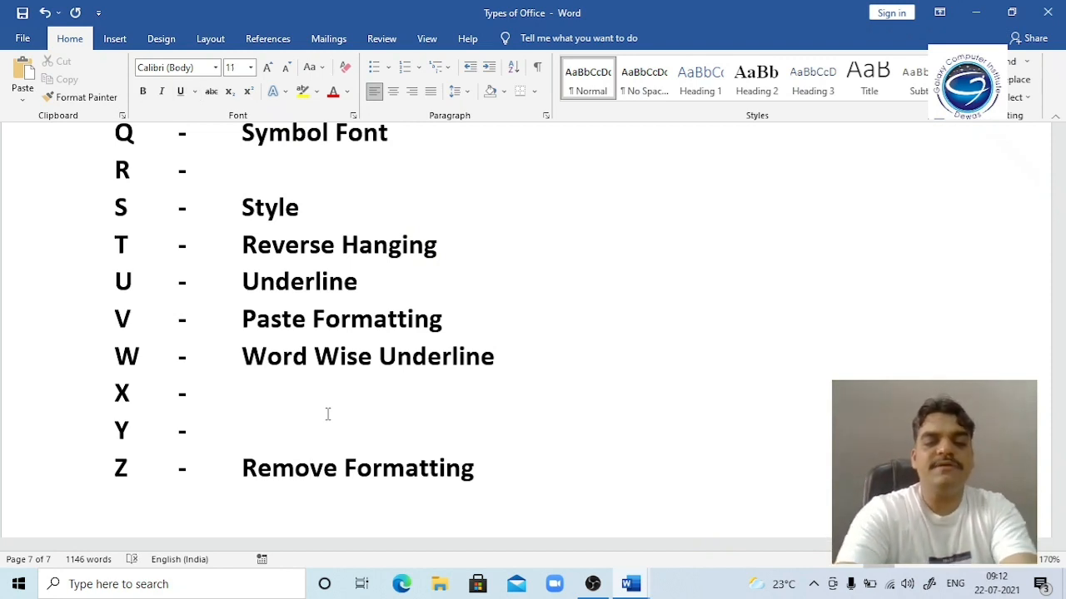
{"action": "key", "text": "Return"}
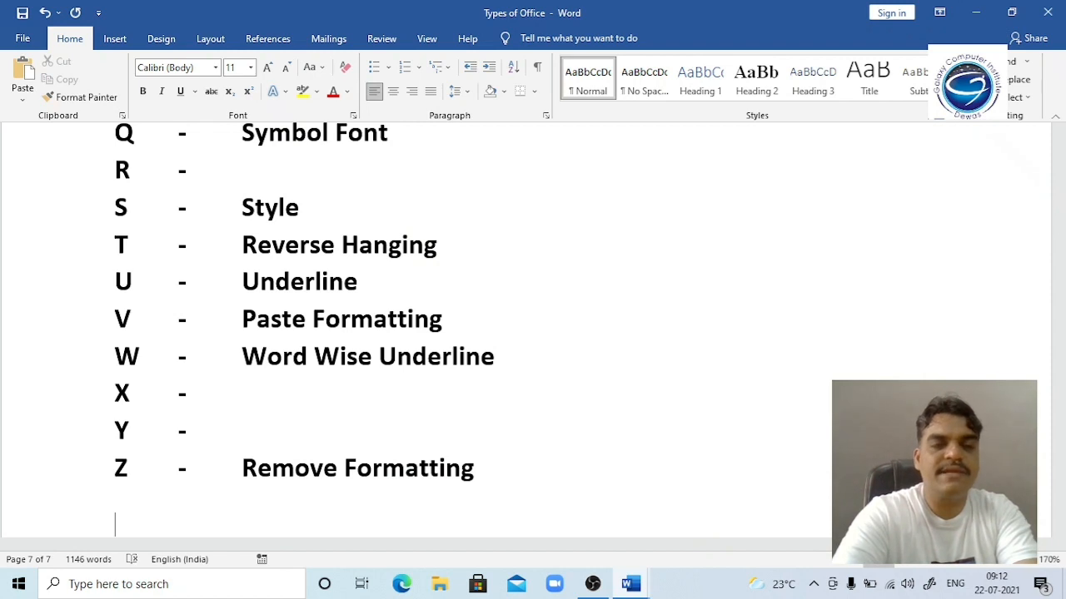
Step: Type the sample text 'Microsoft office' below the list and select it
{"action": "type", "text": "remov"}
{"action": "key", "text": "BackSpace"}
{"action": "key", "text": "BackSpace"}
{"action": "key", "text": "BackSpace"}
{"action": "key", "text": "BackSpace"}
{"action": "key", "text": "BackSpace"}
{"action": "type", "text": "mir"}
{"action": "key", "text": "BackSpace"}
{"action": "type", "text": "cr"}
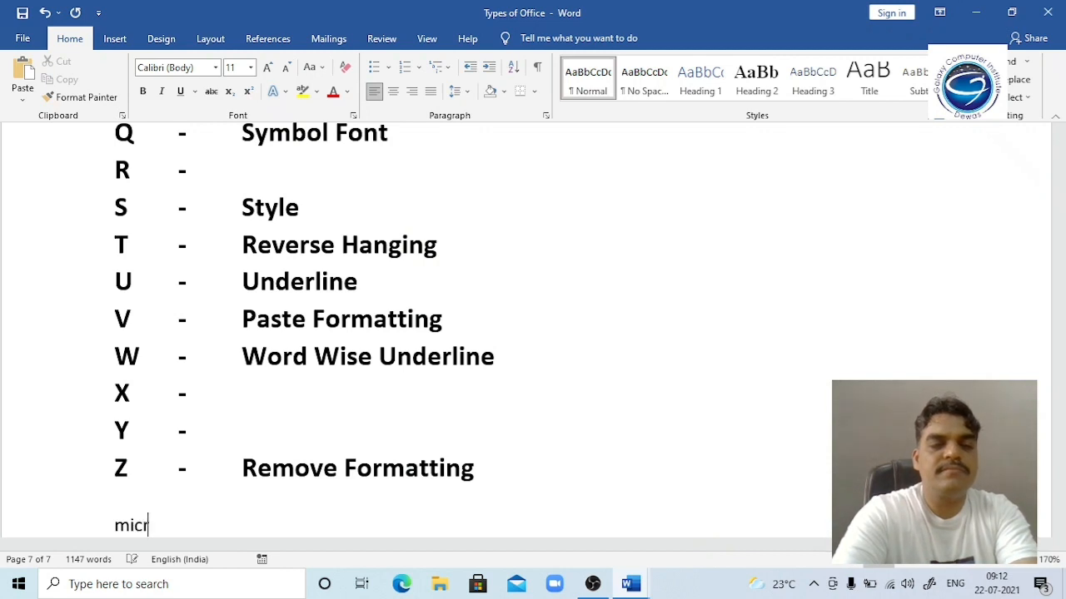
{"action": "type", "text": "osoft office"}
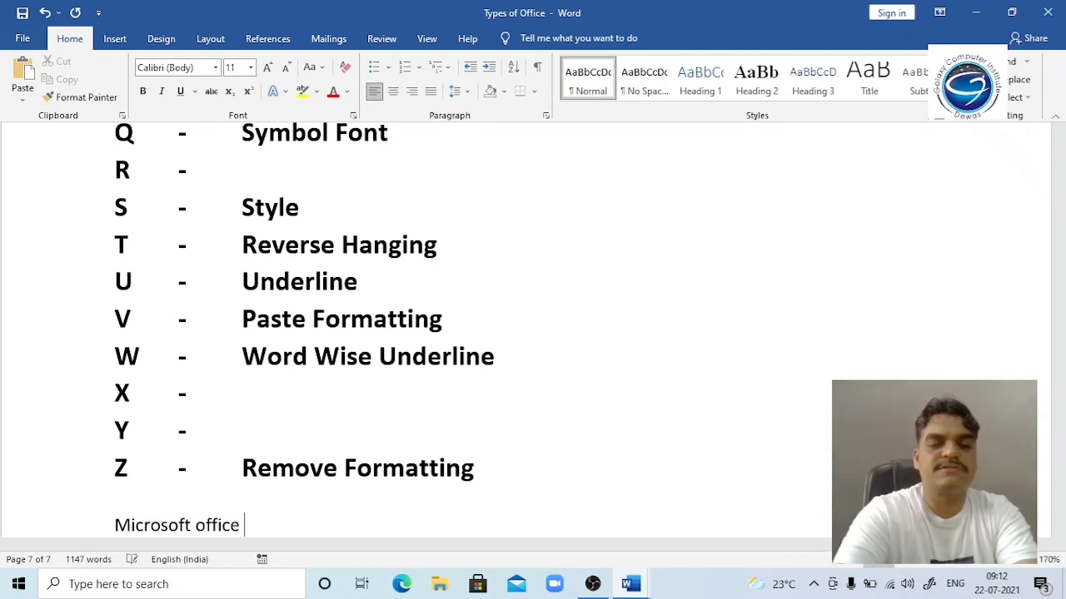
{"action": "key", "text": "Return"}
{"action": "key", "text": "Return"}
{"action": "key", "text": "Up"}
{"action": "key", "text": "Up"}
{"action": "key", "text": "shift+Down"}
{"action": "key", "text": "shift+Down"}
Step: Make it 34 pt bold italic underlined and centred, then strip the formatting with Ctrl+Shift+Z
{"action": "key", "text": "ctrl+bracketright"}
{"action": "key", "text": "ctrl+bracketright"}
{"action": "key", "text": "ctrl+bracketright"}
{"action": "key", "text": "ctrl+bracketright"}
{"action": "key", "text": "ctrl+bracketright"}
{"action": "key", "text": "ctrl+bracketright"}
{"action": "key", "text": "ctrl+bracketright"}
{"action": "key", "text": "ctrl+bracketright"}
{"action": "key", "text": "ctrl+bracketright"}
{"action": "key", "text": "ctrl+bracketright"}
{"action": "key", "text": "ctrl+bracketright"}
{"action": "key", "text": "ctrl+bracketright"}
{"action": "key", "text": "ctrl+bracketright"}
{"action": "key", "text": "ctrl+bracketright"}
{"action": "key", "text": "ctrl+bracketright"}
{"action": "key", "text": "ctrl+bracketright"}
{"action": "key", "text": "ctrl+bracketright"}
{"action": "key", "text": "ctrl+bracketright"}
{"action": "key", "text": "ctrl+bracketright"}
{"action": "key", "text": "ctrl+bracketright"}
{"action": "key", "text": "ctrl+b"}
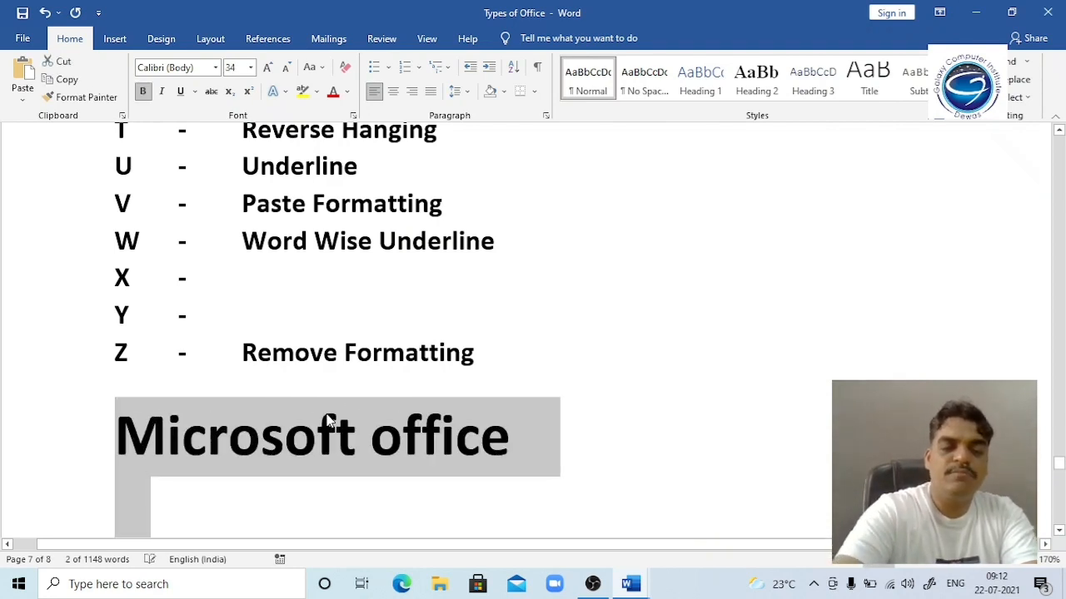
{"action": "key", "text": "ctrl+i"}
{"action": "key", "text": "ctrl+u"}
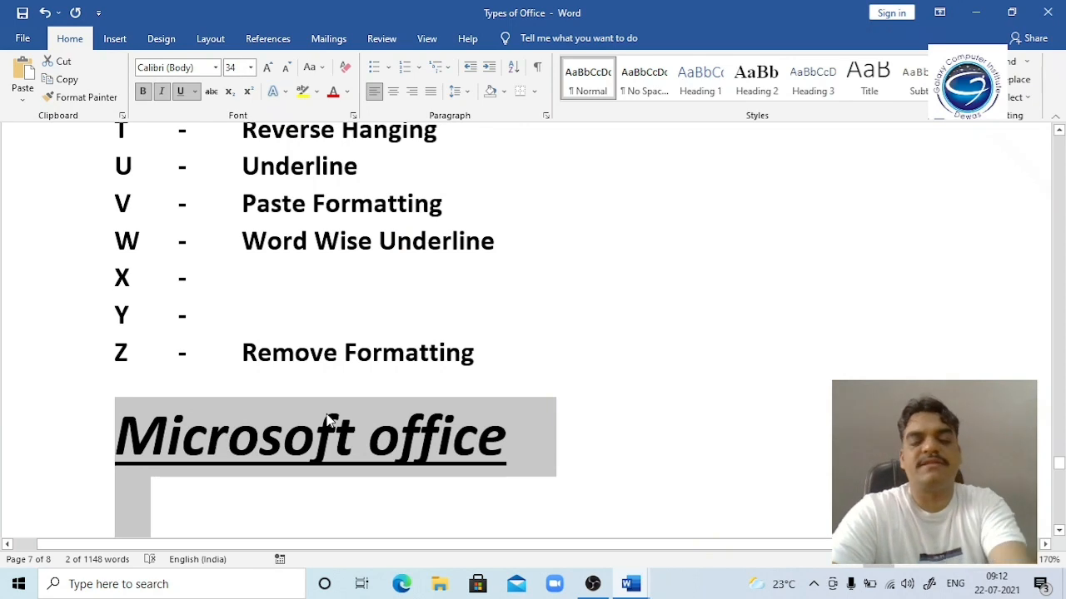
{"action": "key", "text": "ctrl+e"}
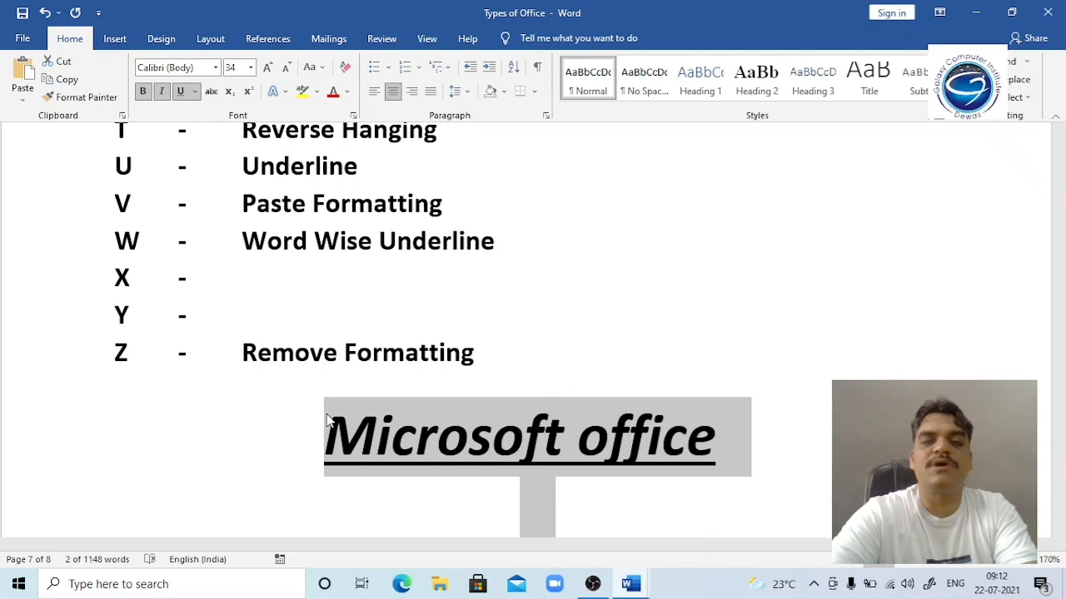
{"action": "key", "text": "ctrl+shift+z"}
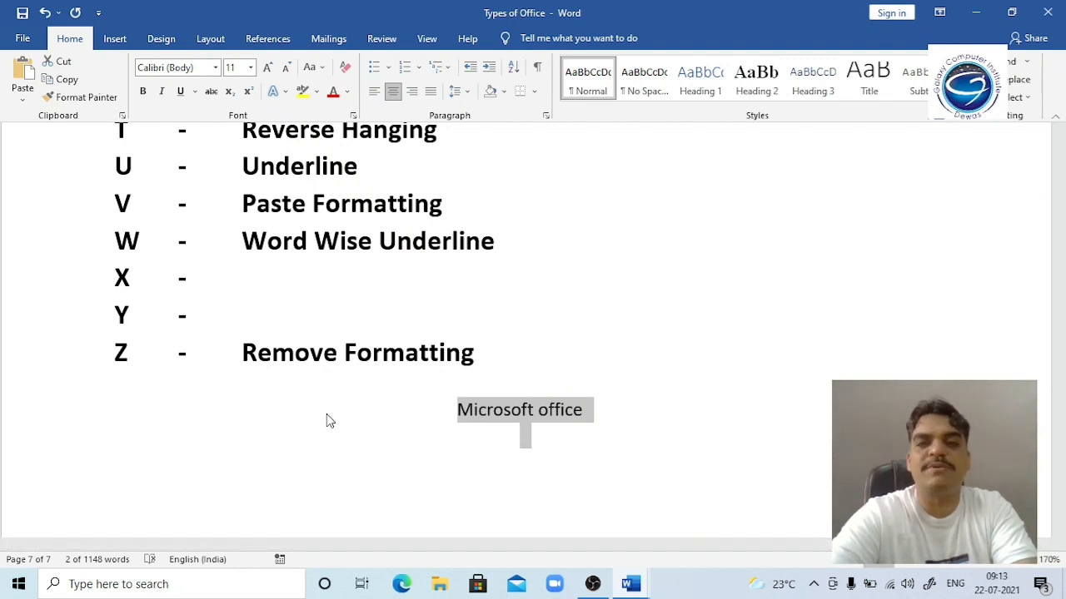
Step: Toggle the Microsoft office sample's formatting with Ctrl+Shift+Z and Ctrl+Z, ending with formatting and centring cleared
{"action": "key", "text": "ctrl+z"}
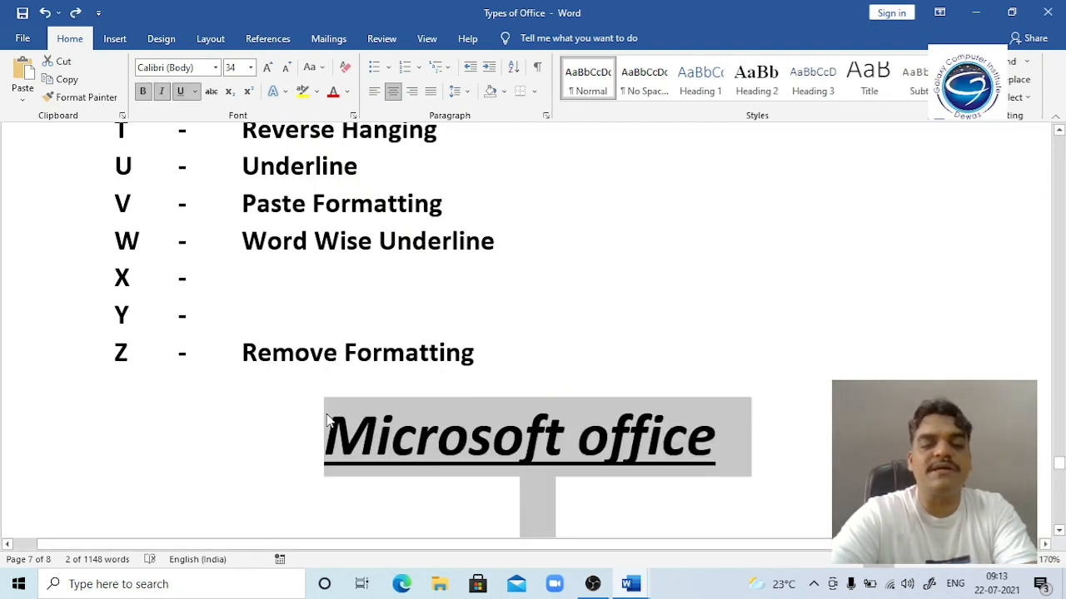
{"action": "key", "text": "ctrl+shift+z"}
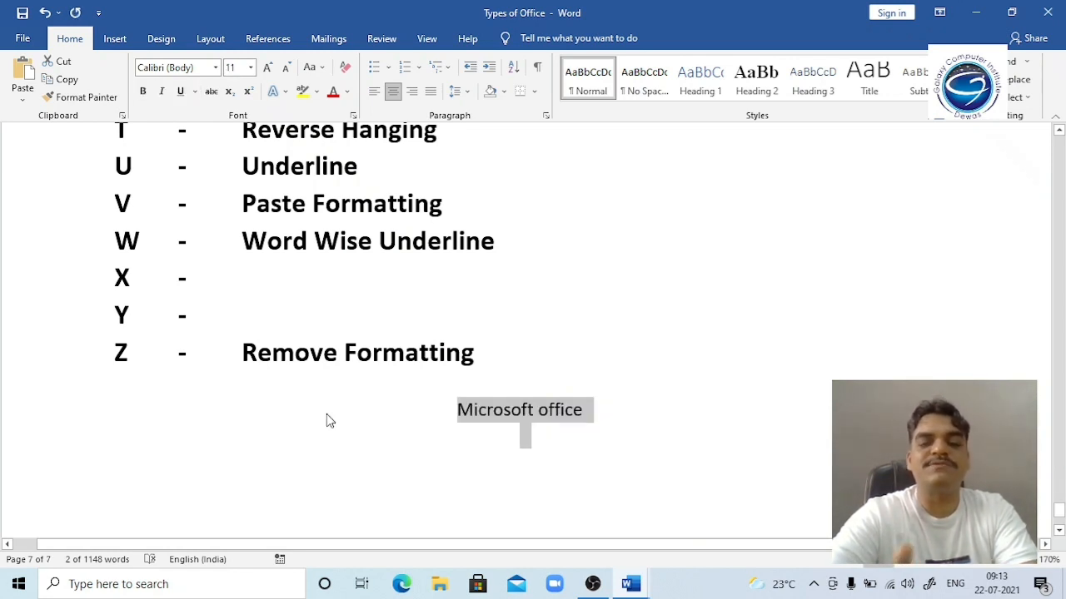
{"action": "key", "text": "ctrl+z"}
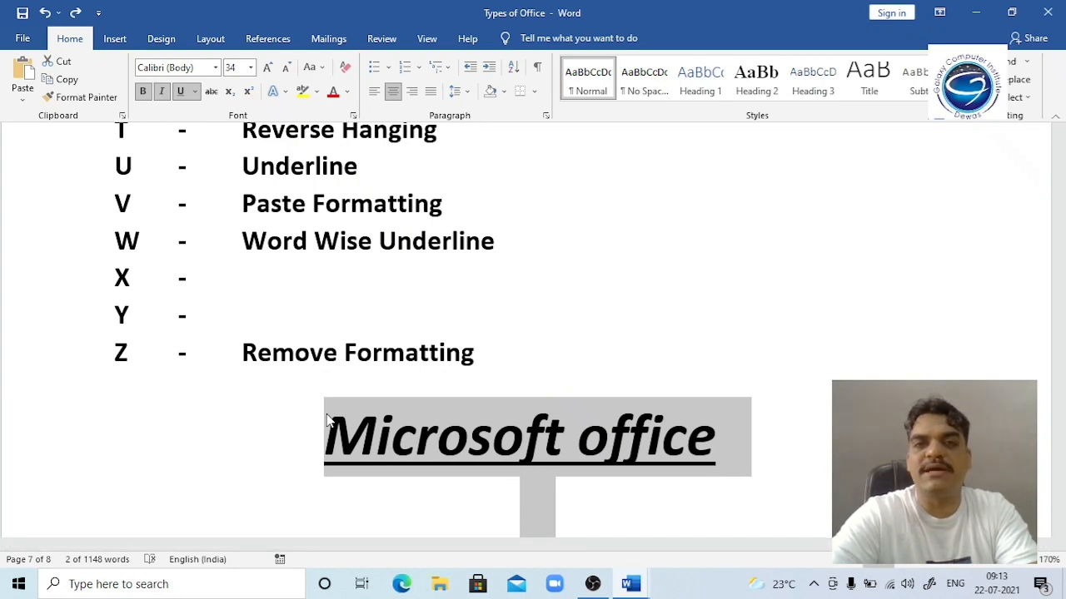
{"action": "key", "text": "ctrl+shift+z"}
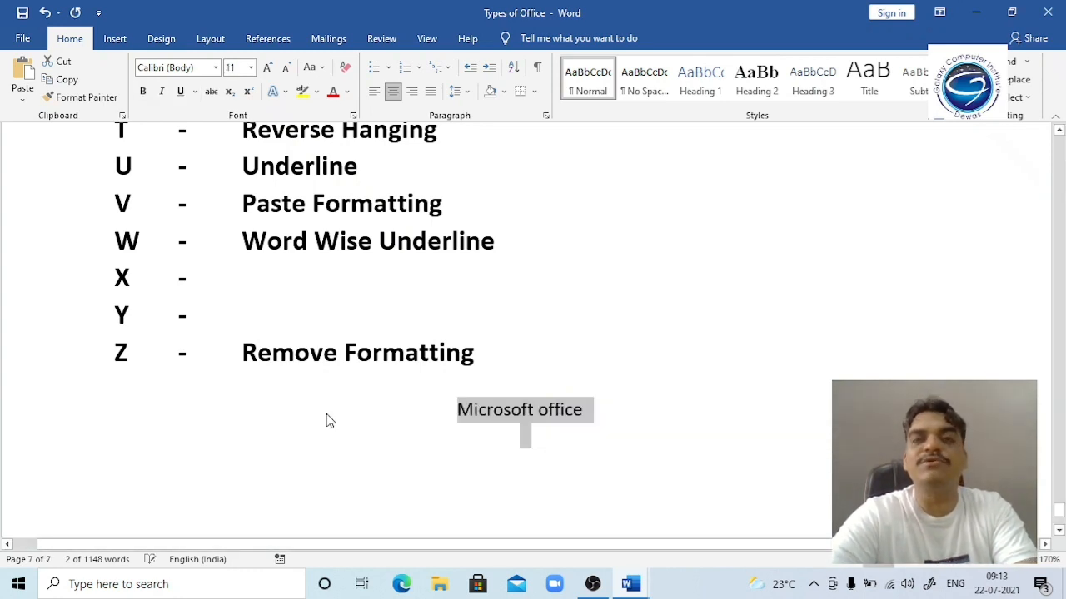
{"action": "key", "text": "ctrl+z"}
{"action": "key", "text": "ctrl+shift+z"}
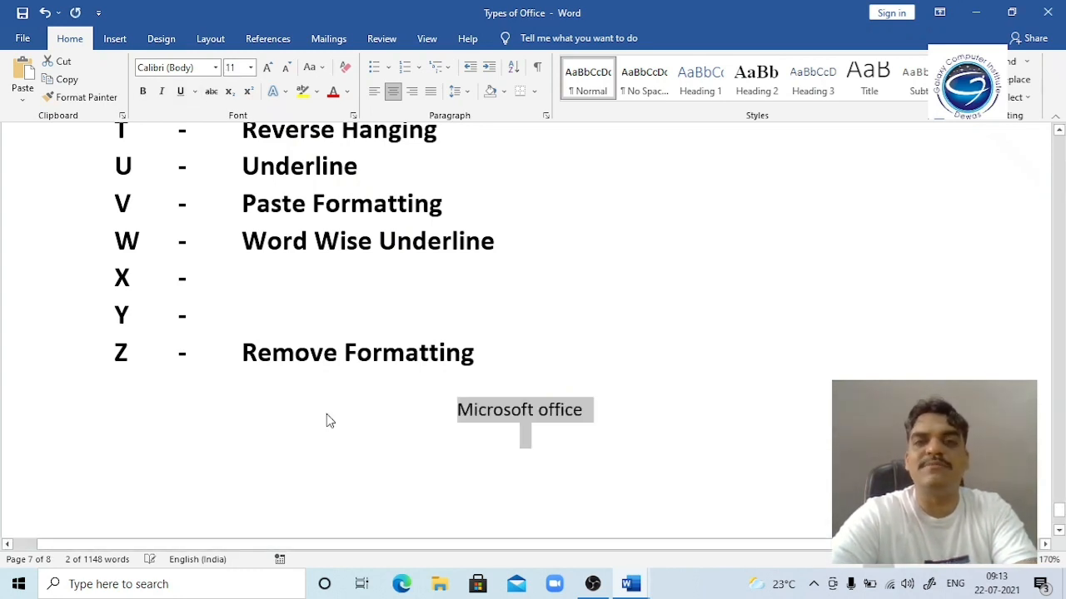
{"action": "key", "text": "ctrl+z"}
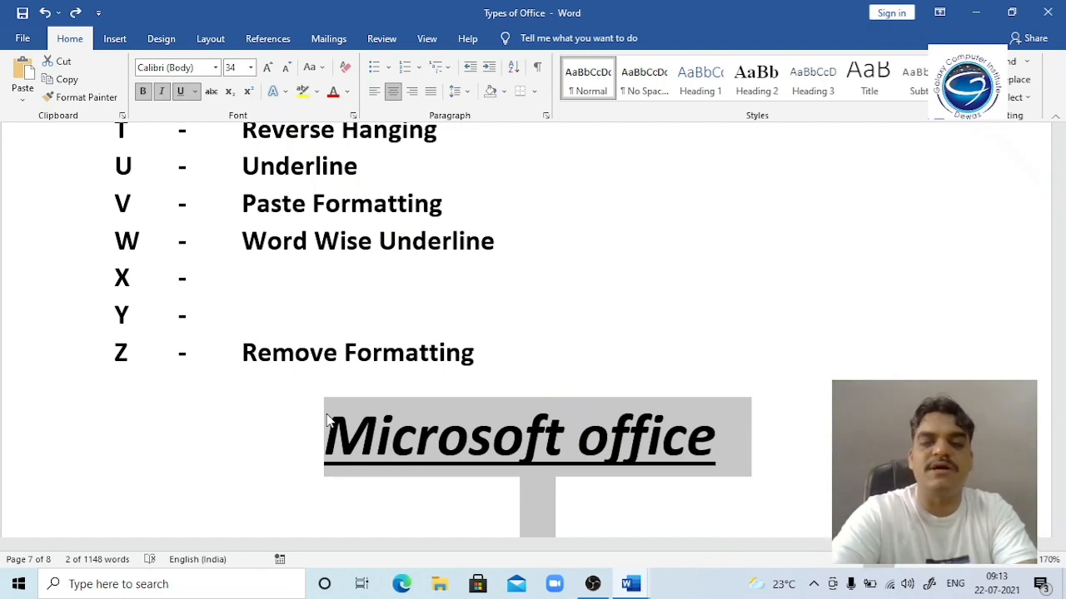
{"action": "key", "text": "ctrl+shift+z"}
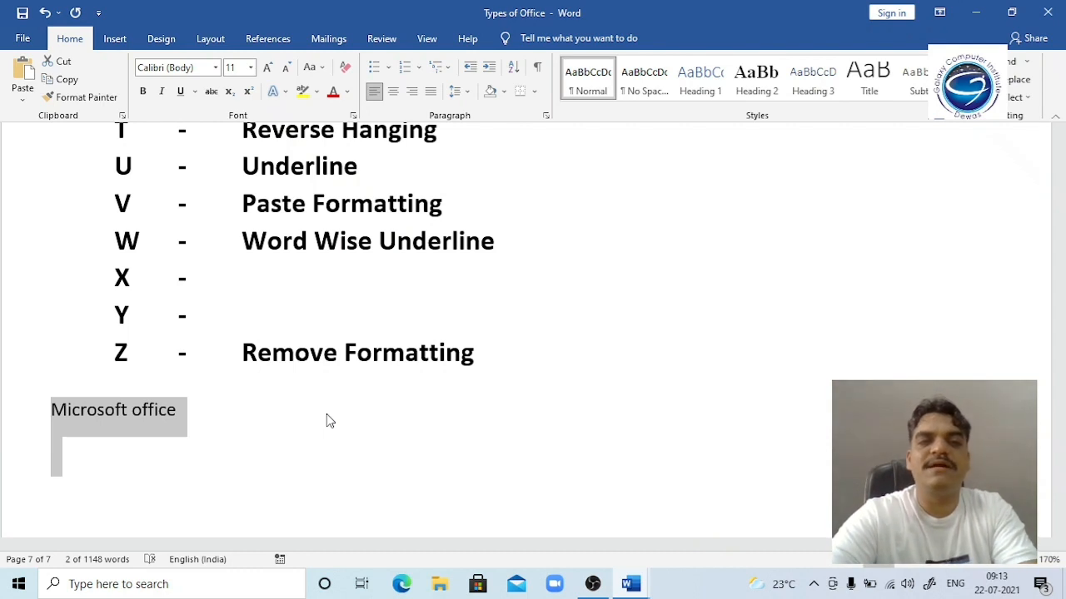
Step: Delete the Microsoft office sample line and move back up into the shortcut list
{"action": "key", "text": "BackSpace"}
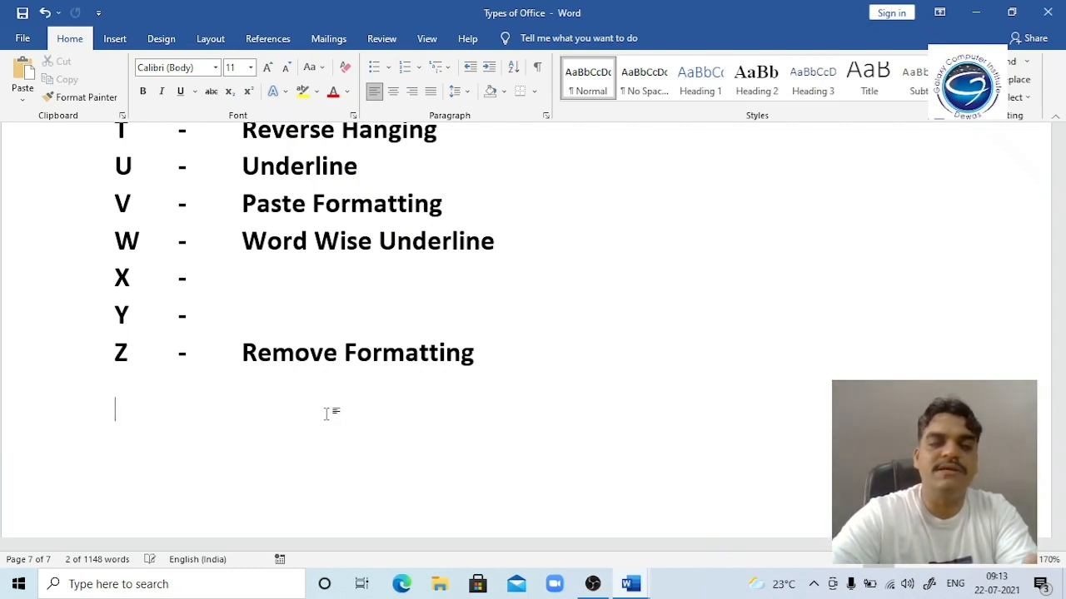
{"action": "key", "text": "Up"}
{"action": "key", "text": "Up"}
{"action": "key", "text": "Up"}
{"action": "key", "text": "Up"}
{"action": "key", "text": "Up"}
{"action": "key", "text": "Up"}
{"action": "key", "text": "Up"}
{"action": "key", "text": "Up"}
{"action": "key", "text": "Up"}
{"action": "key", "text": "Up"}
{"action": "key", "text": "Up"}
{"action": "key", "text": "Up"}
{"action": "key", "text": "Up"}
{"action": "key", "text": "Up"}
{"action": "key", "text": "Up"}
{"action": "key", "text": "Up"}
{"action": "key", "text": "Up"}
{"action": "key", "text": "Up"}
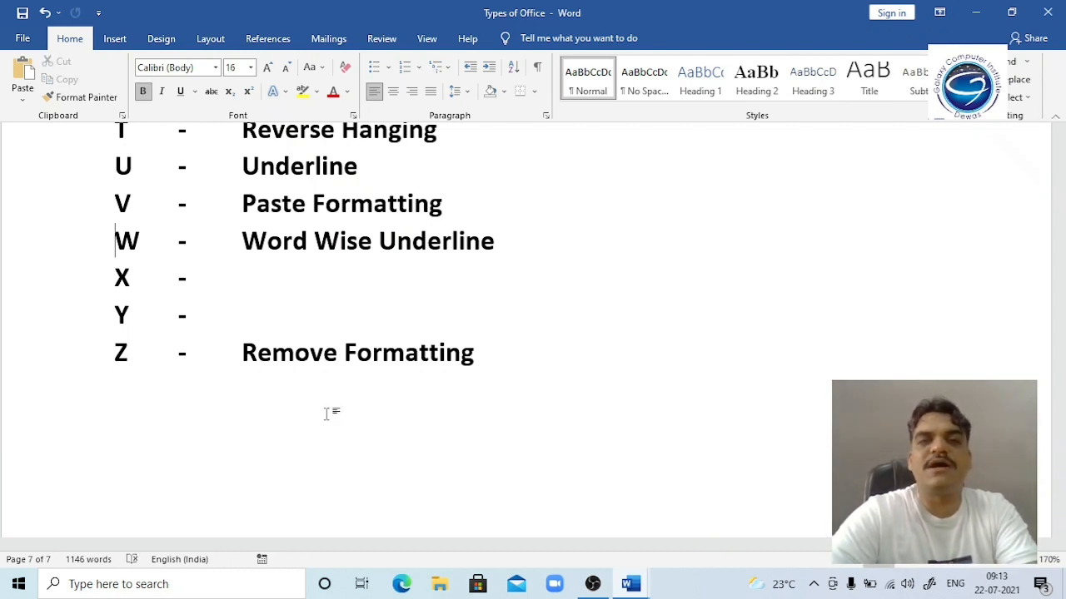
{"action": "key", "text": "Up"}
{"action": "key", "text": "Up"}
{"action": "key", "text": "Up"}
{"action": "key", "text": "Up"}
{"action": "key", "text": "Up"}
{"action": "key", "text": "Up"}
{"action": "key", "text": "Up"}
{"action": "key", "text": "Up"}
{"action": "key", "text": "Up"}
{"action": "key", "text": "Up"}
{"action": "key", "text": "Up"}
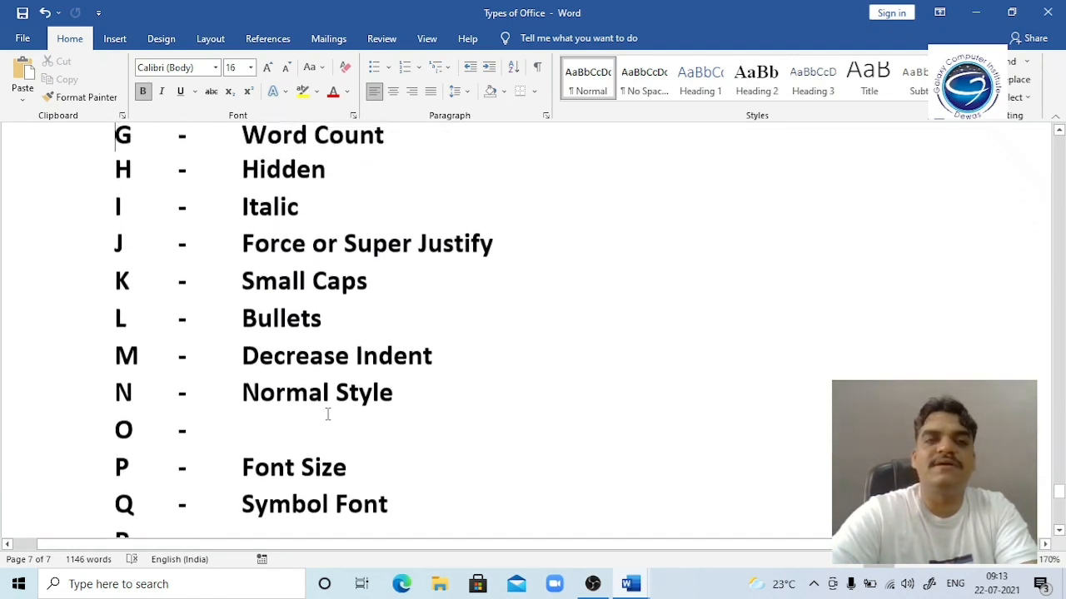
{"action": "key", "text": "Up"}
{"action": "key", "text": "Down"}
{"action": "key", "text": "Down"}
{"action": "key", "text": "Down"}
{"action": "key", "text": "Down"}
{"action": "key", "text": "Down"}
{"action": "key", "text": "Down"}
{"action": "key", "text": "Down"}
{"action": "key", "text": "Down"}
{"action": "key", "text": "Down"}
{"action": "key", "text": "Down"}
{"action": "key", "text": "Down"}
{"action": "key", "text": "Down"}
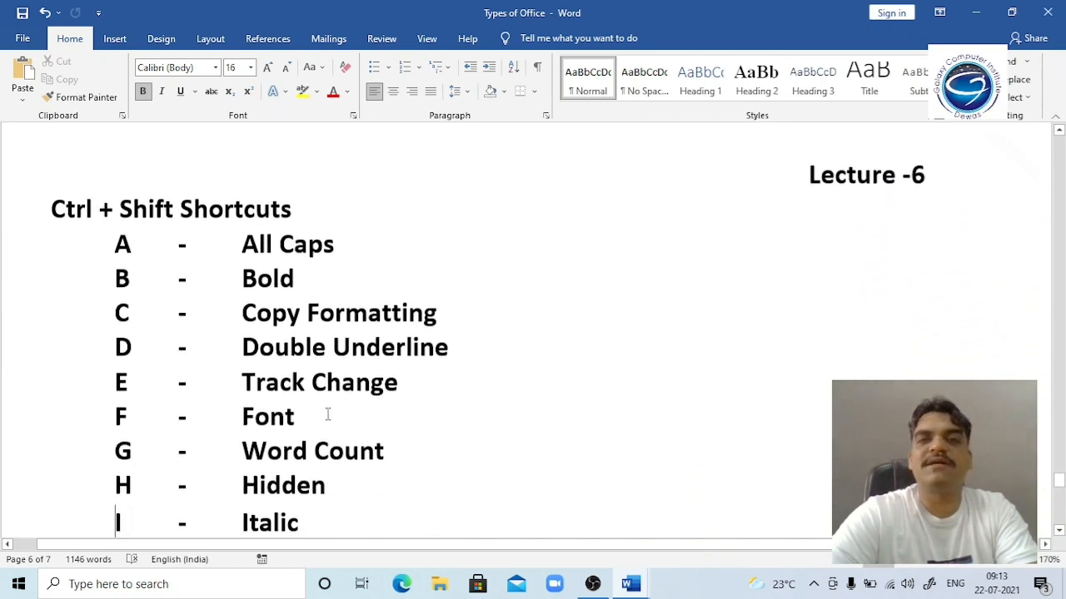